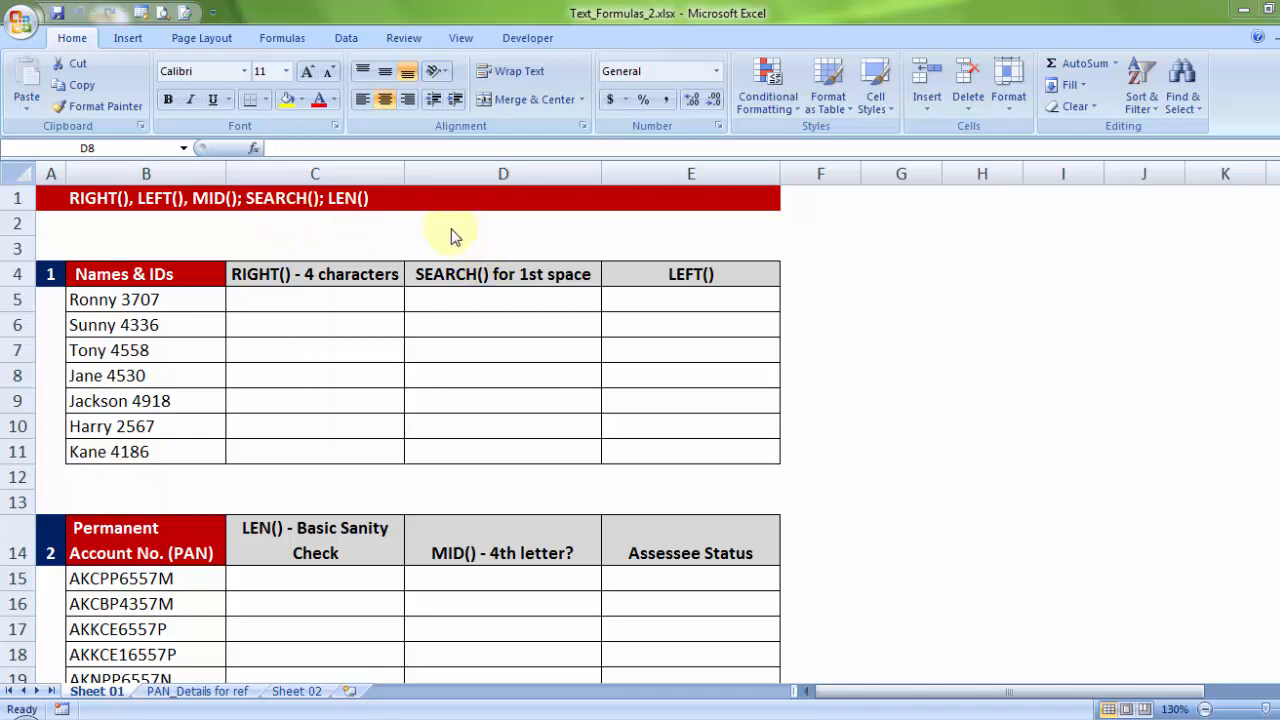
Examine the Names & IDs entries in B5:B11 and the four-digit ID at the end of B5.
left_click(352, 297)
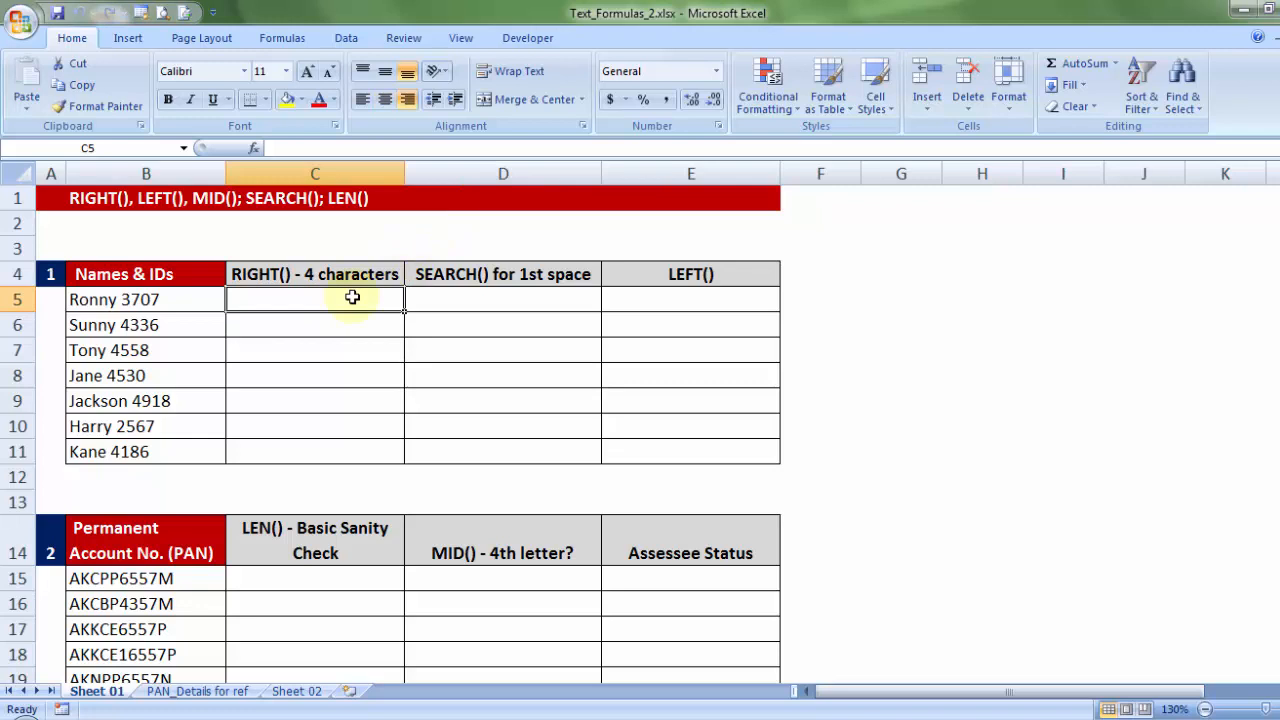
left_click_drag(171, 296, 160, 451)
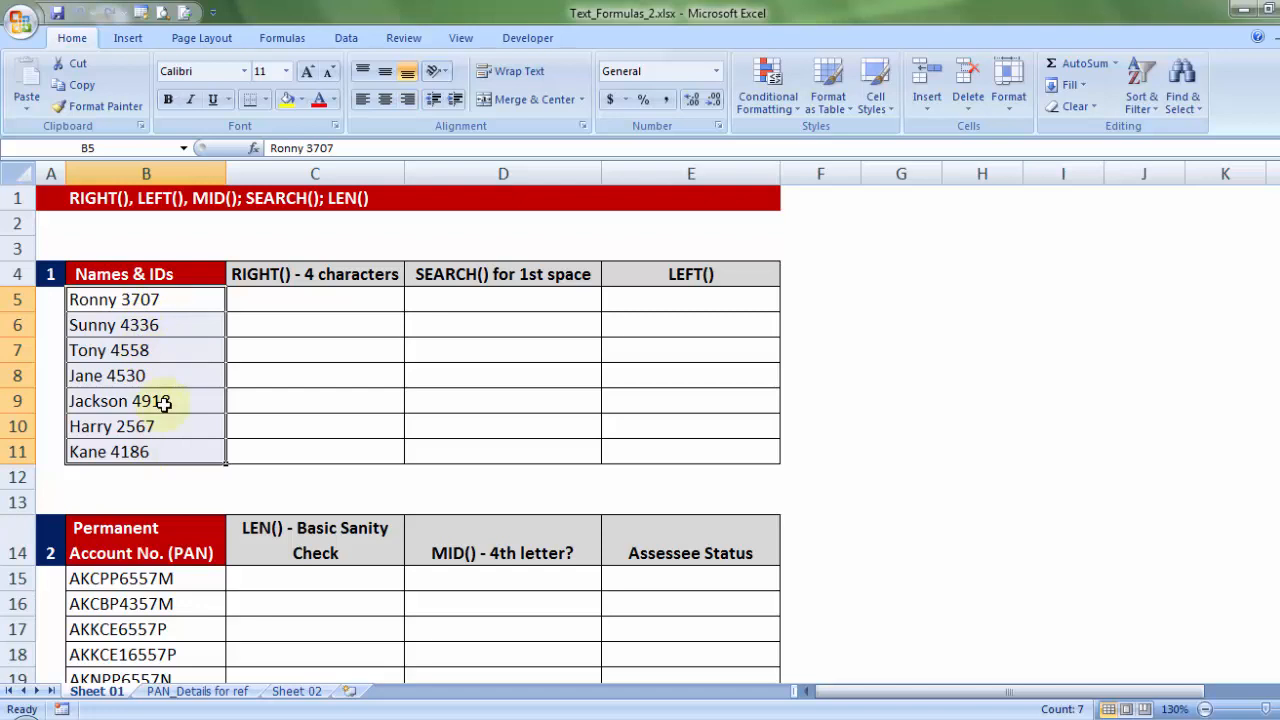
left_click(286, 300)
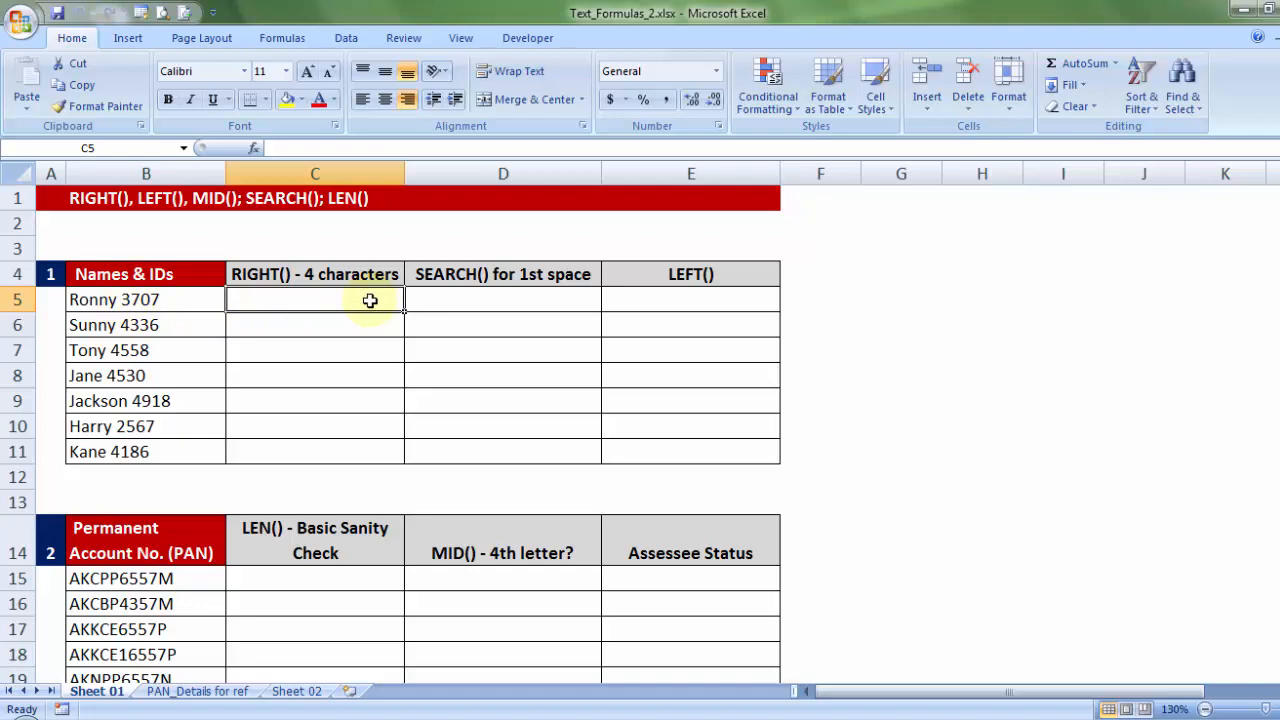
double_click(120, 300)
left_click_drag(120, 300, 189, 298)
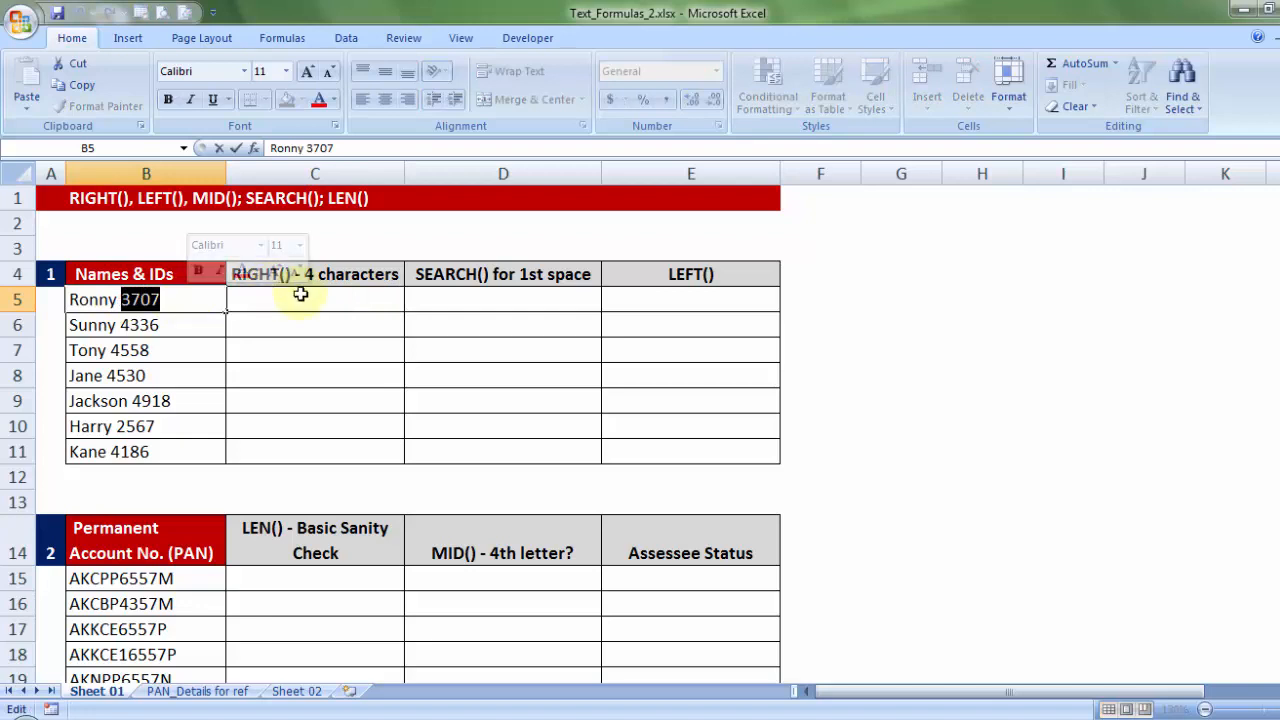
key("Escape")
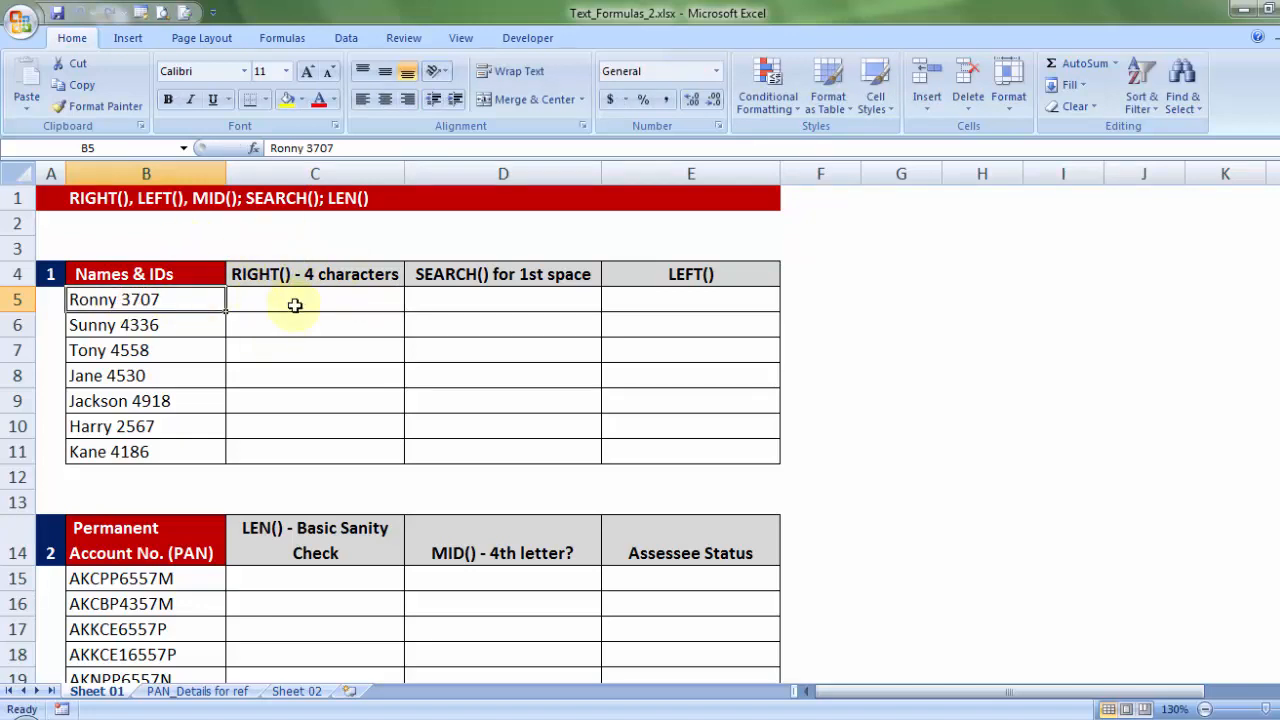
Extract the last four characters of B5 in C5 with =RIGHT(B5,4) and fill the formula through C11.
left_click(295, 305)
type("=")
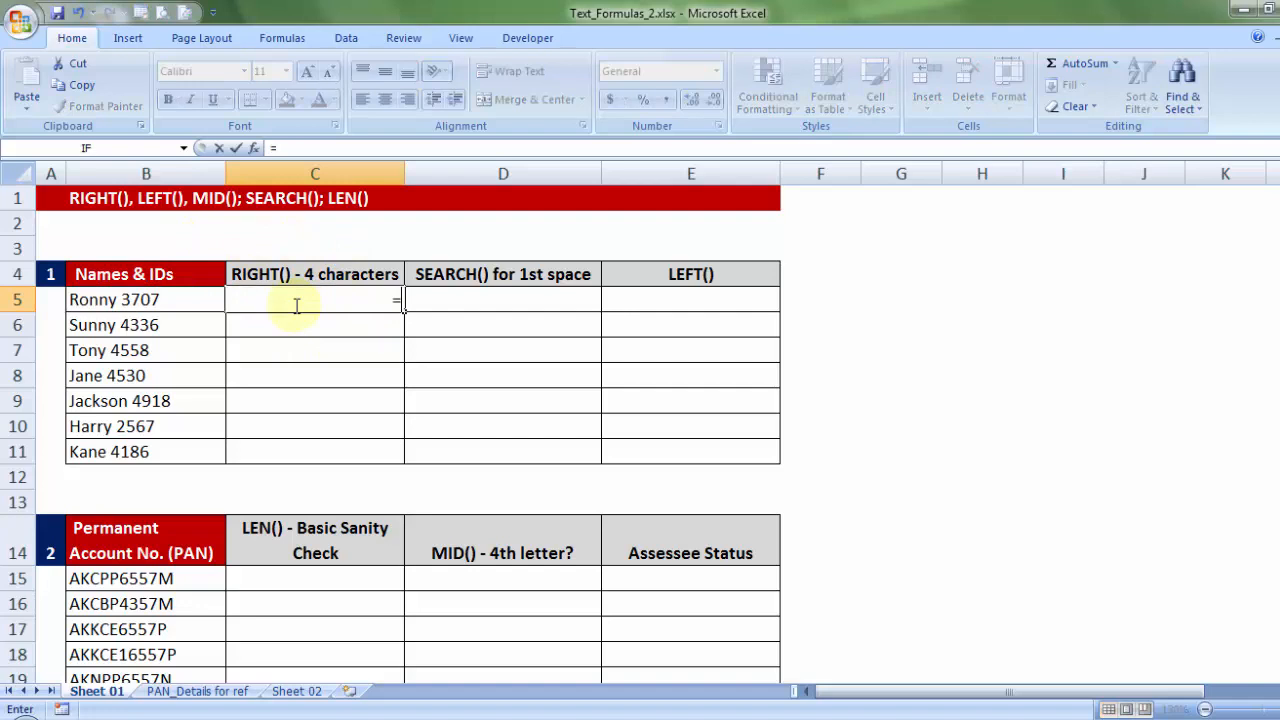
type("right")
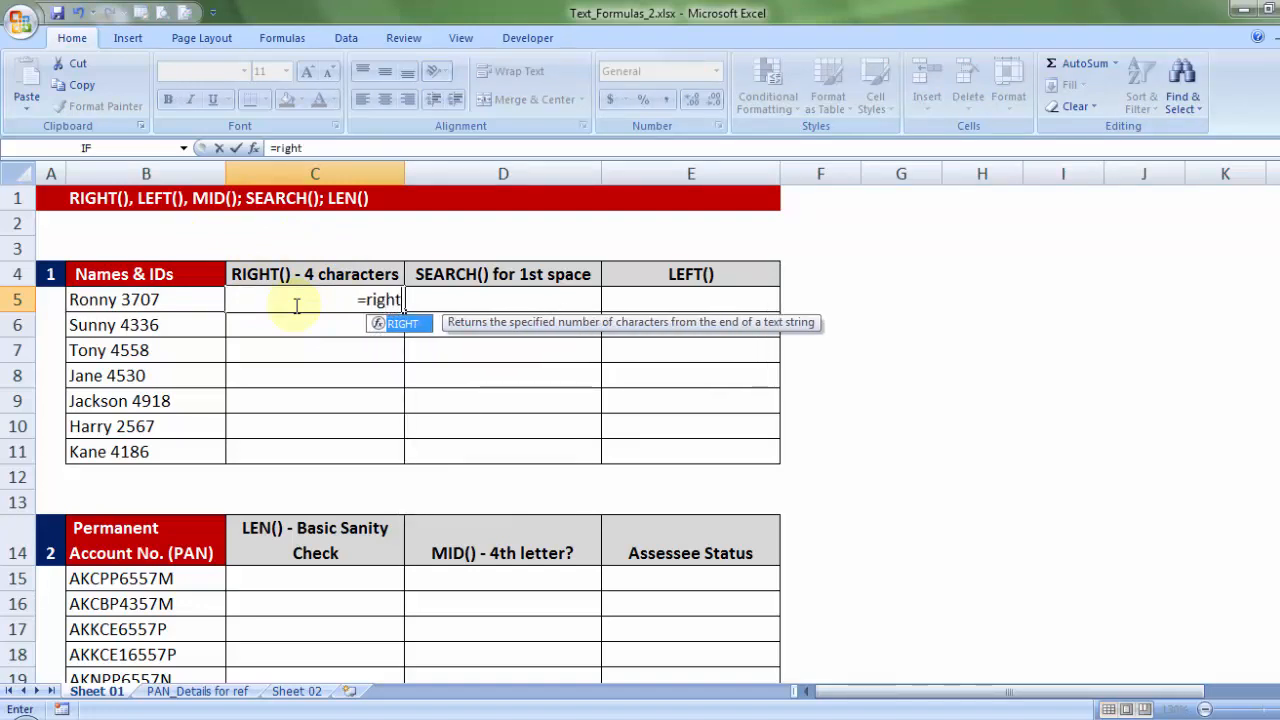
key("Tab")
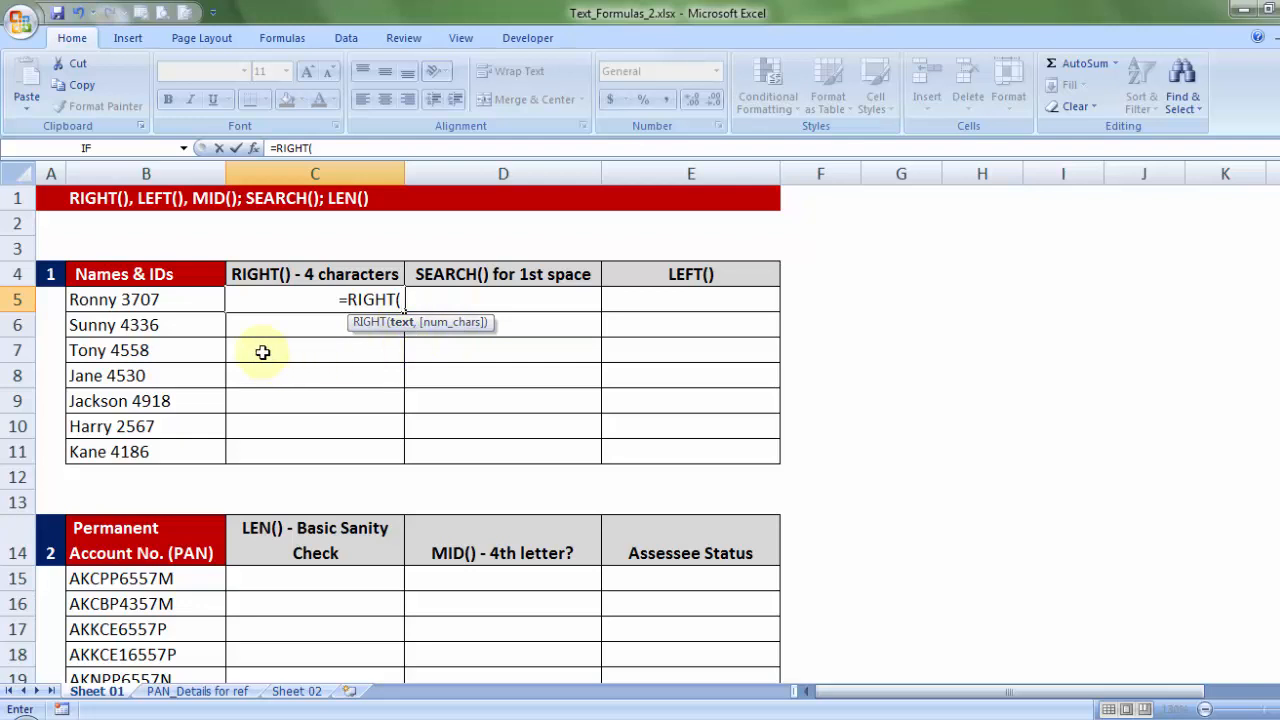
left_click(198, 300)
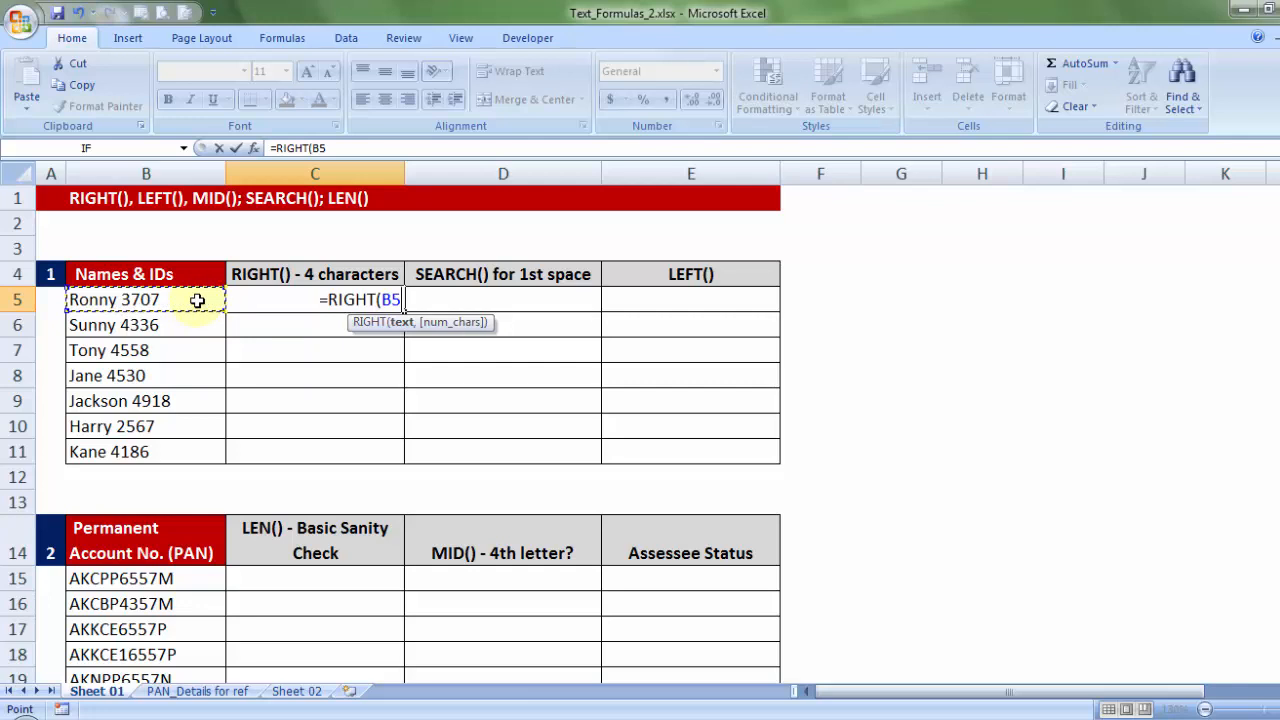
type(",")
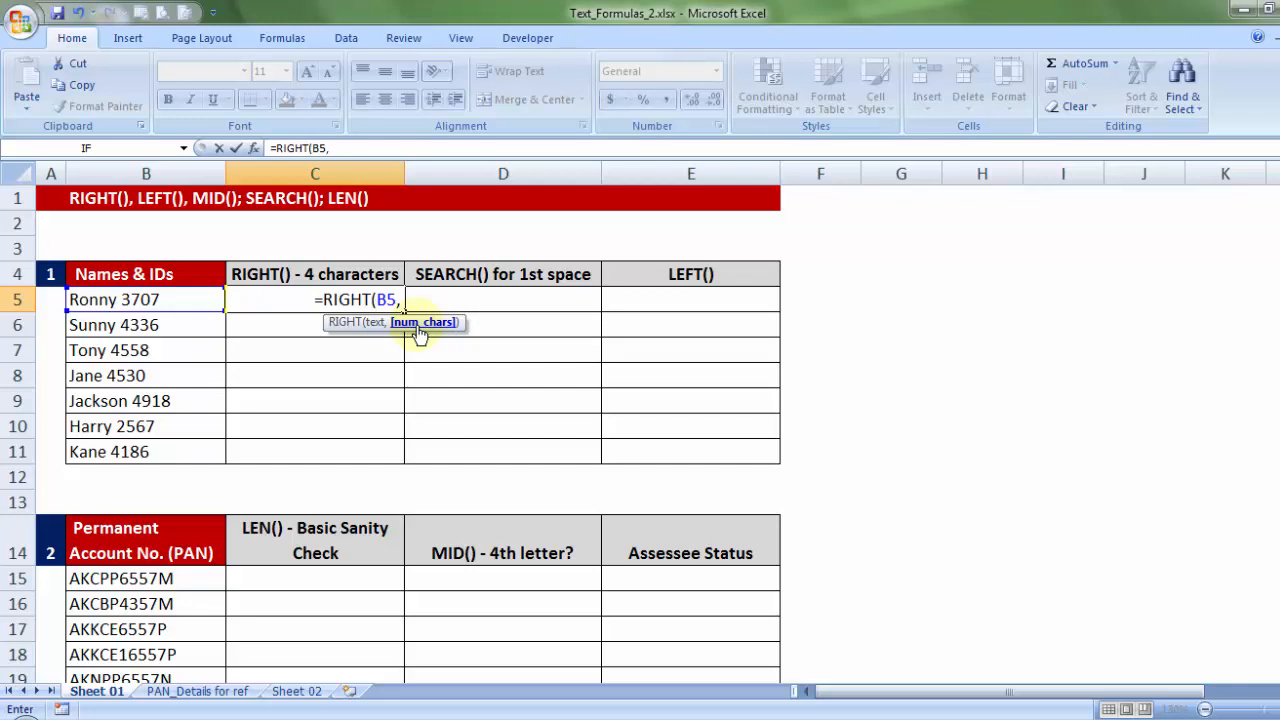
type("4)")
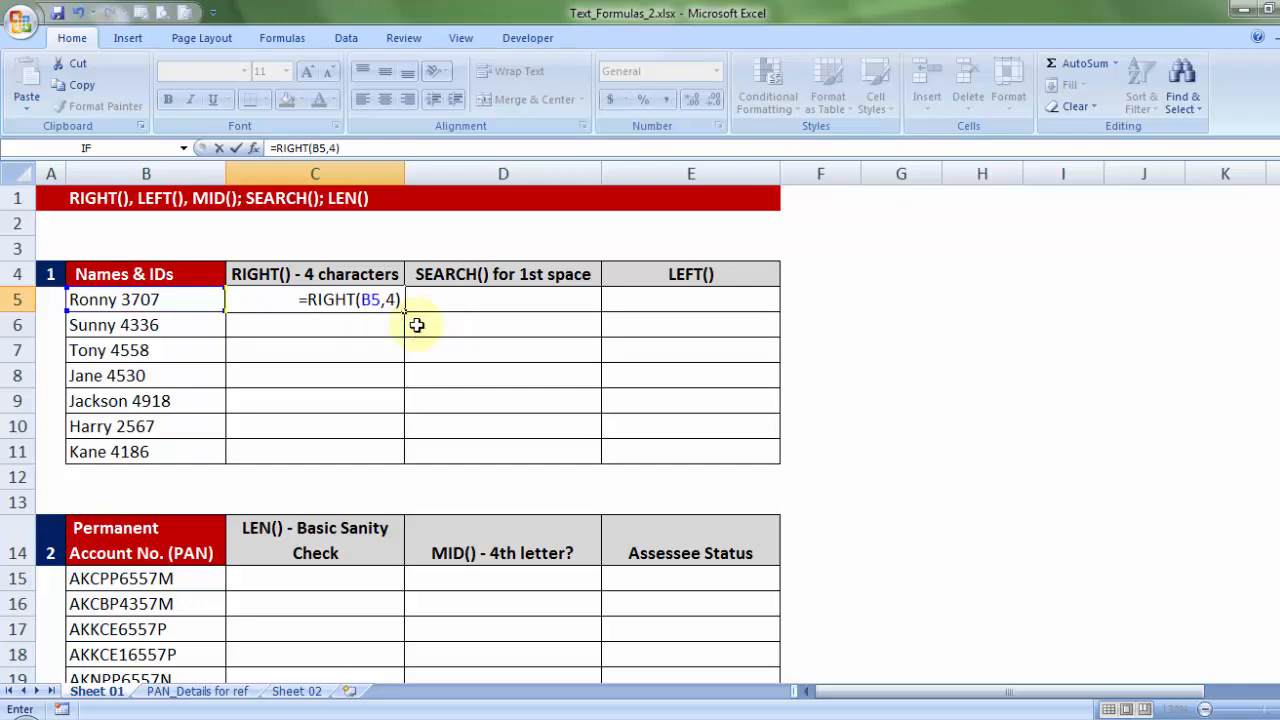
key("Return")
left_click(370, 295)
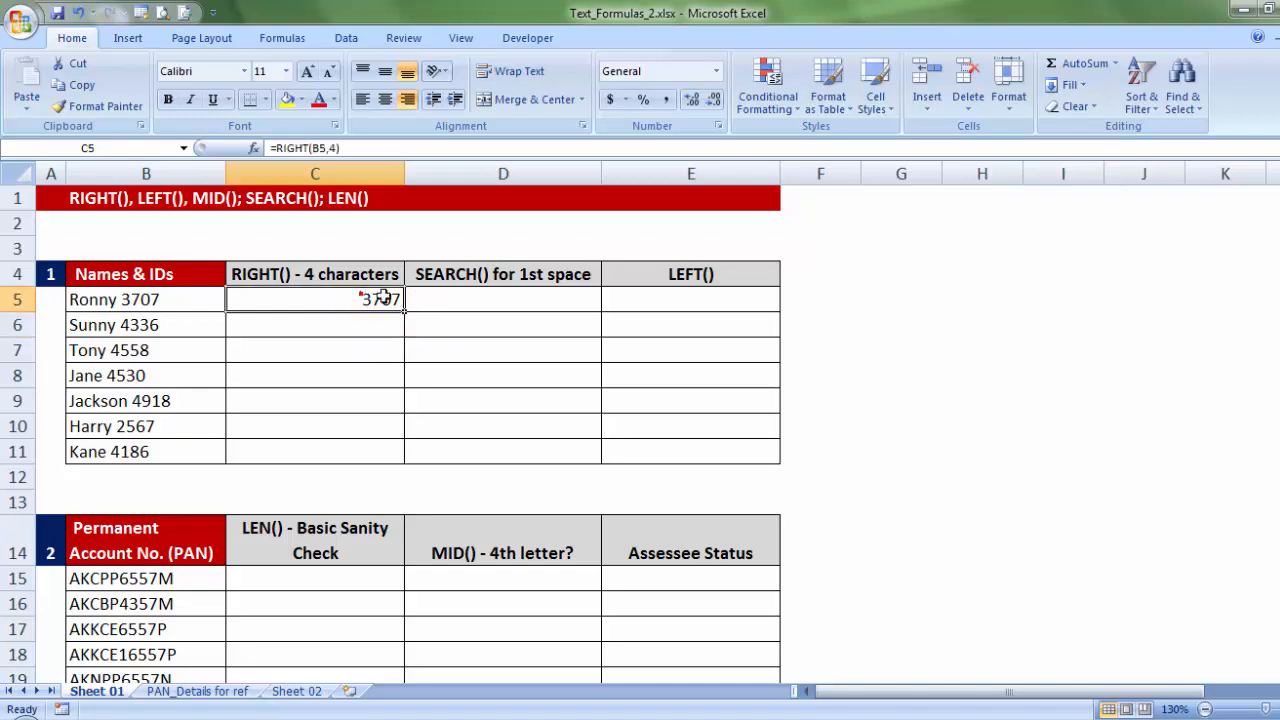
double_click(404, 311)
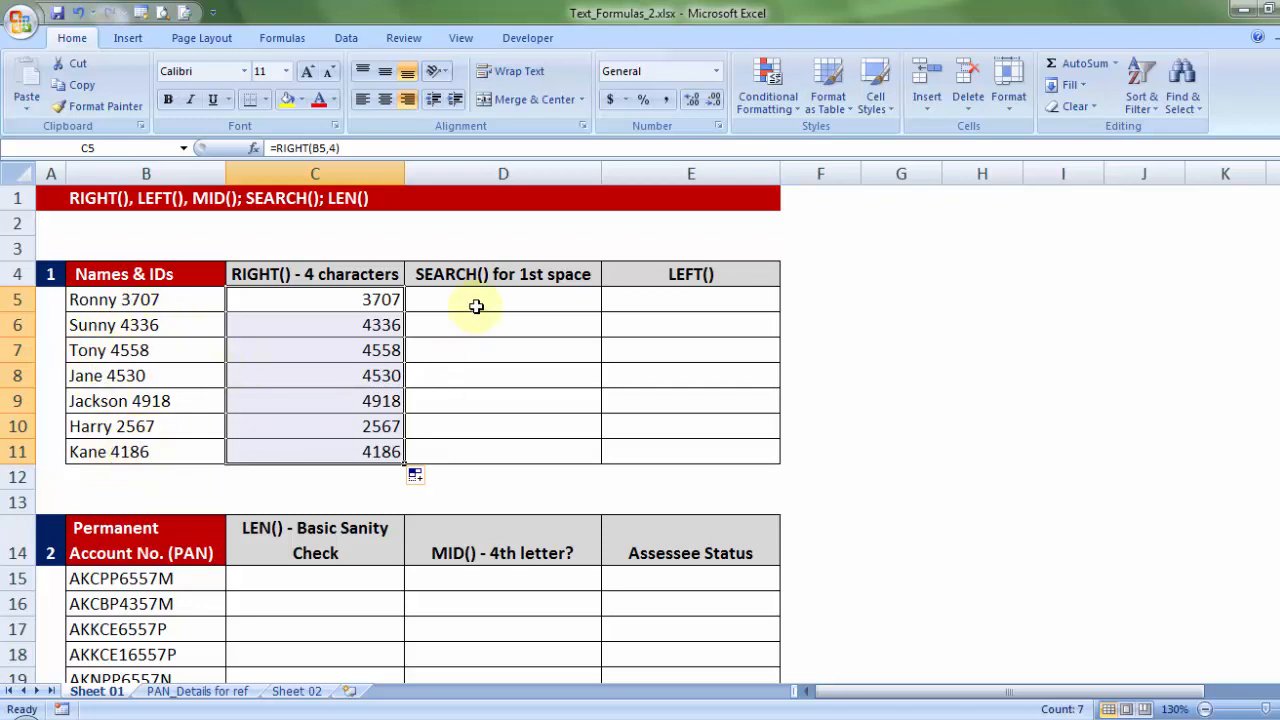
Try to extract the names with =LEFT(B5,5) in E5, filled through E11.
left_click(631, 303)
type("=le")
key("Tab")
left_click(200, 300)
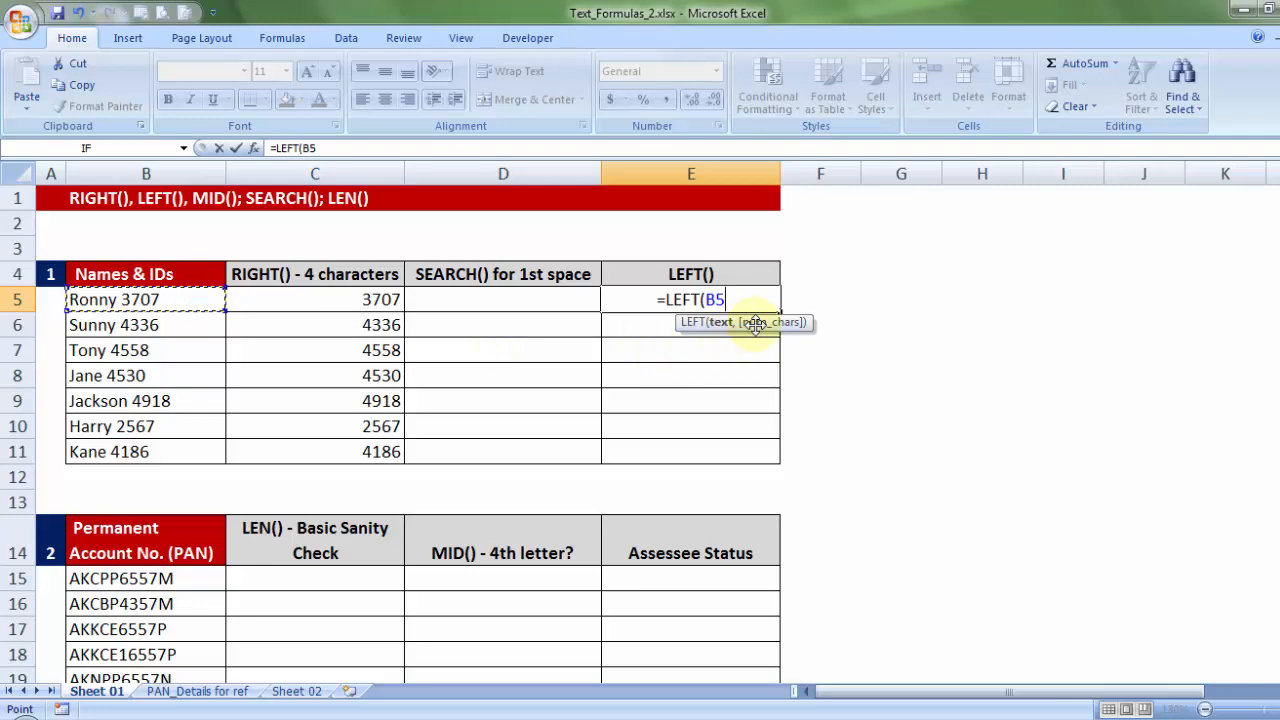
type(",")
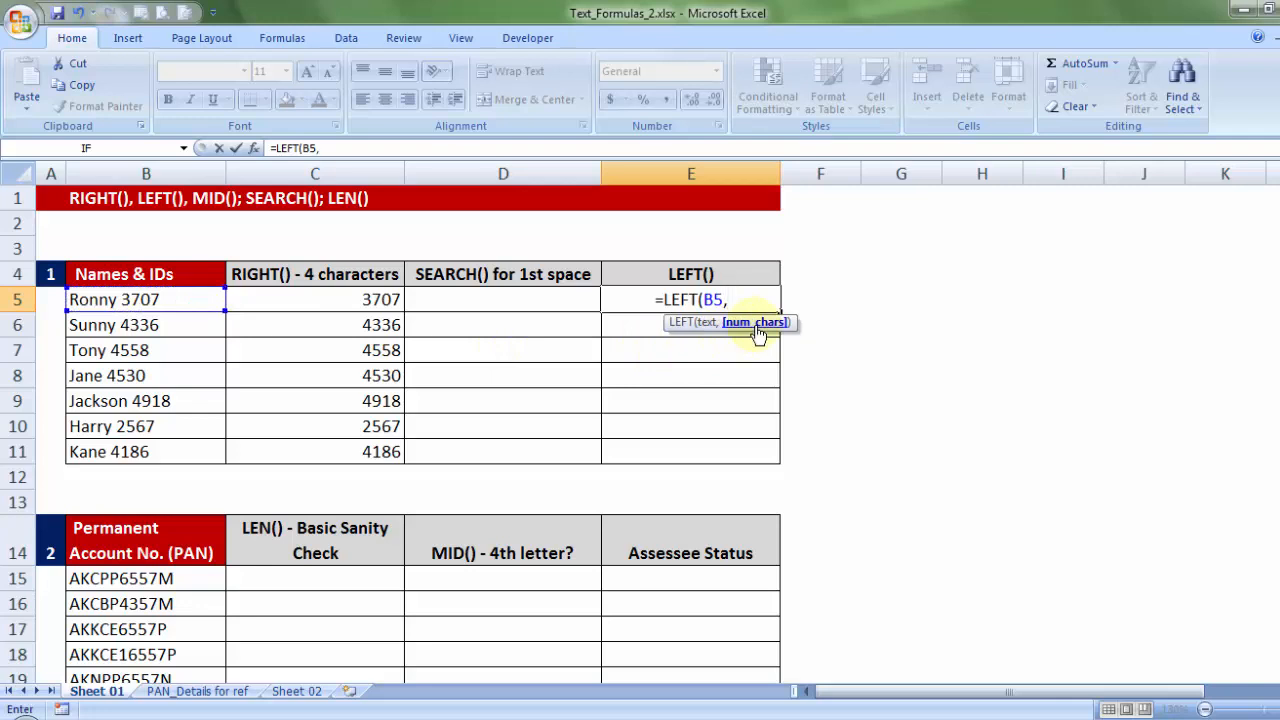
type("5)")
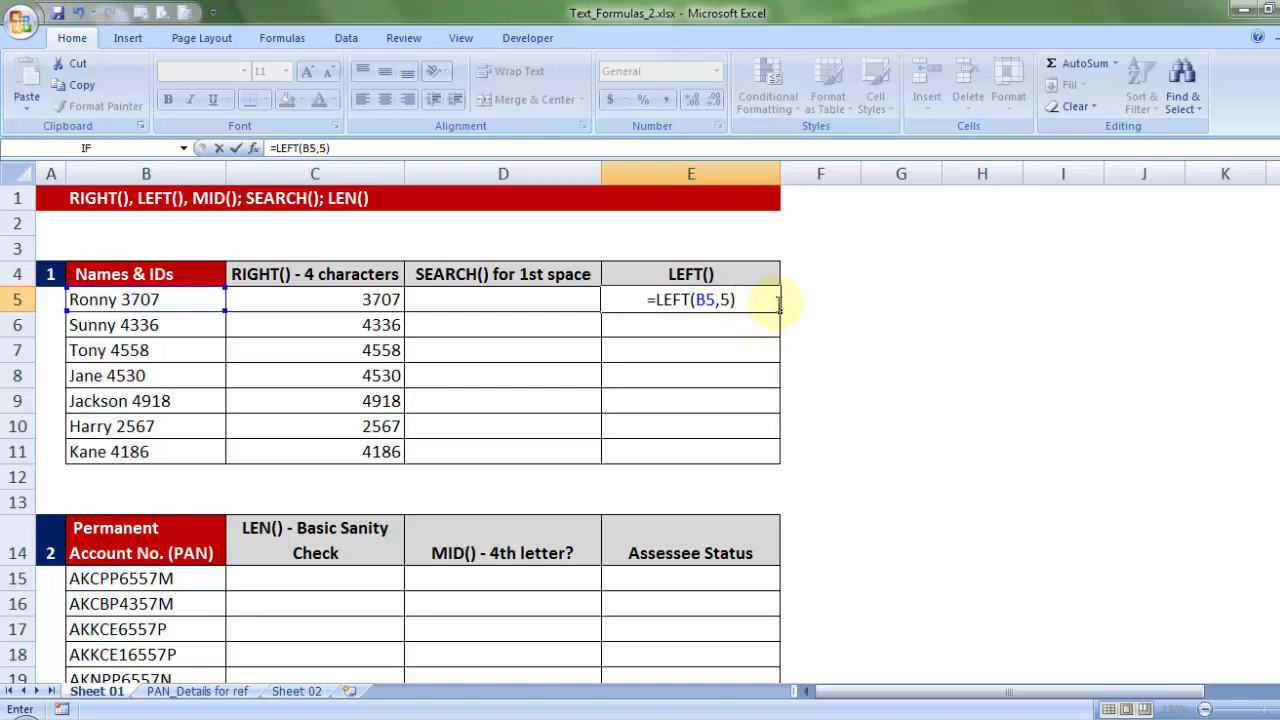
key("Return")
left_click(778, 304)
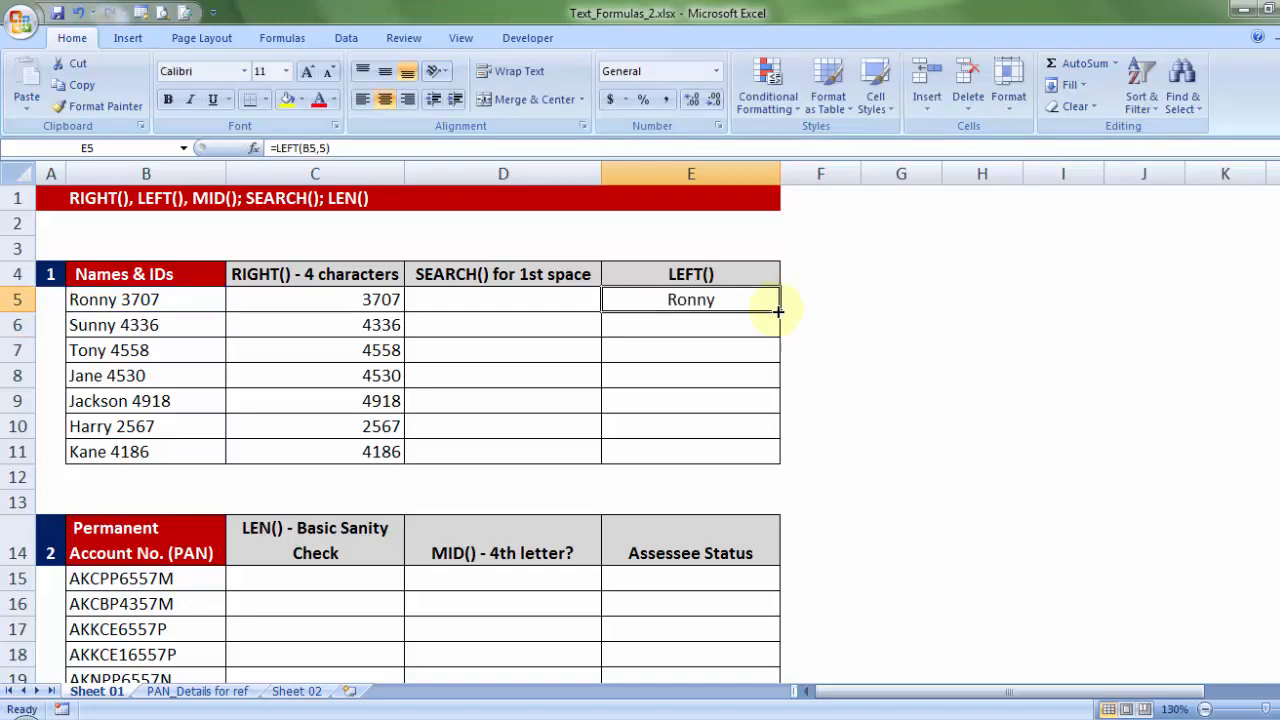
left_click_drag(778, 313, 771, 471)
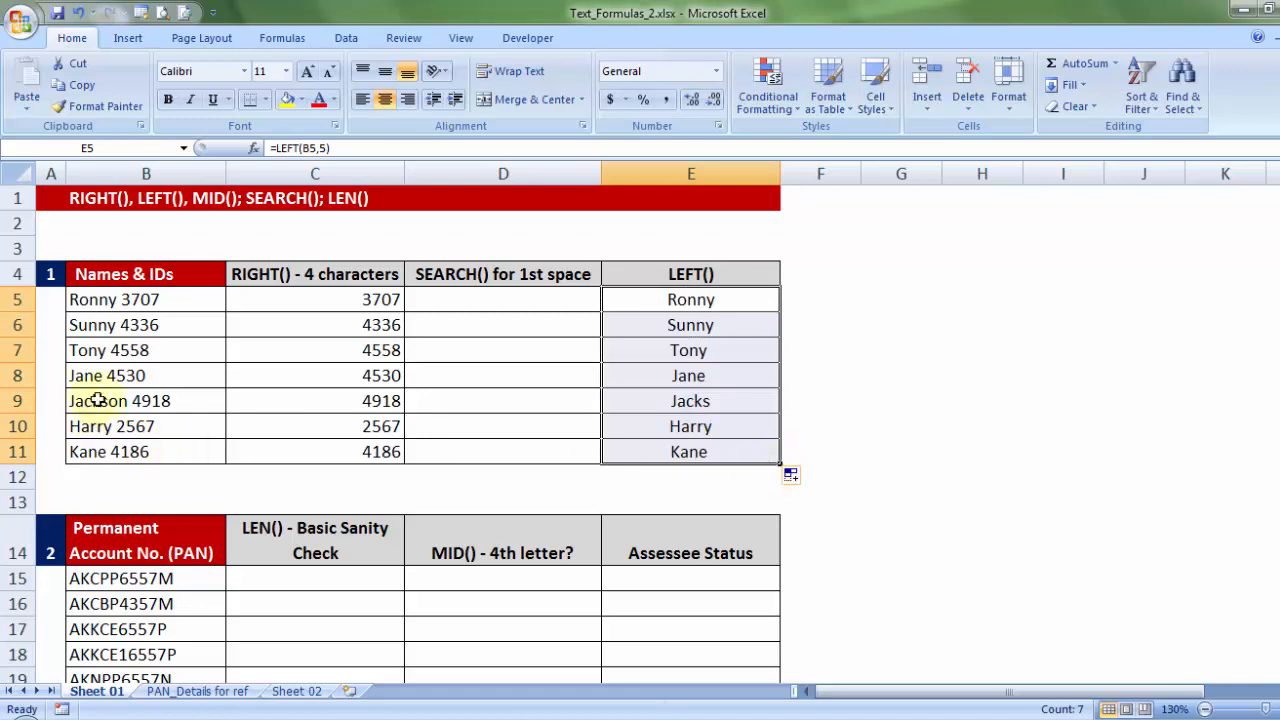
Check the fixed character count of the LEFT formula in E5 against the longer name in B9, and clear E5:E11.
double_click(129, 404)
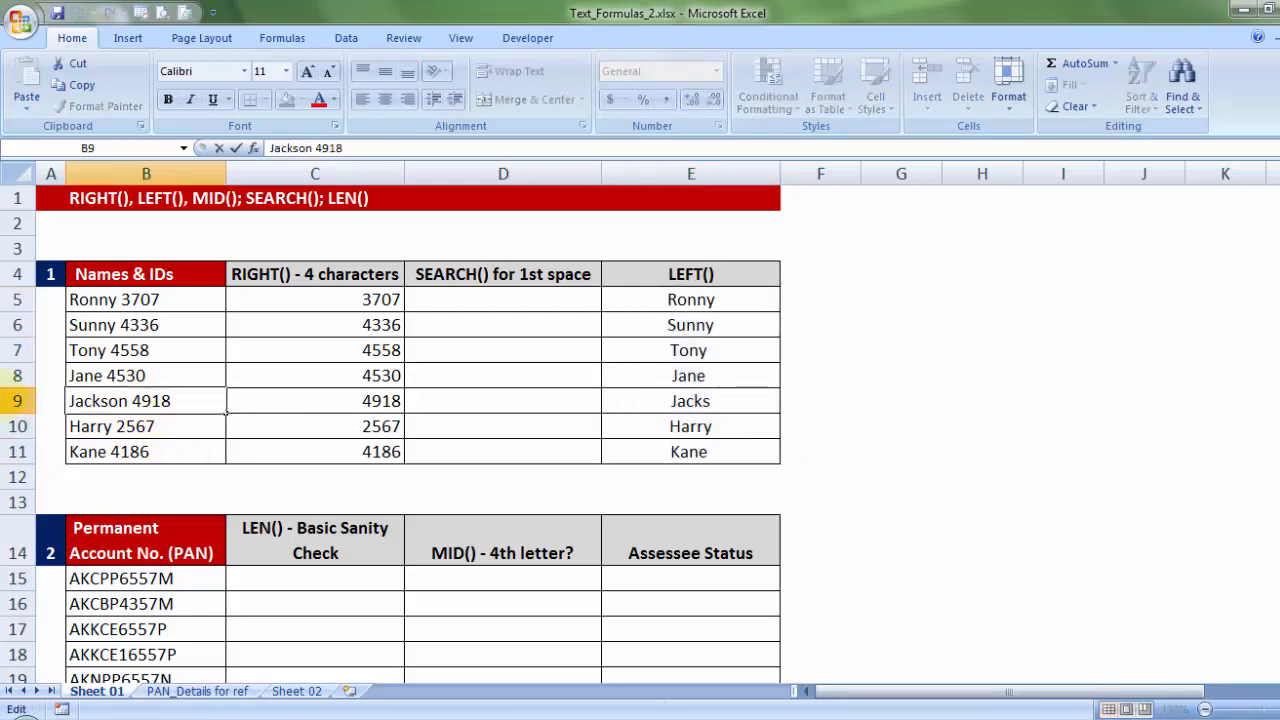
key("Escape")
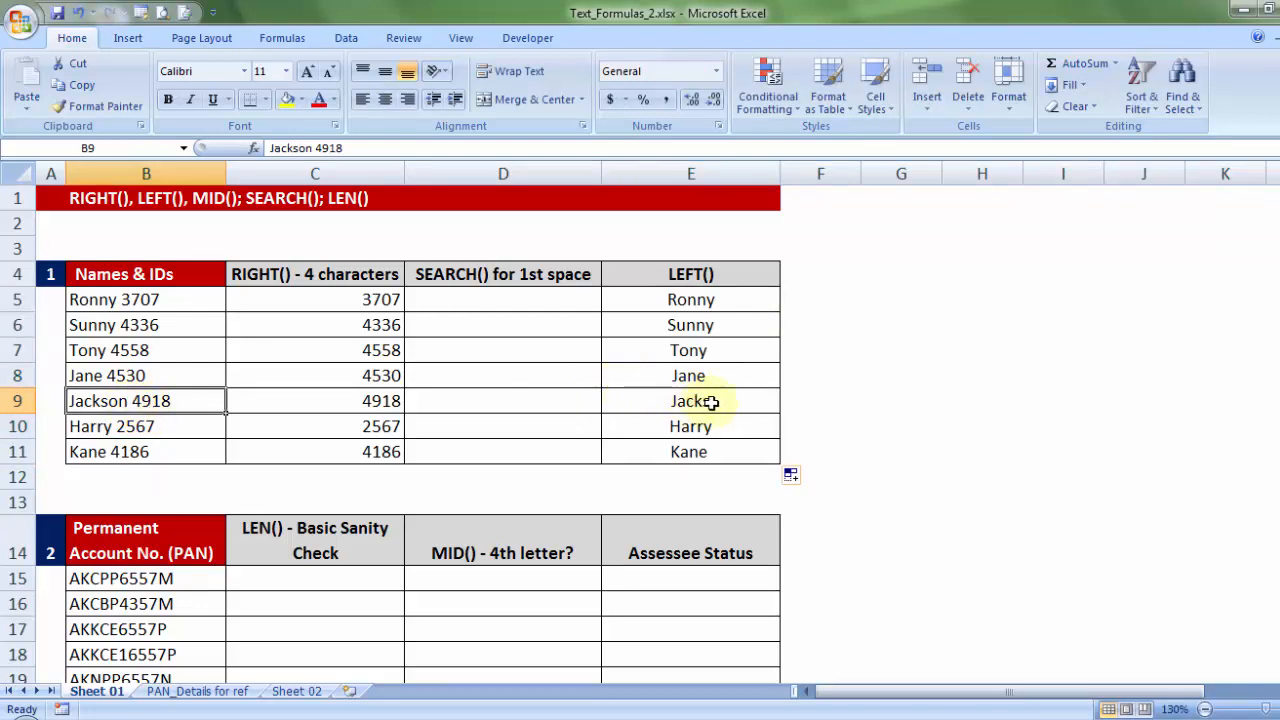
left_click(709, 299)
double_click(717, 300)
left_click_drag(720, 300, 737, 300)
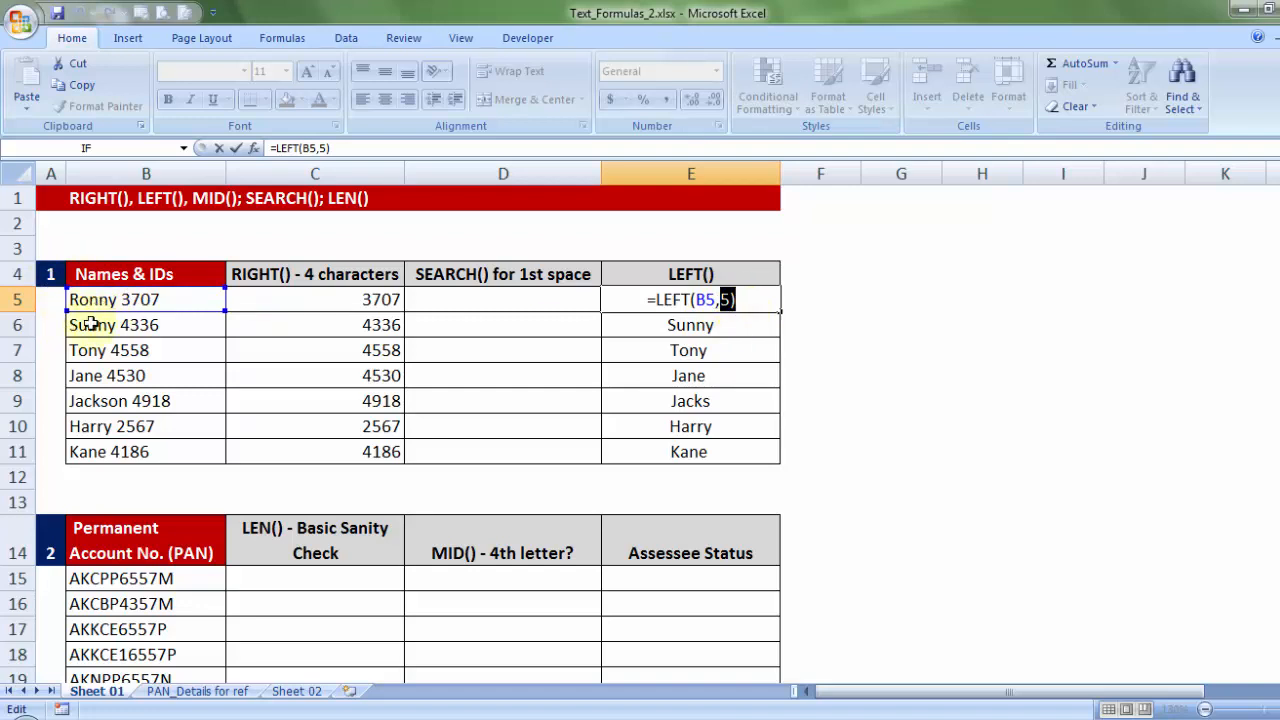
key("ctrl+Return")
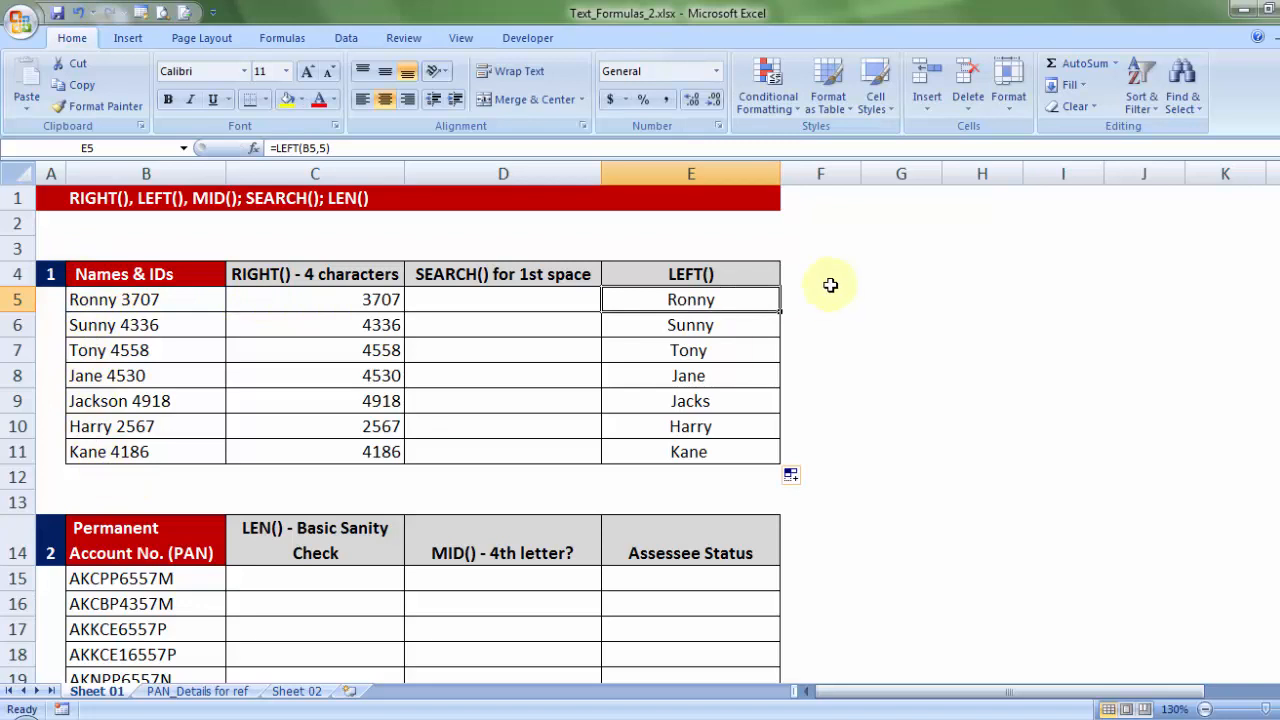
left_click_drag(690, 301, 686, 462)
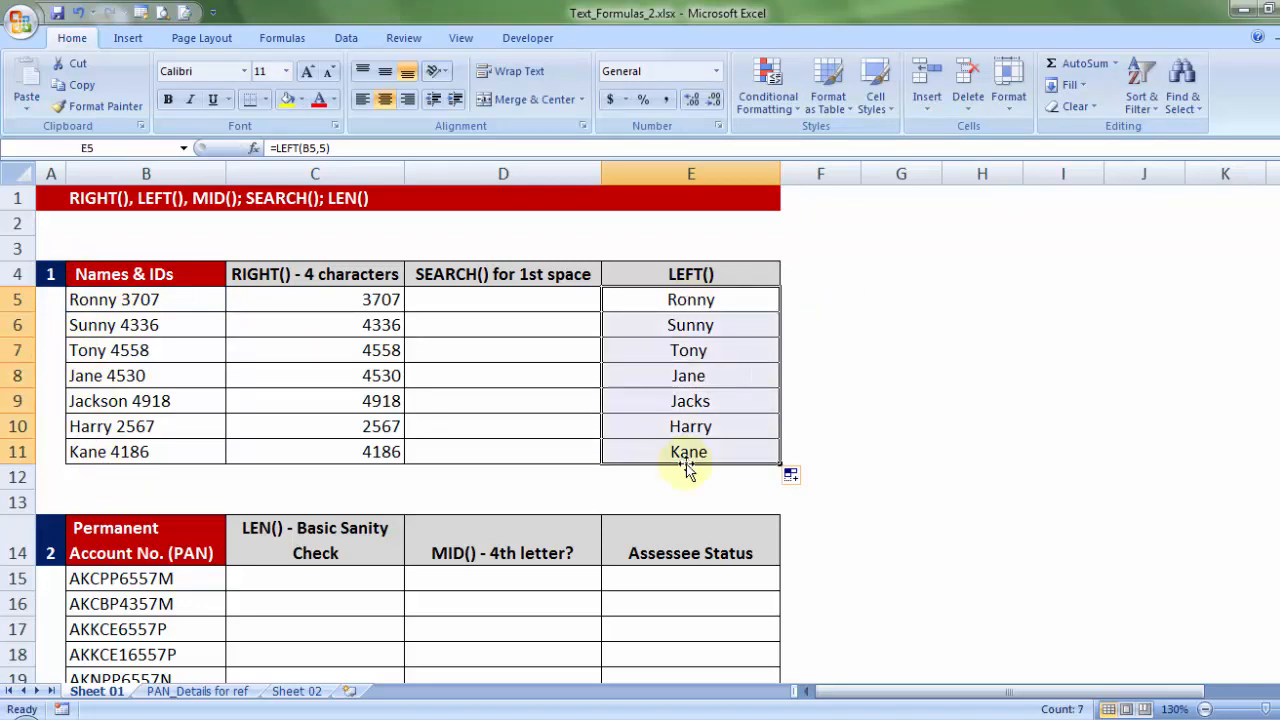
key("Delete")
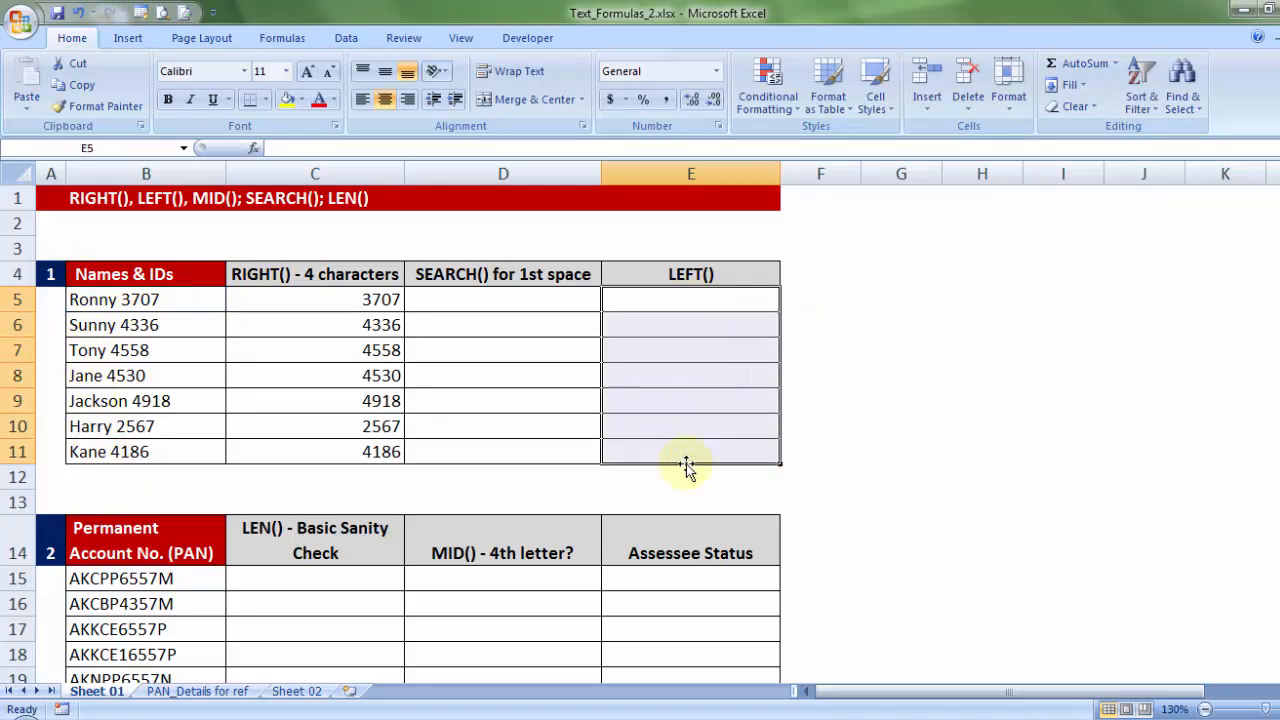
Inspect the space and the name preceding it in cell B5.
left_click(482, 299)
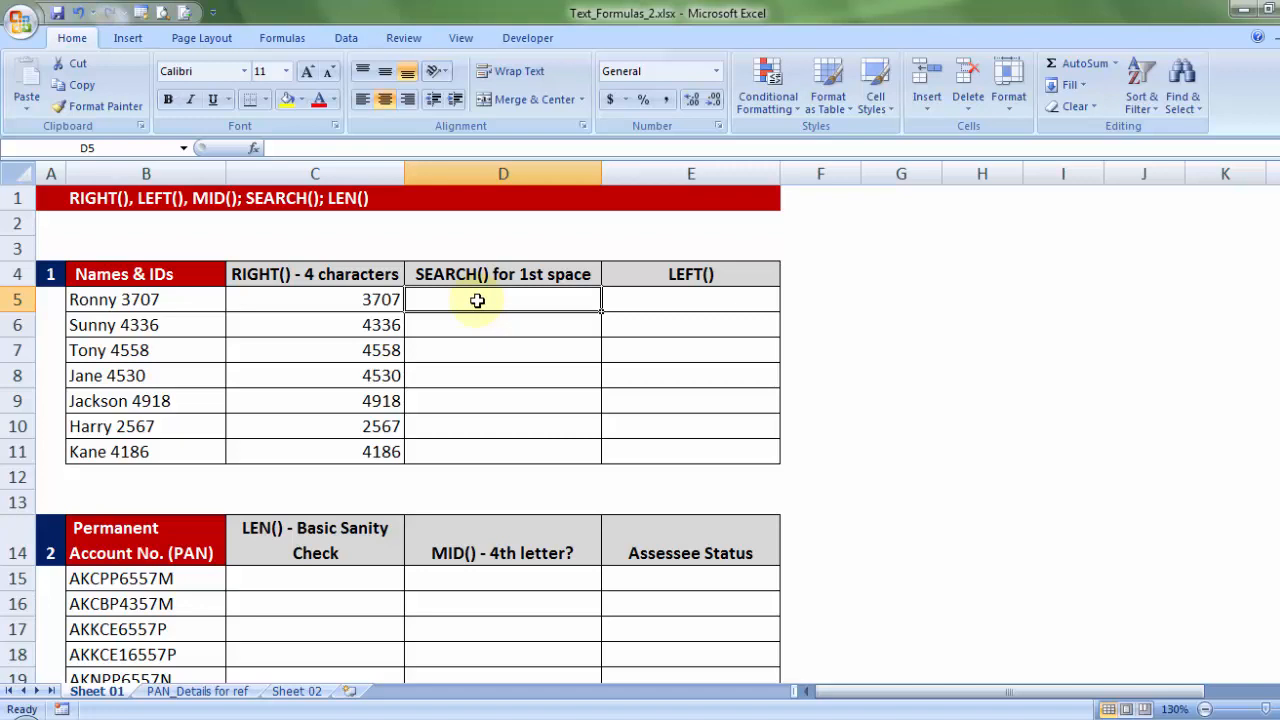
double_click(118, 299)
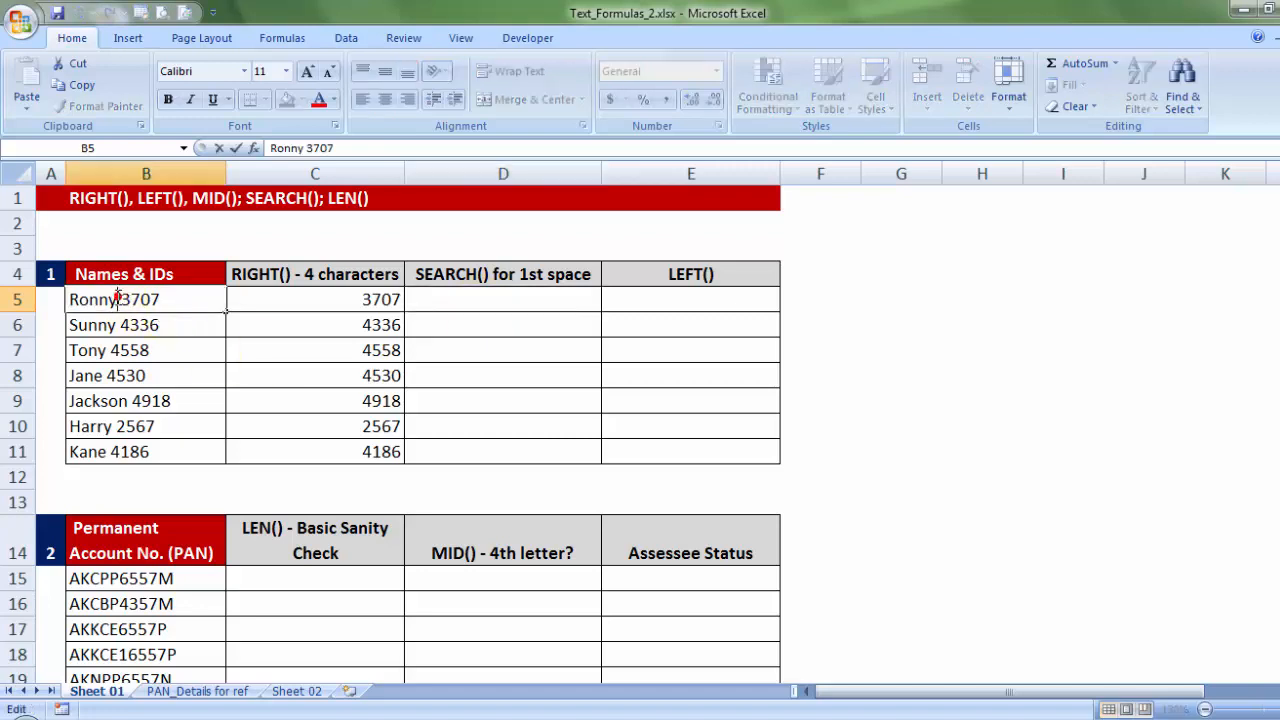
left_click_drag(118, 299, 123, 299)
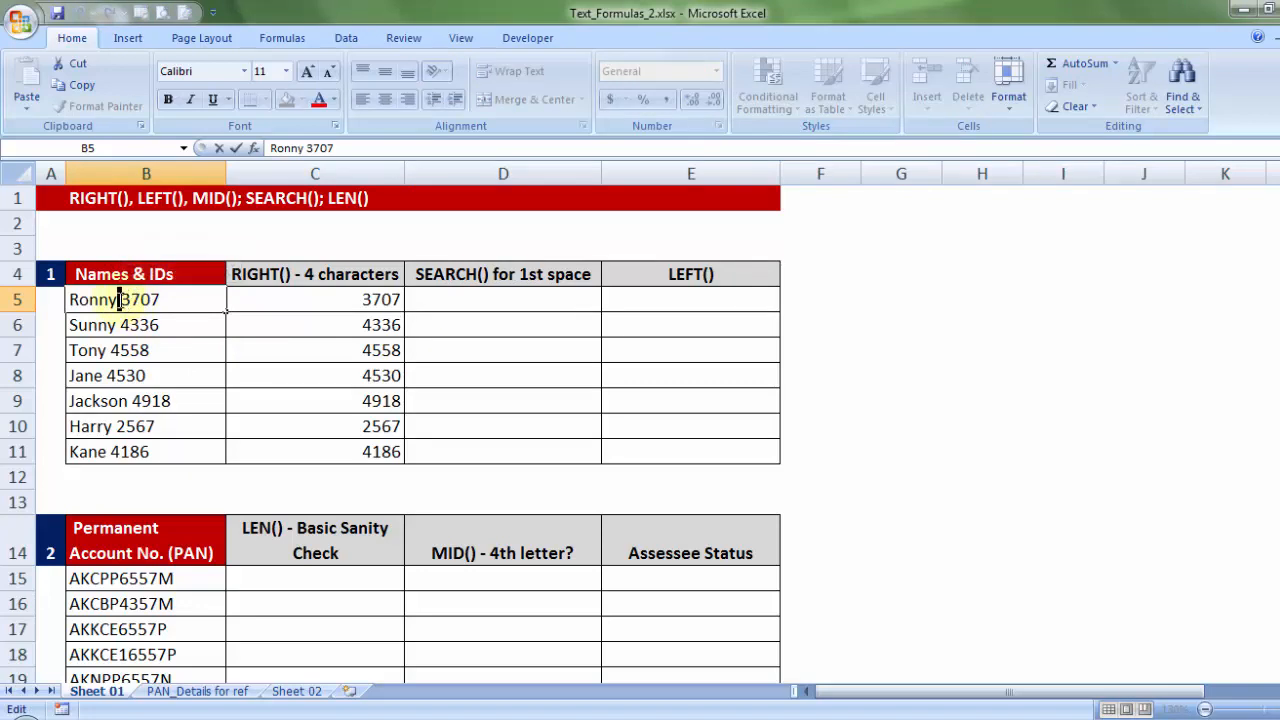
left_click_drag(117, 300, 30, 295)
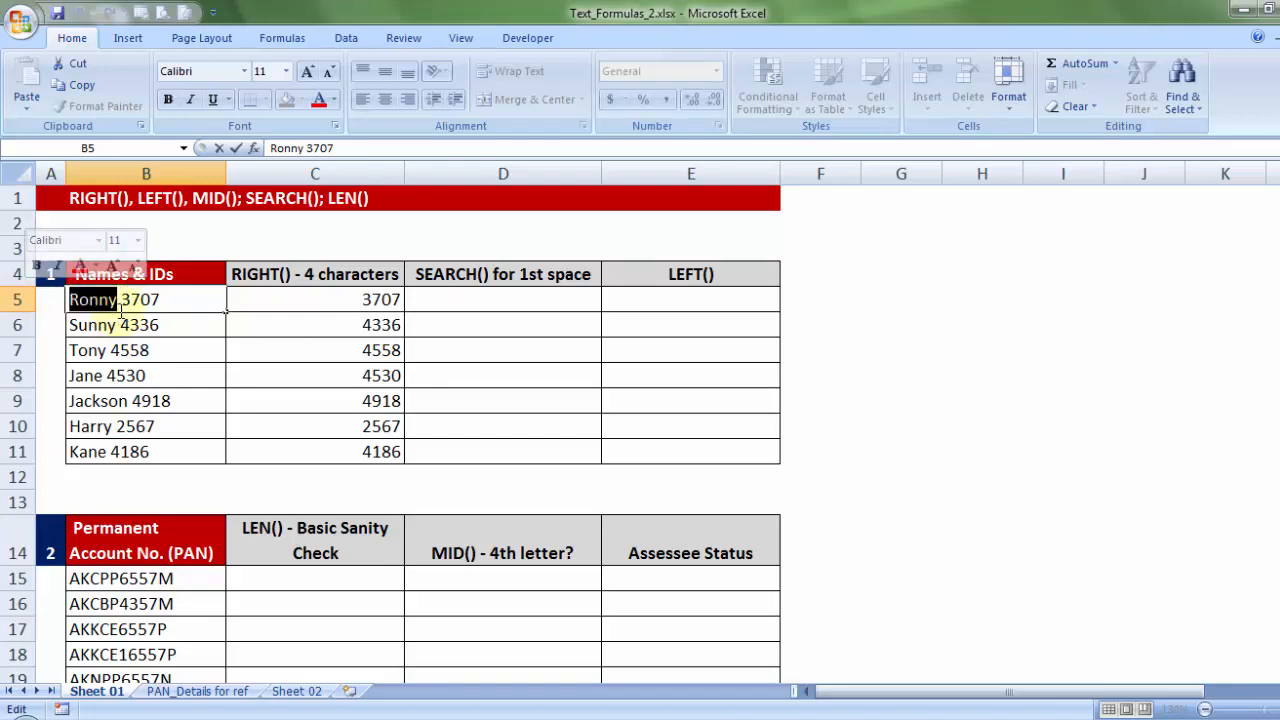
key("Escape")
Find the position of the first space in B5 by entering =SEARCH(" ",B5) in D5.
left_click(447, 296)
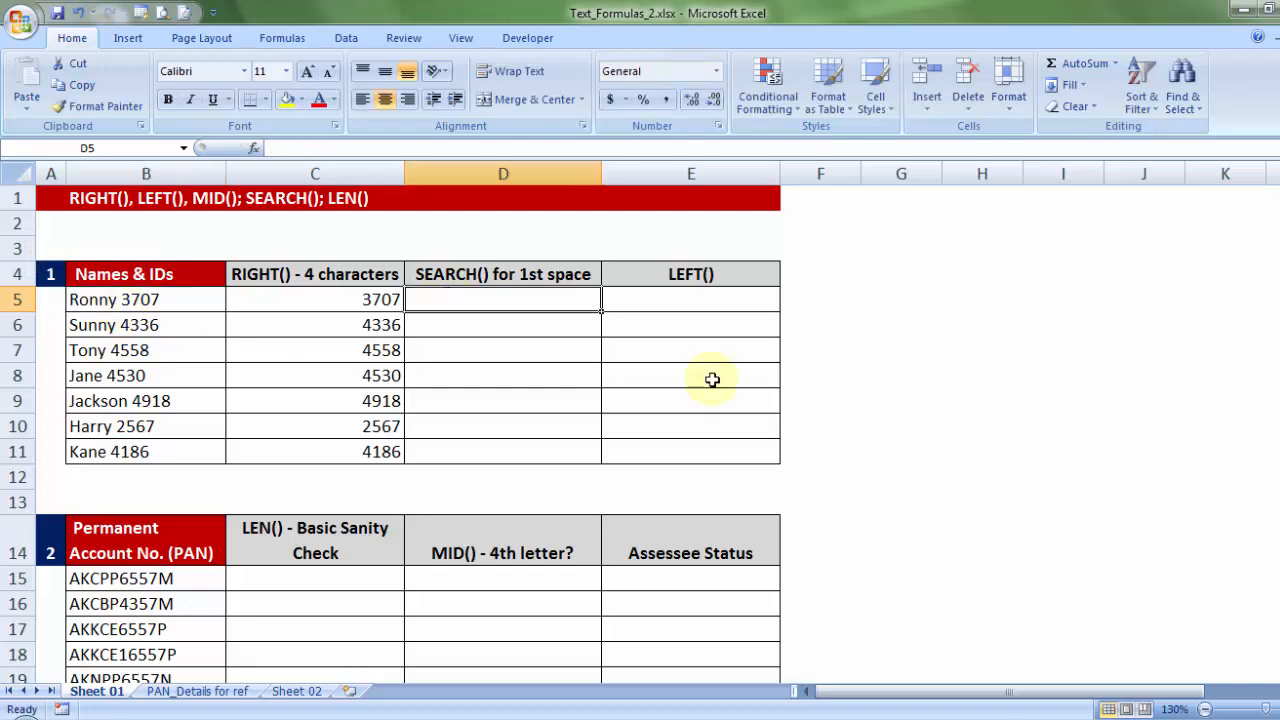
type("=")
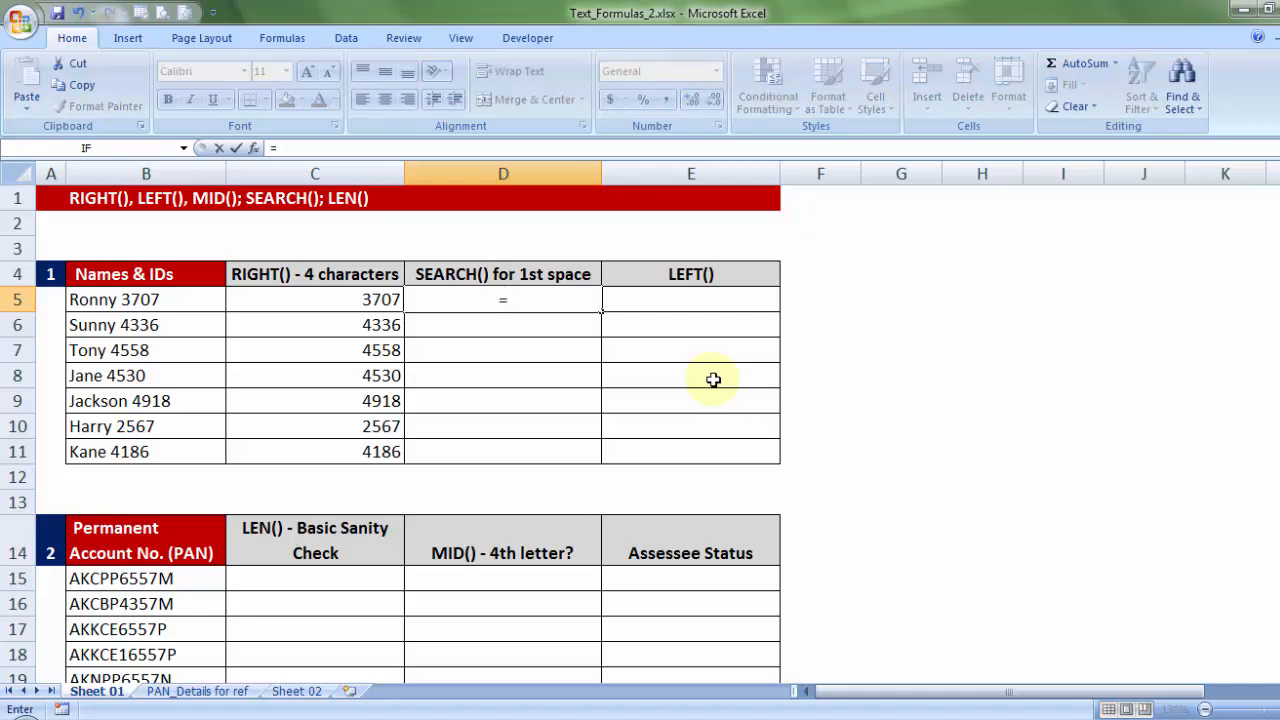
type("sear")
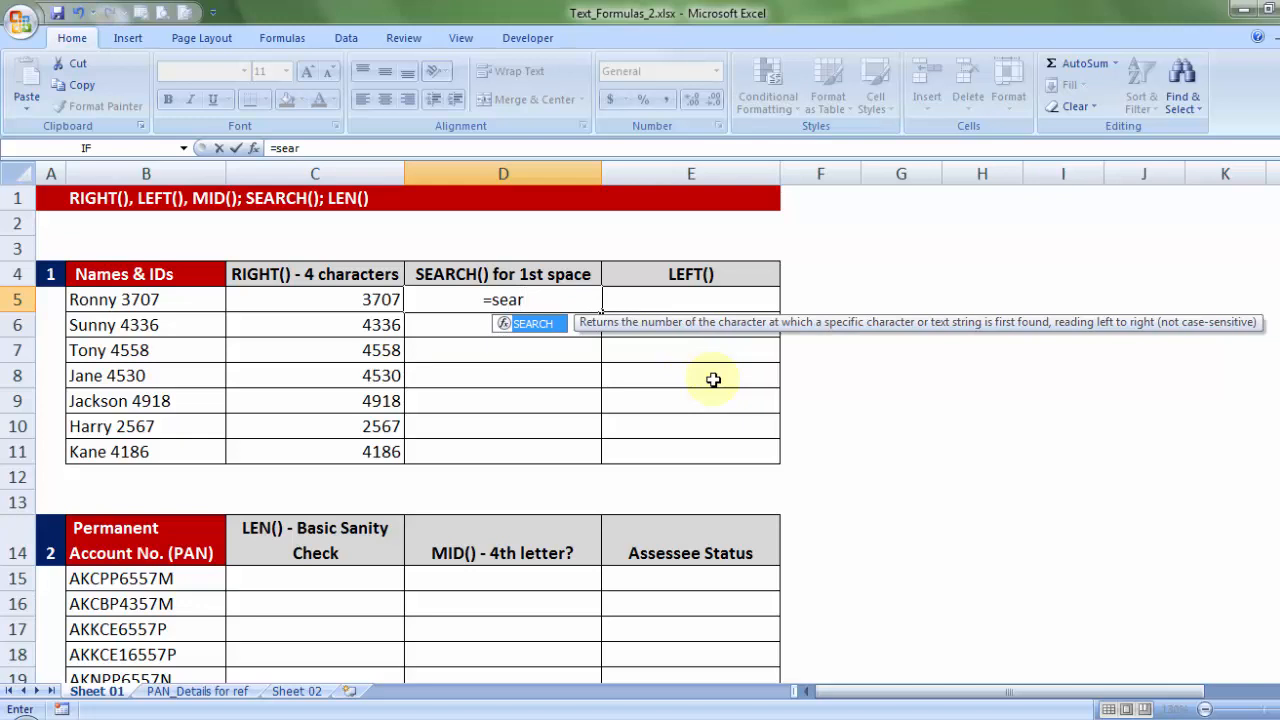
key("Tab")
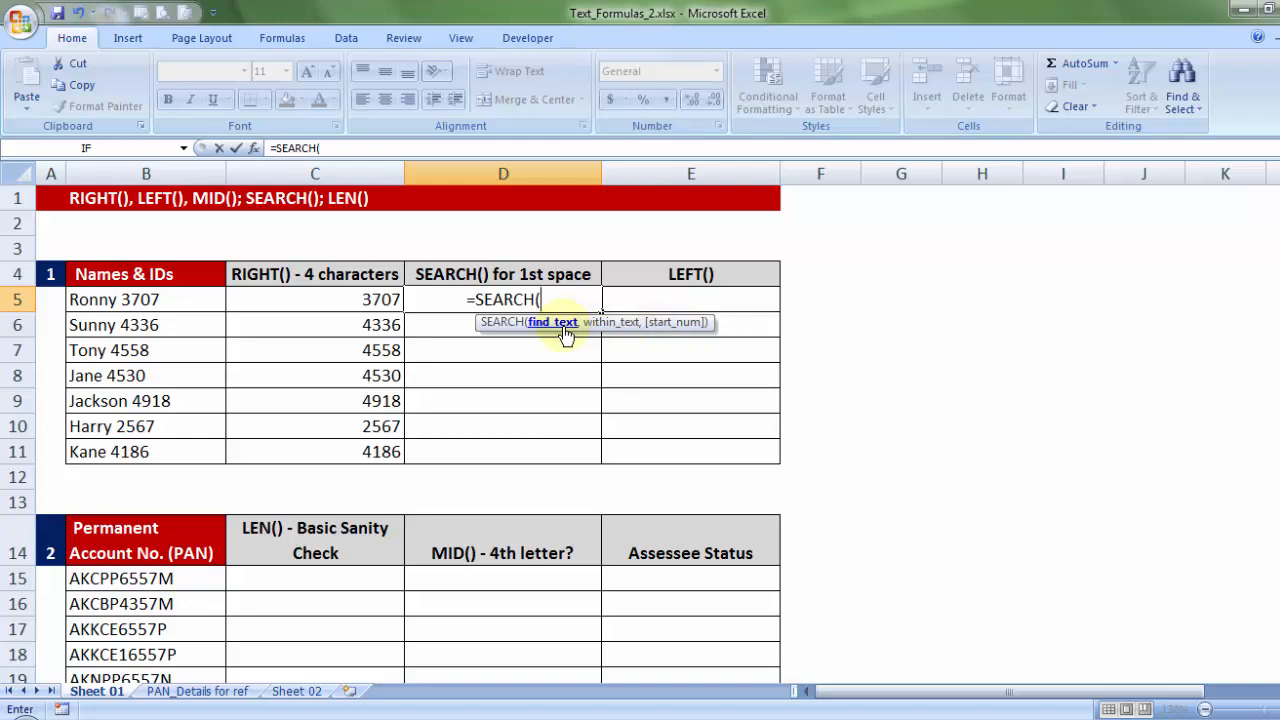
type("\"")
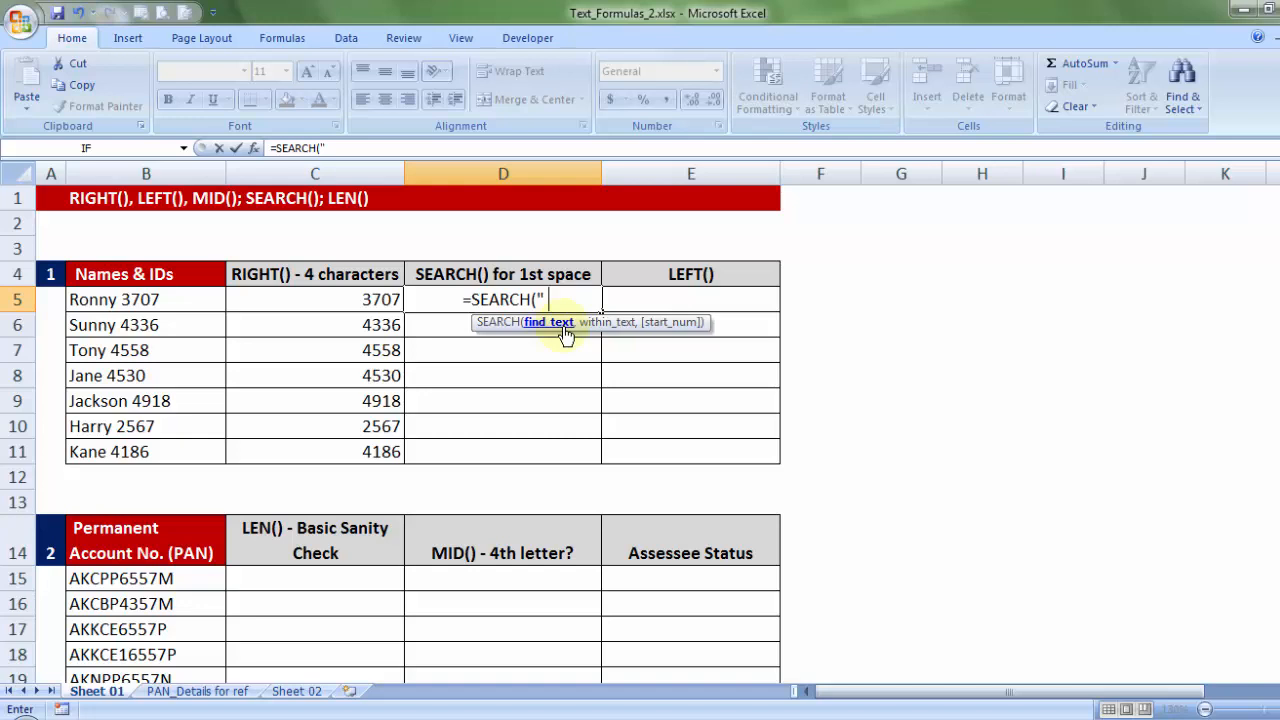
type(" \"")
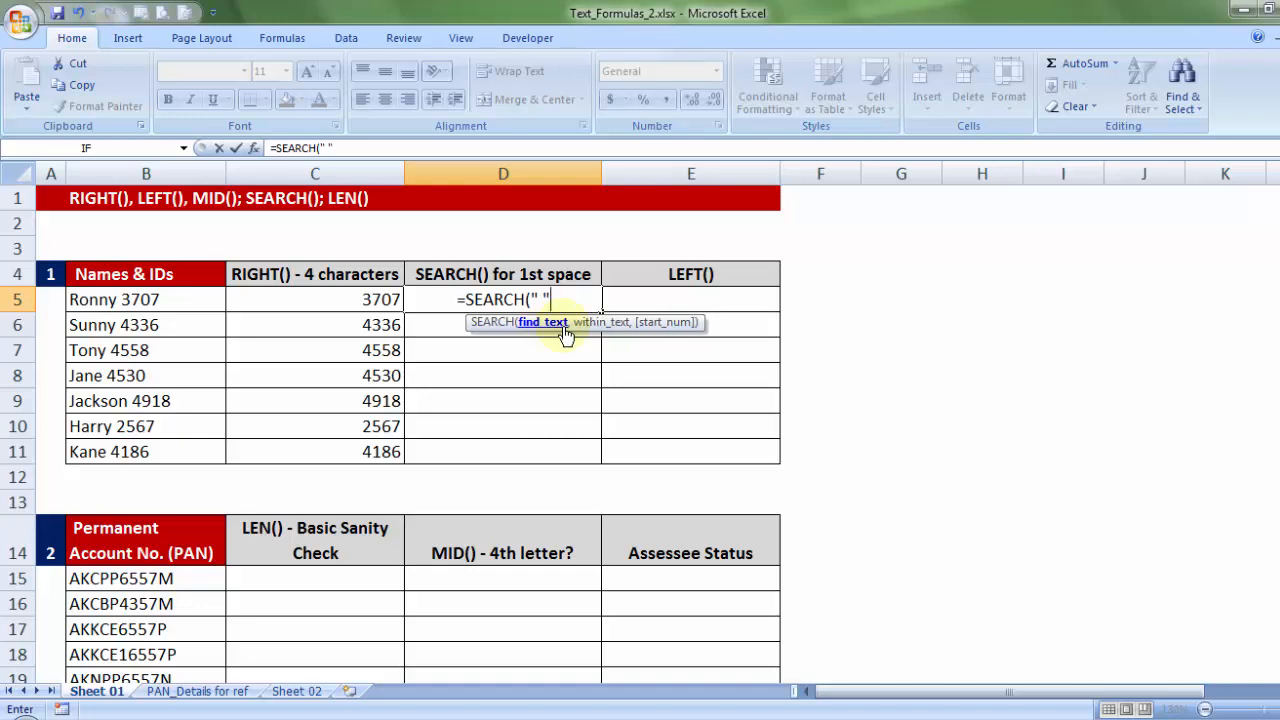
type(",")
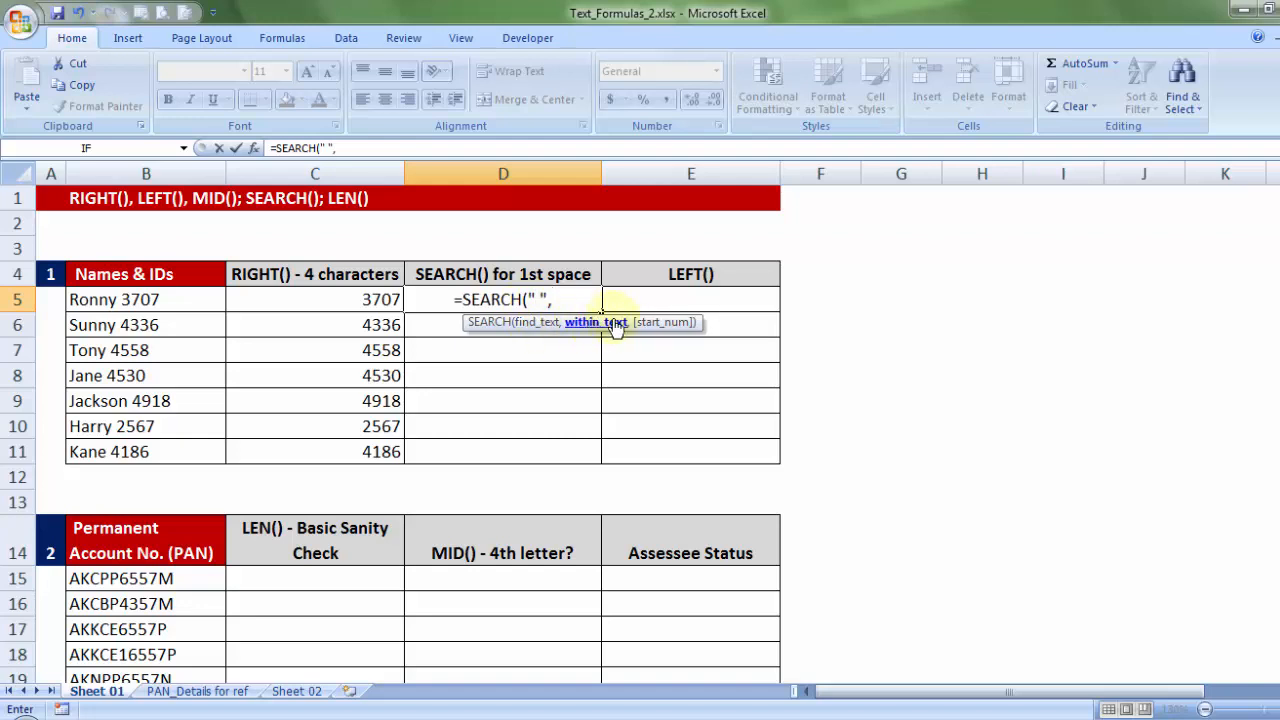
left_click(157, 301)
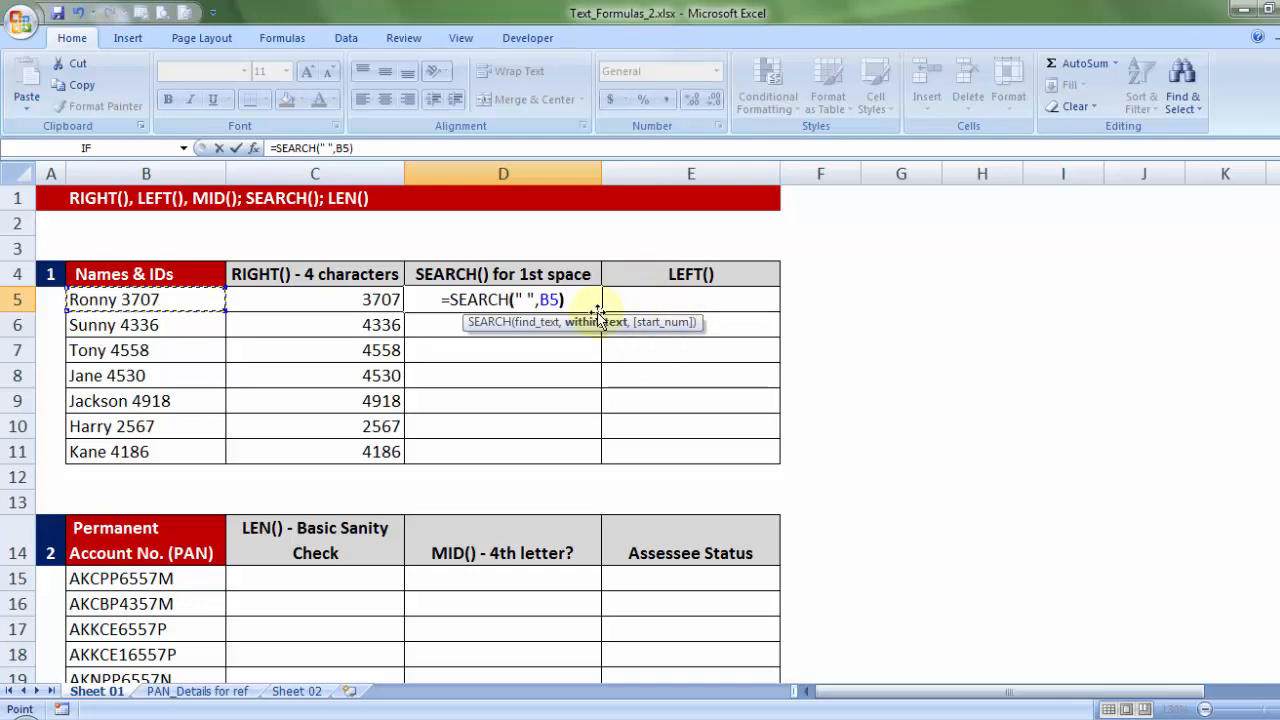
type(")")
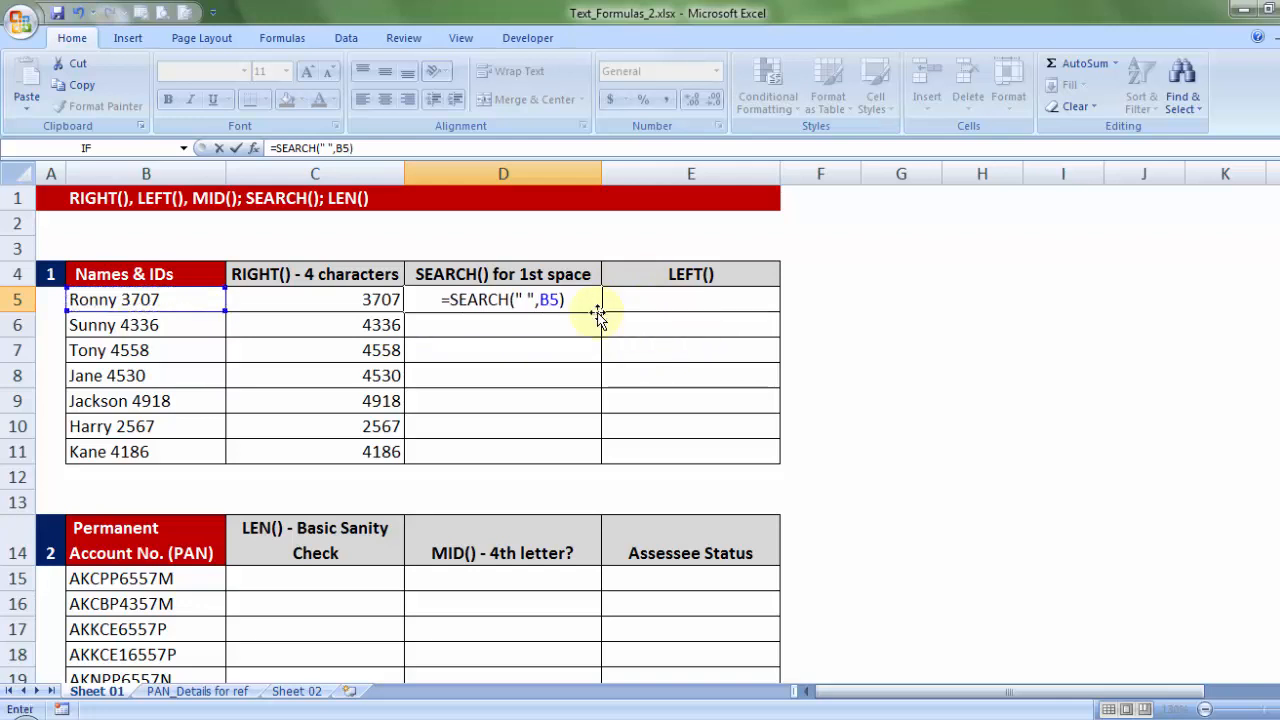
key("Return")
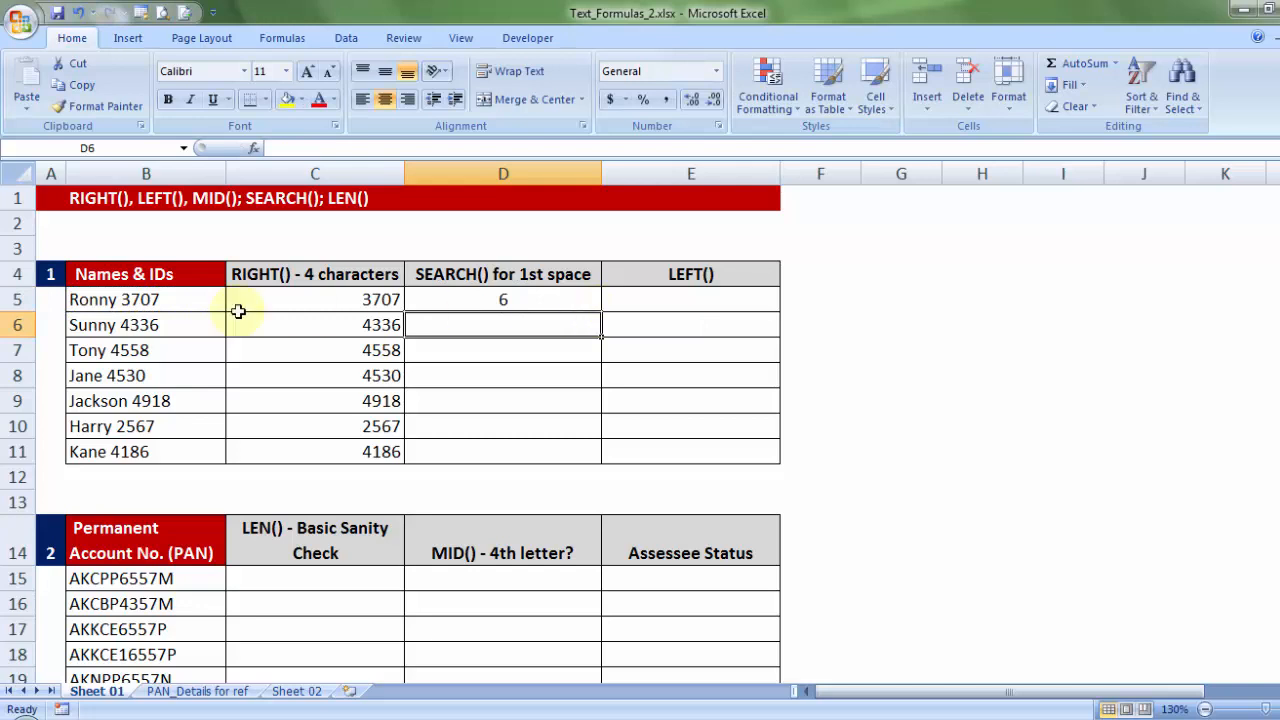
Compare the characters up to the space in B5 with the SEARCH result in D5.
left_click(77, 298)
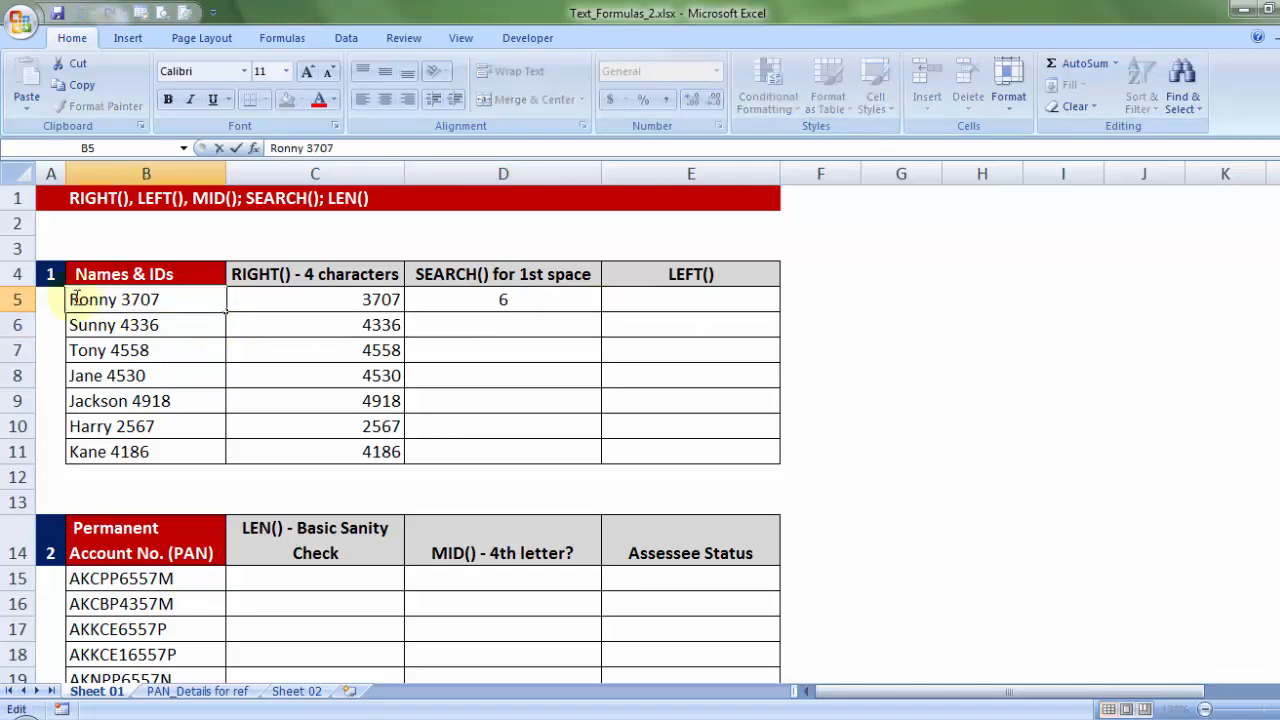
left_click_drag(70, 297, 120, 299)
left_click(120, 299)
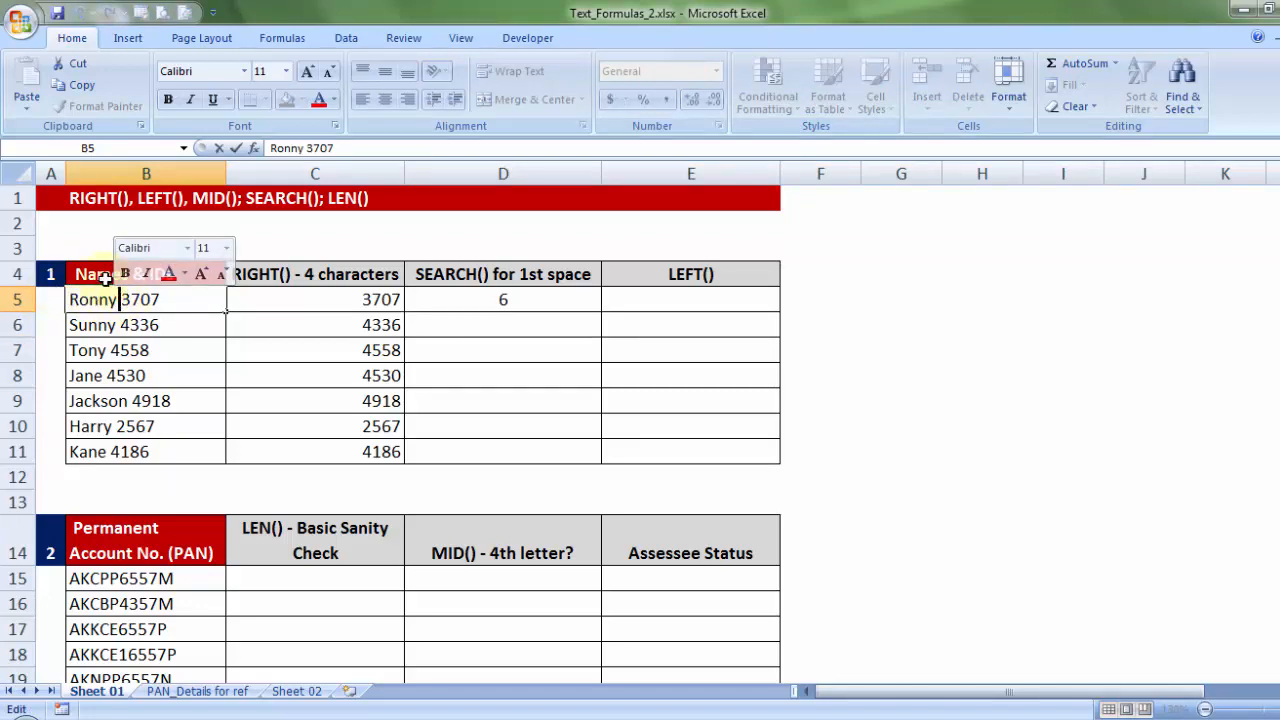
key("Escape")
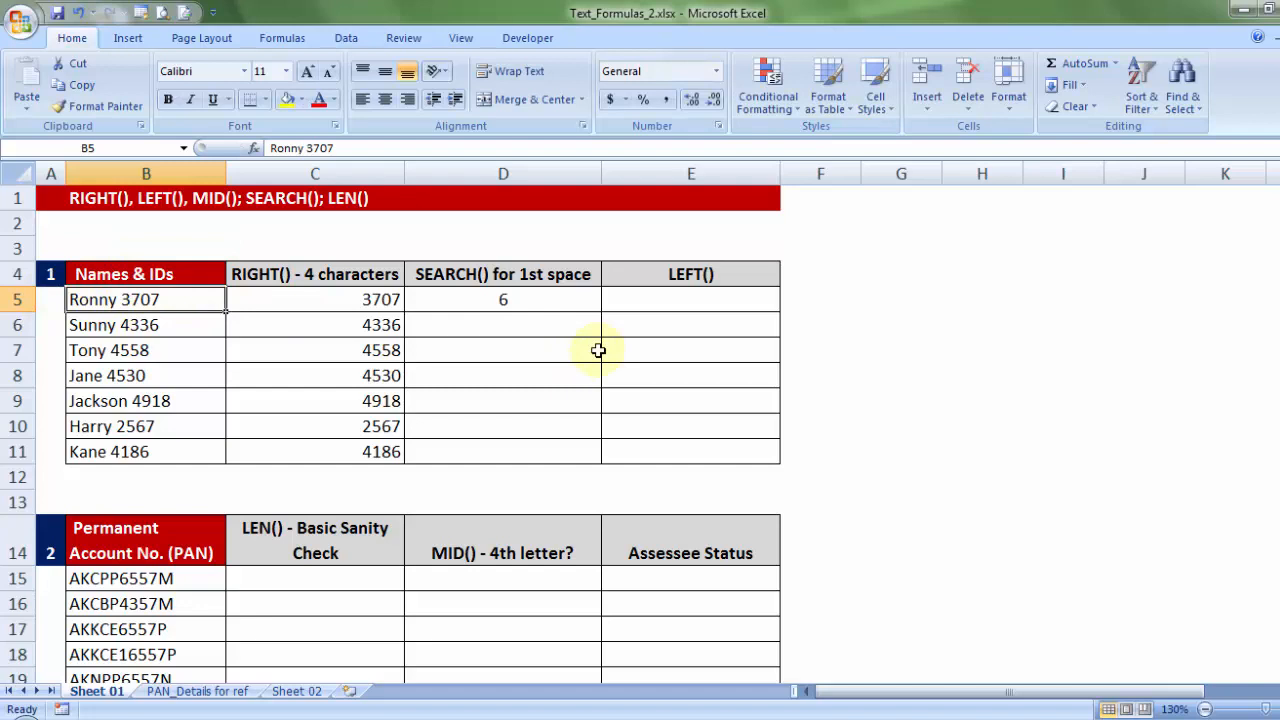
left_click(563, 292)
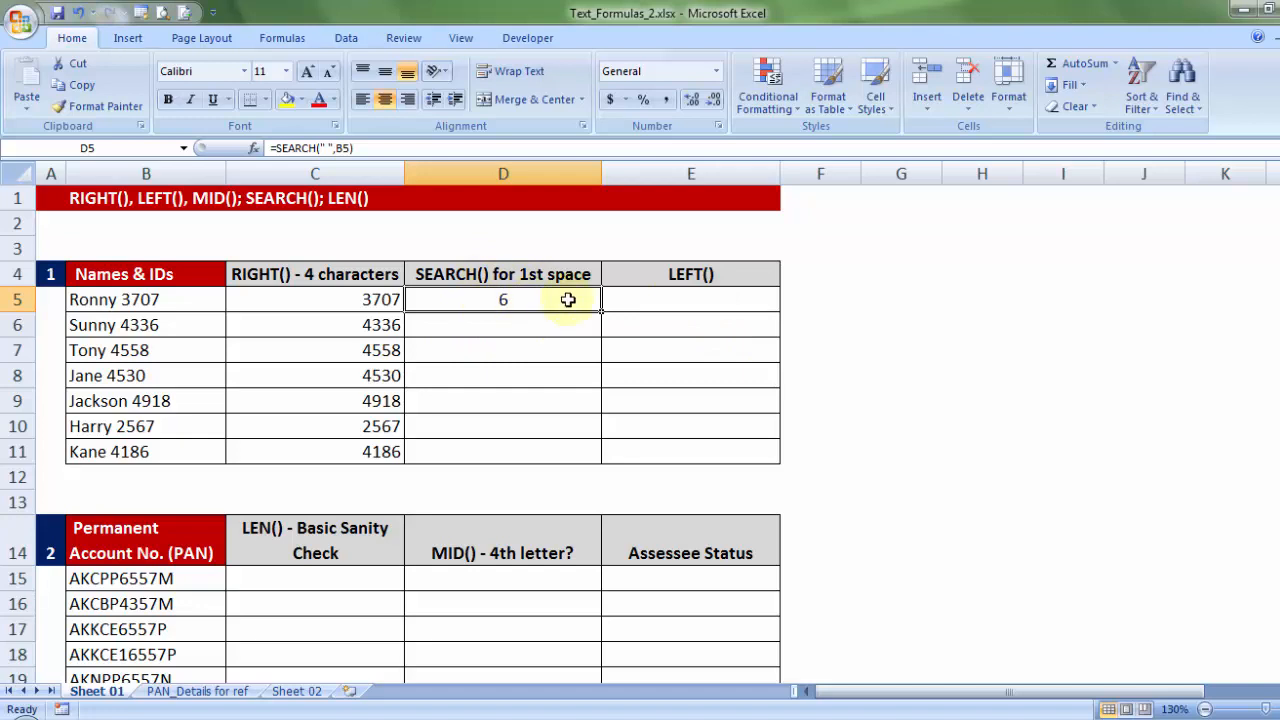
Extract the name from B5 by entering =LEFT(B5,D5-1) in E5.
left_click(664, 297)
type("=left")
key("Tab")
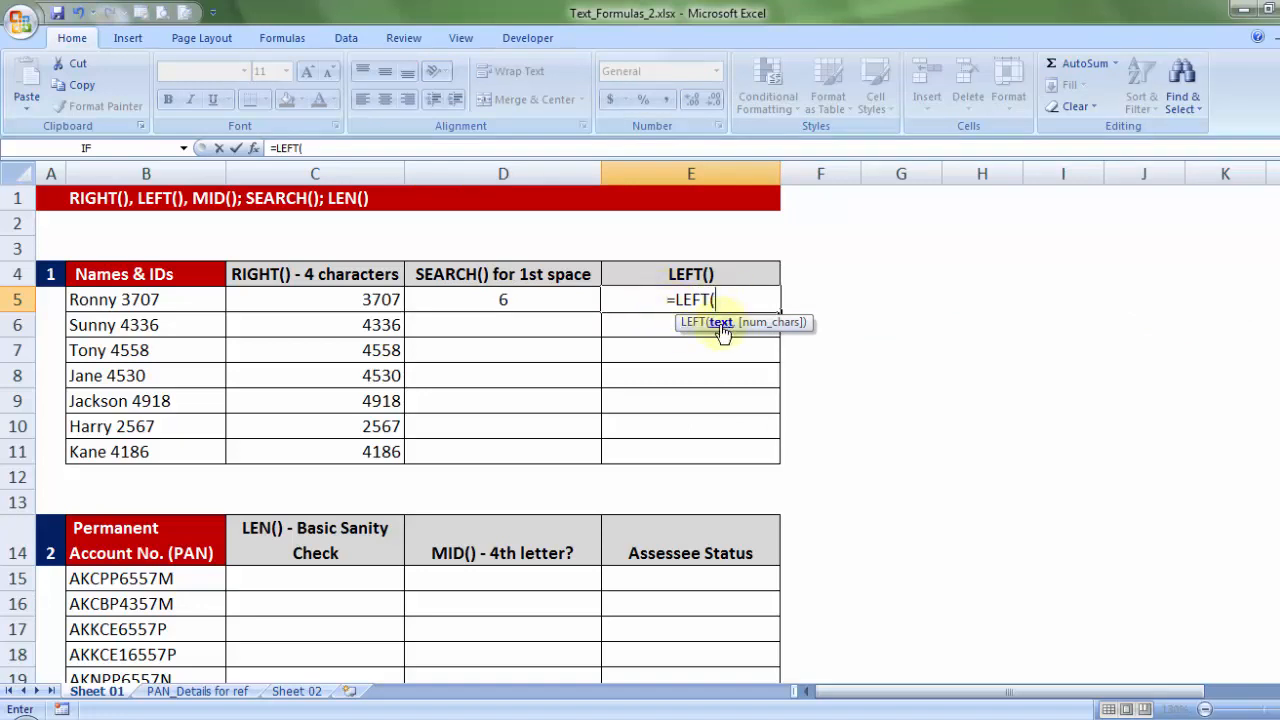
left_click(163, 297)
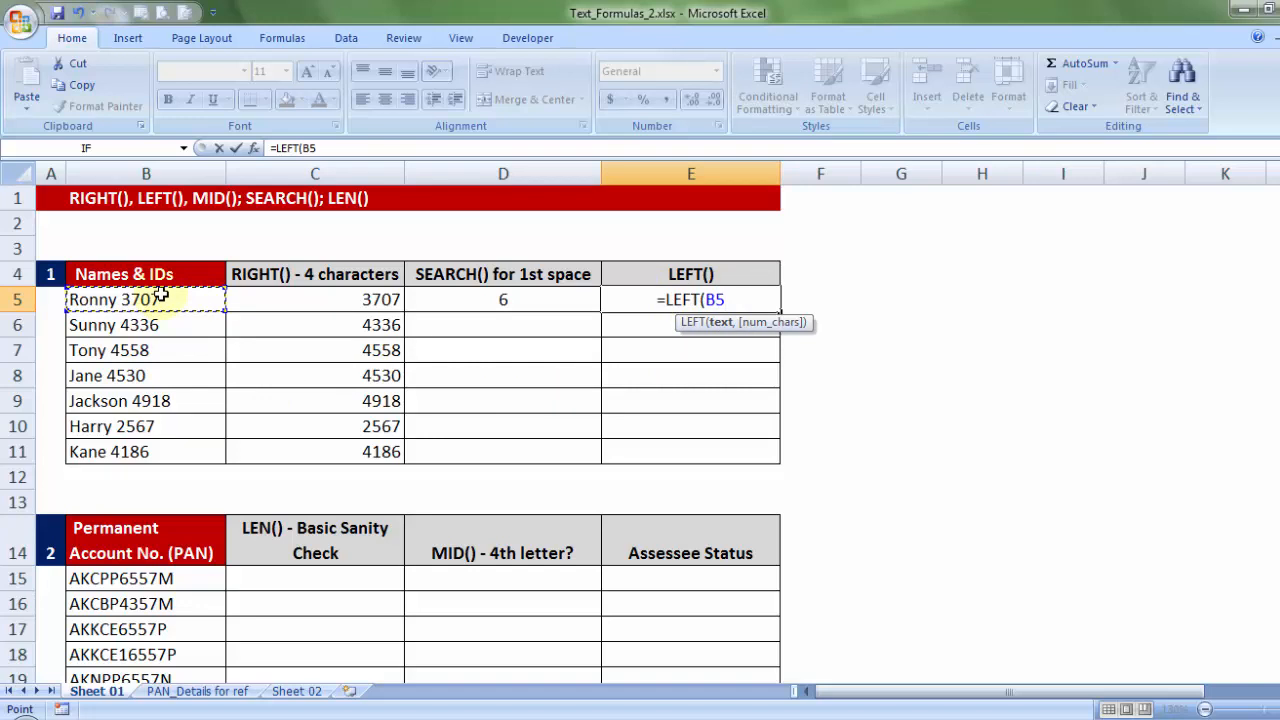
type(",")
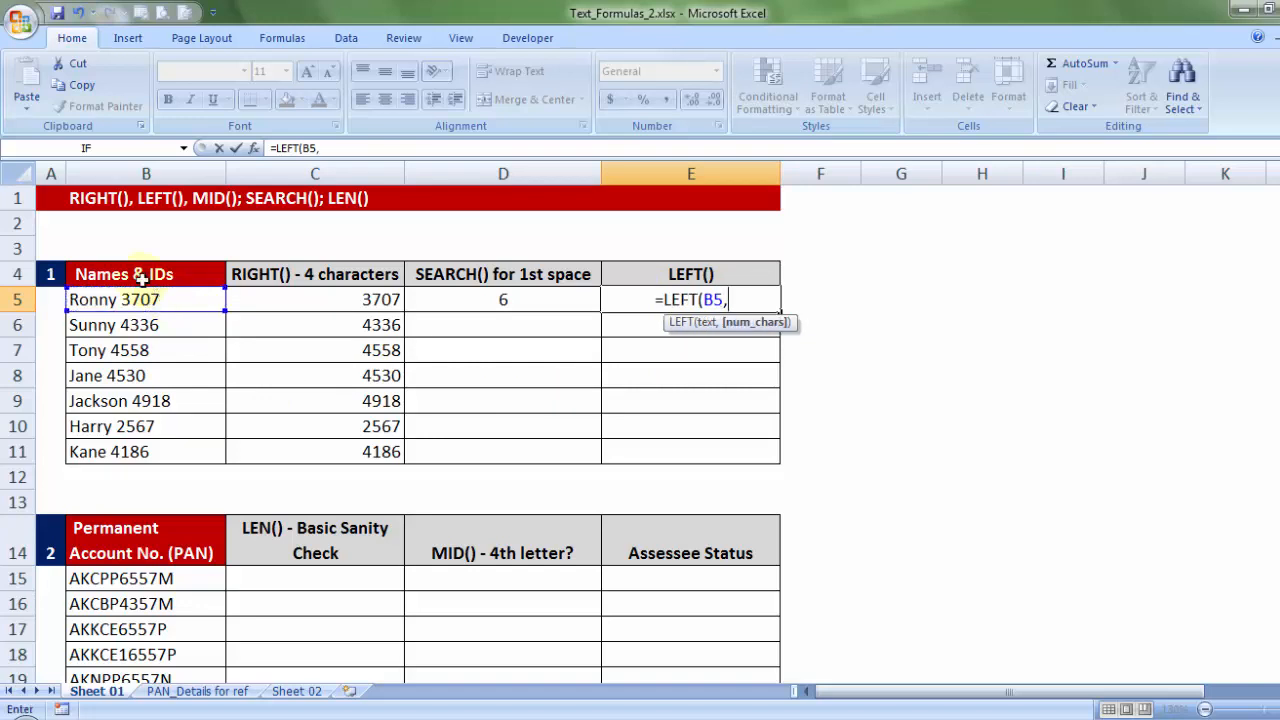
left_click(522, 299)
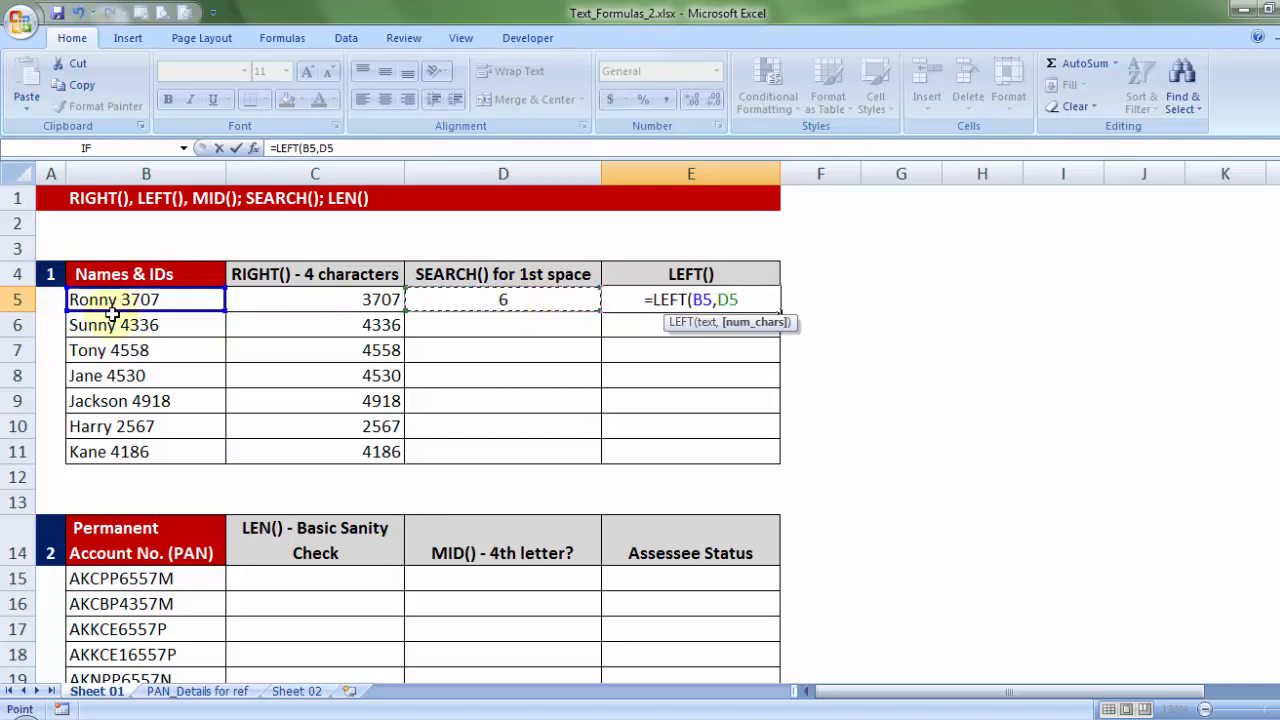
left_click(745, 299)
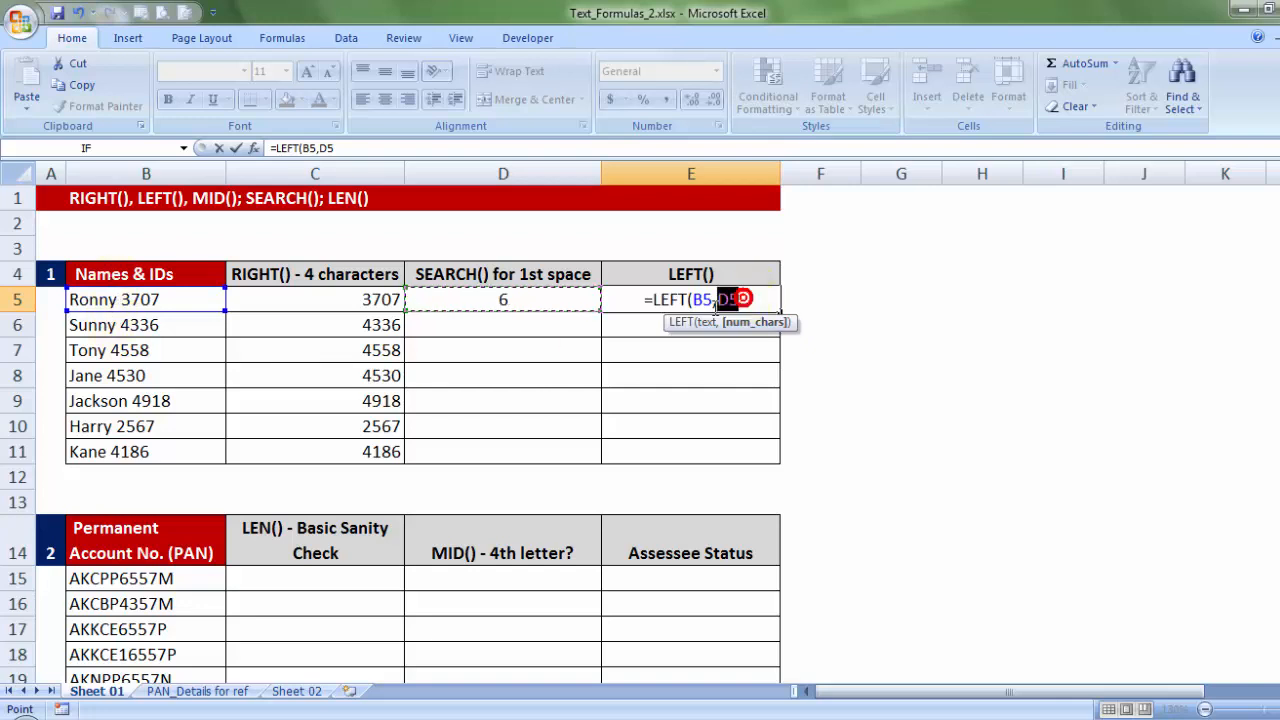
type("-1")
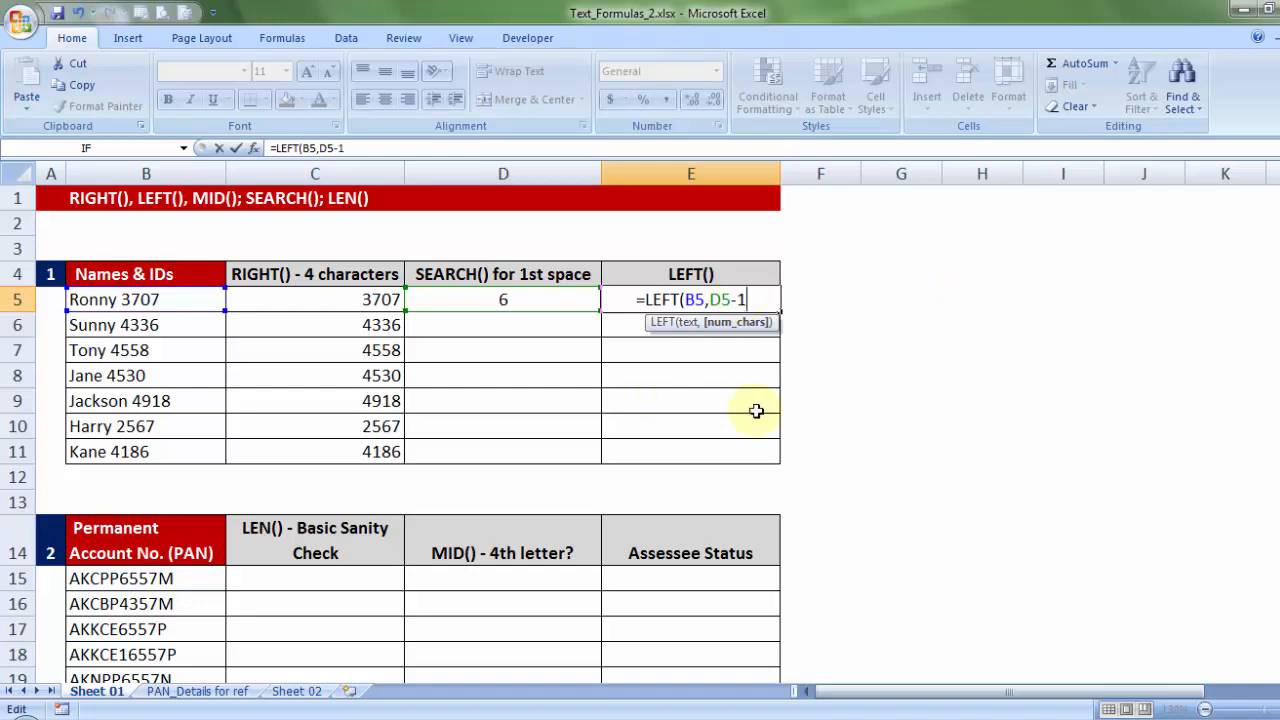
type(")")
key("Return")
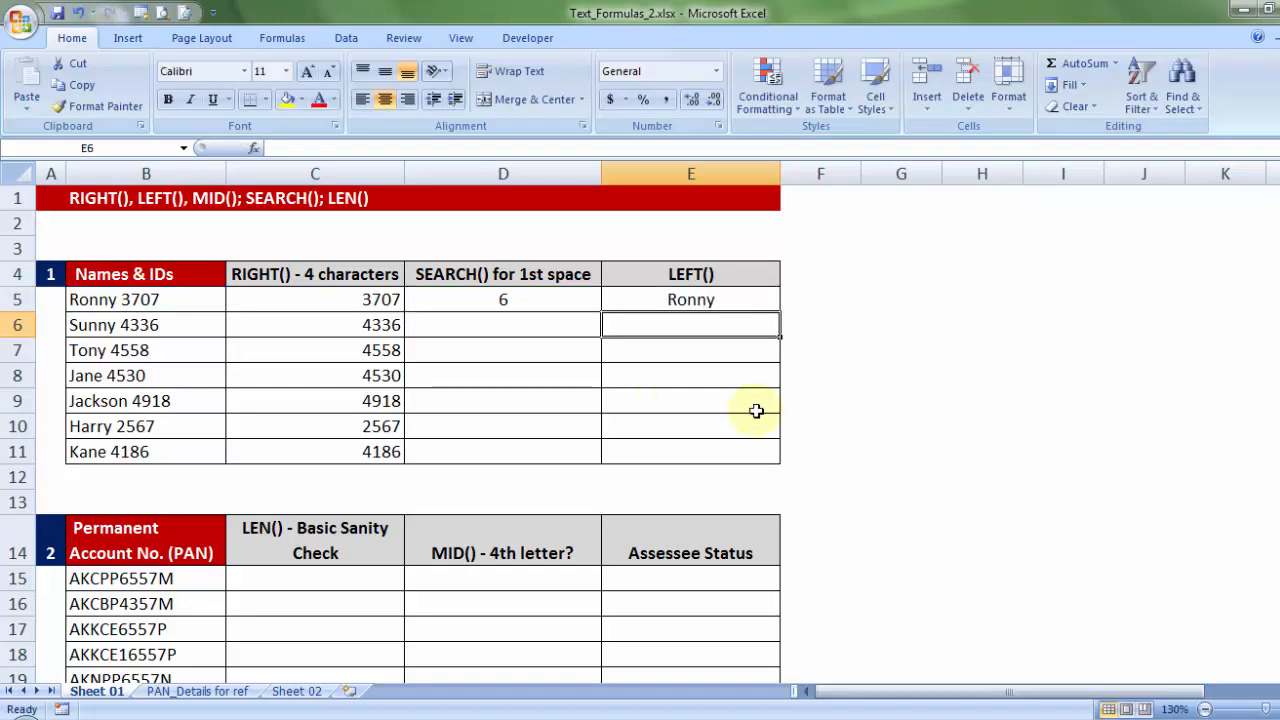
Replace the first name in B5 with a longer one, keeping the ID, to test the formulas in D5 and E5.
left_click(554, 299)
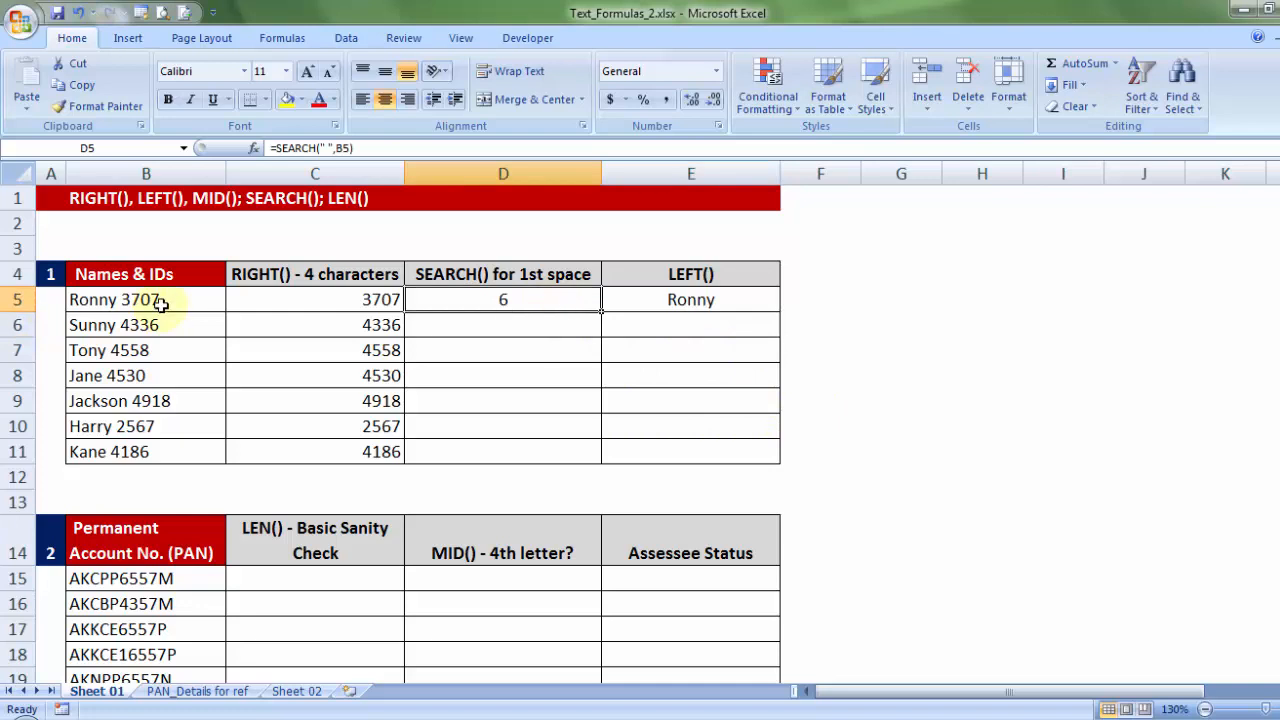
double_click(113, 302)
double_click(92, 300)
type("Rishabh")
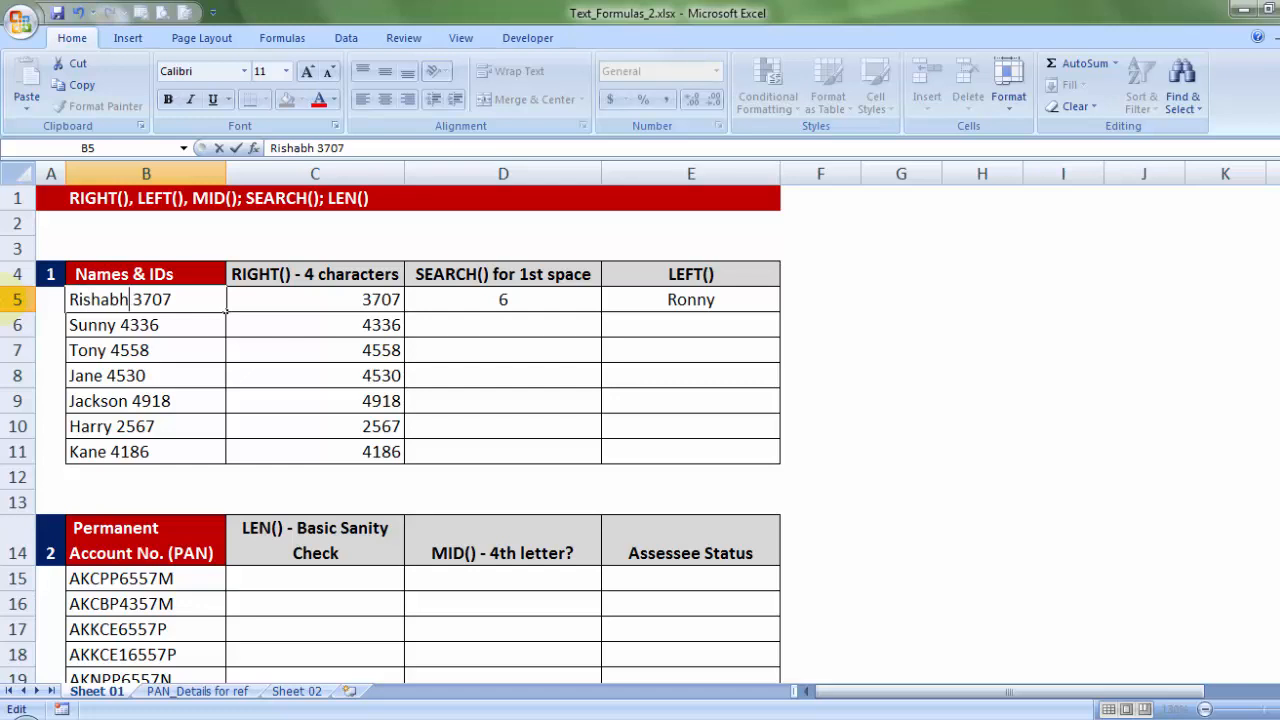
left_click(318, 396)
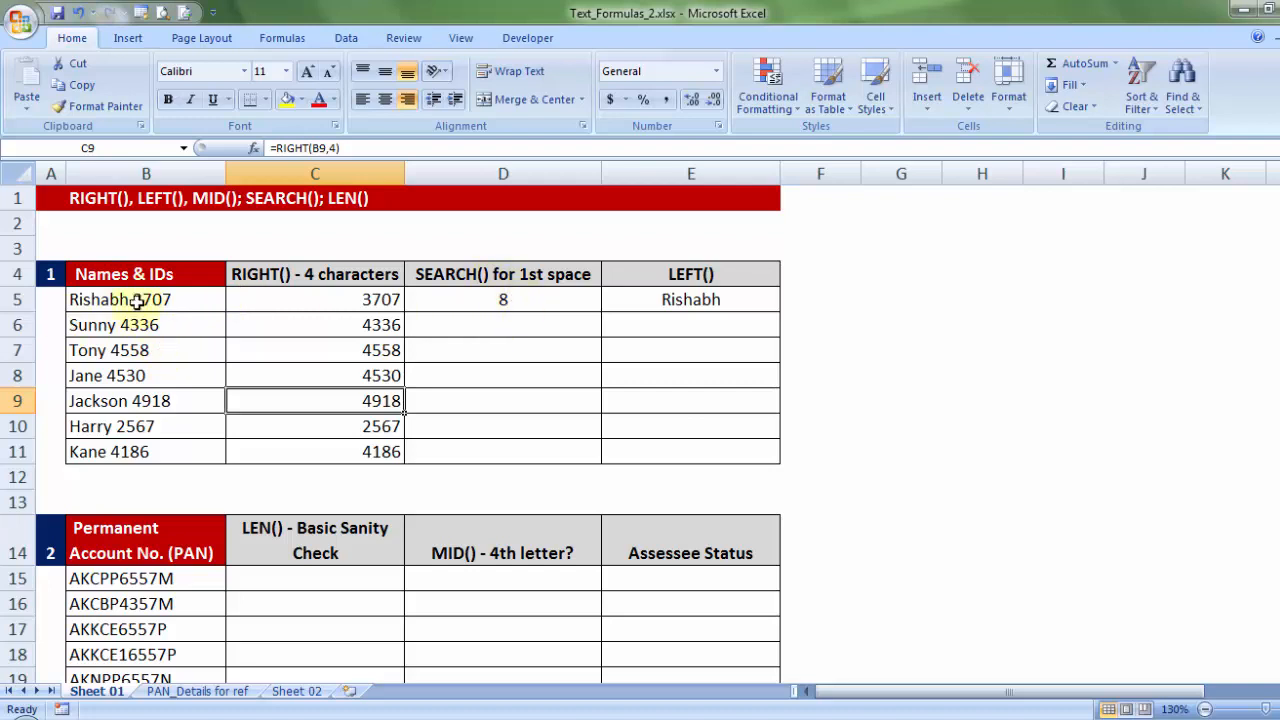
Examine the D5-1 character-count argument of the LEFT formula in E5.
double_click(712, 298)
left_click_drag(706, 300, 745, 300)
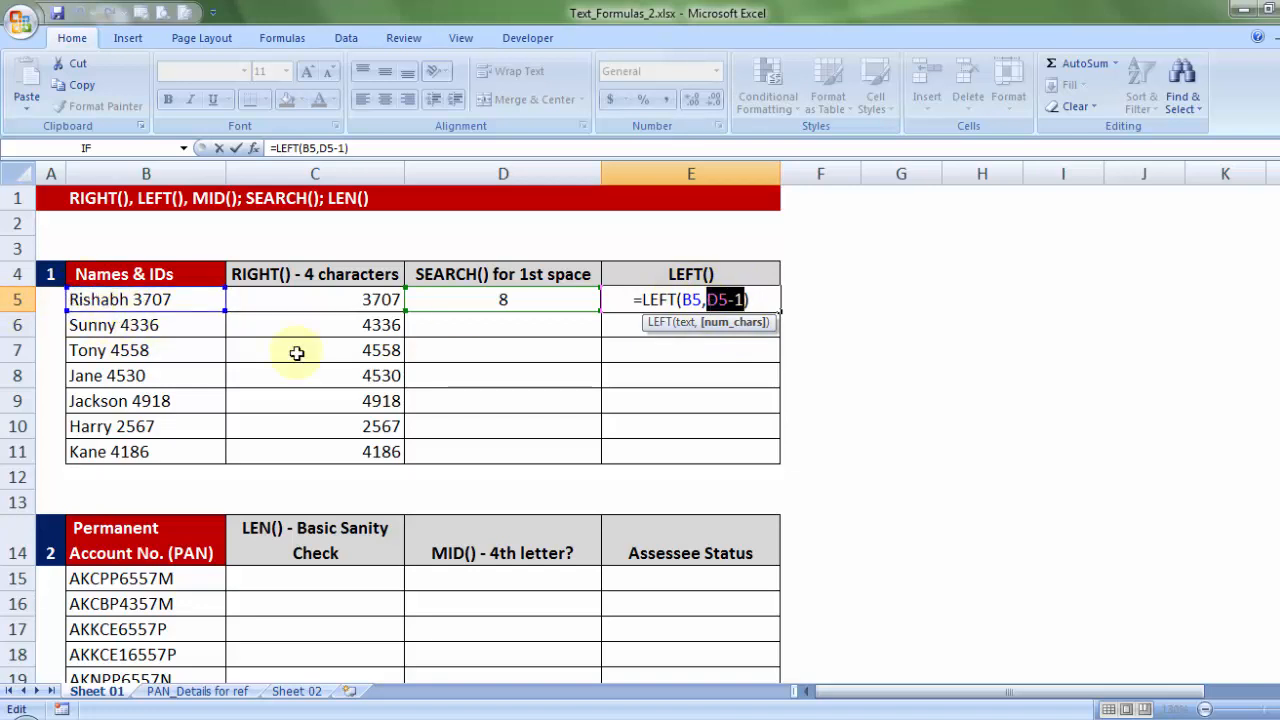
key("Return")
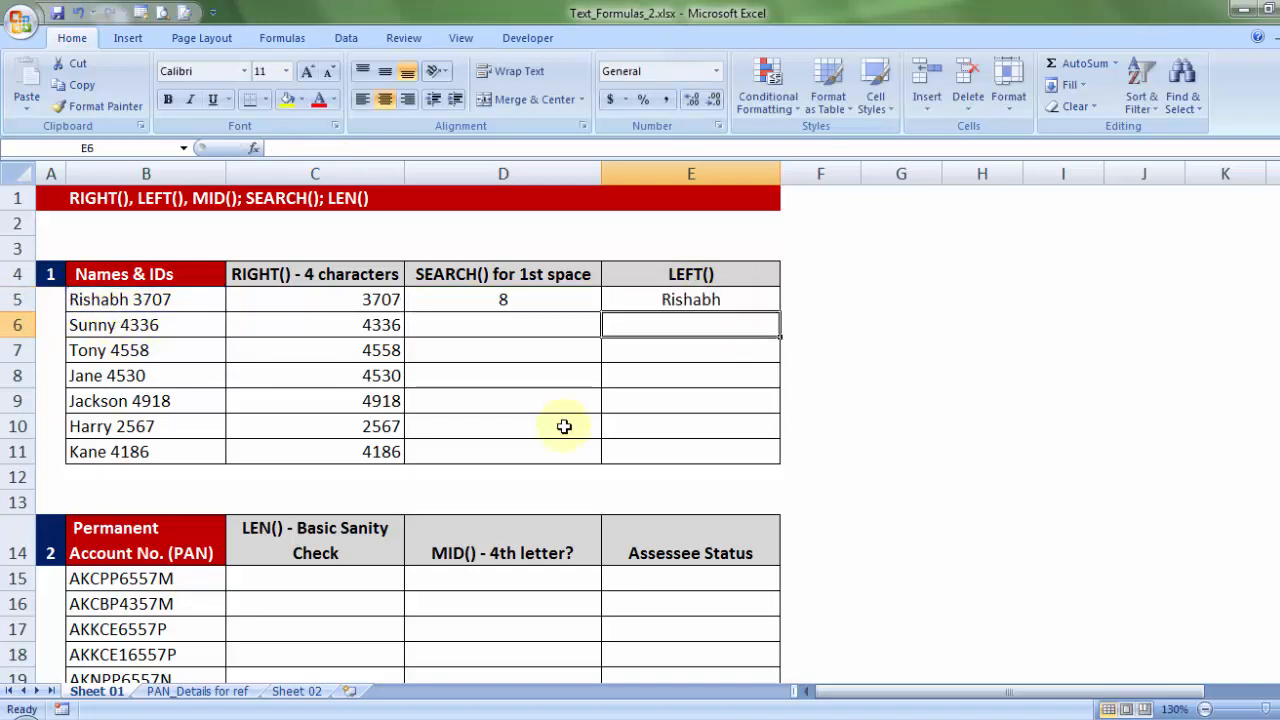
Fill the SEARCH formula from D5 through D11 and the LEFT formula from E5 through E11.
left_click(531, 297)
left_click_drag(604, 314, 602, 458)
left_click(700, 302)
left_click_drag(779, 312, 779, 458)
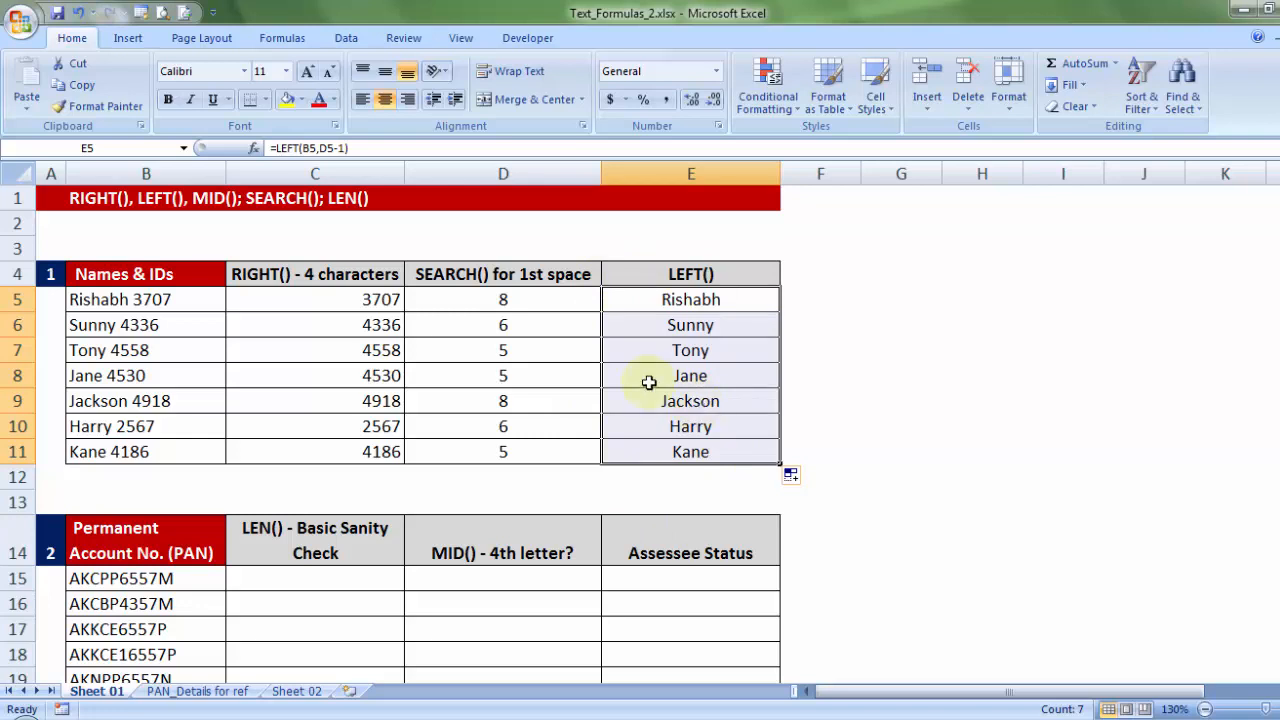
Copy the SEARCH(" ",B5) expression, without the equals sign, from the formula in D5.
double_click(567, 300)
left_click_drag(450, 302, 594, 300)
right_click(530, 303)
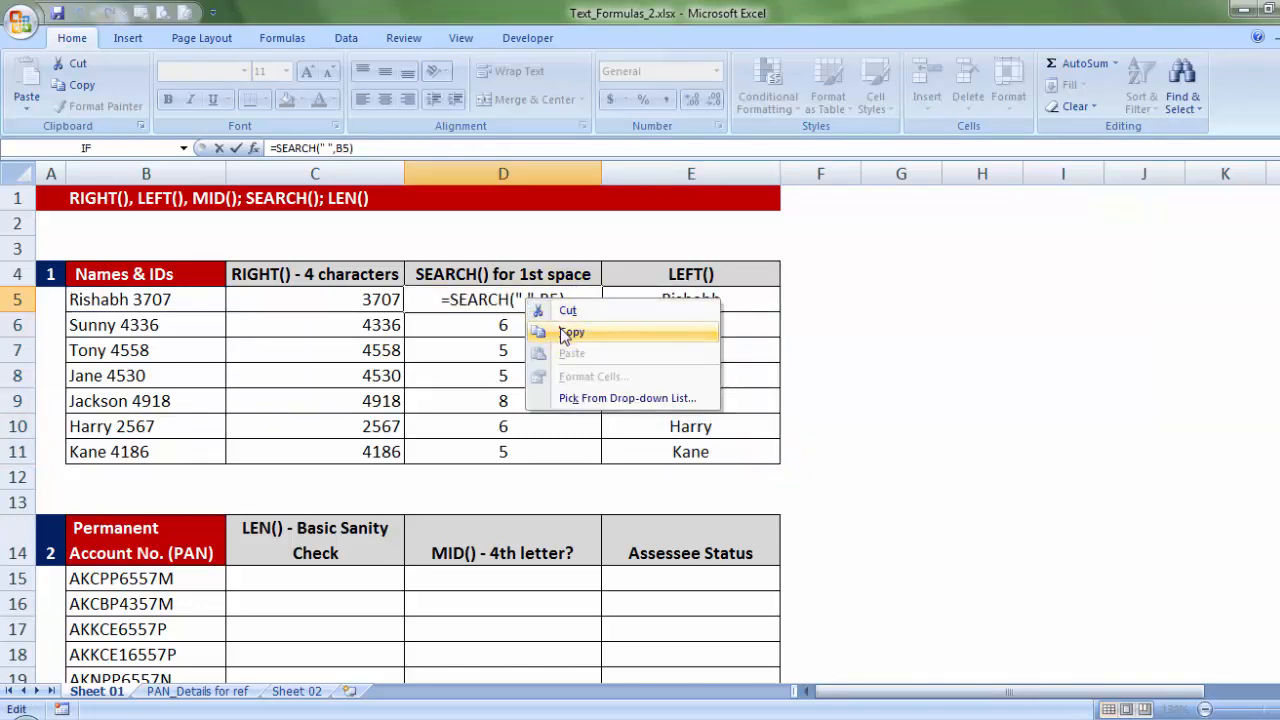
left_click(565, 332)
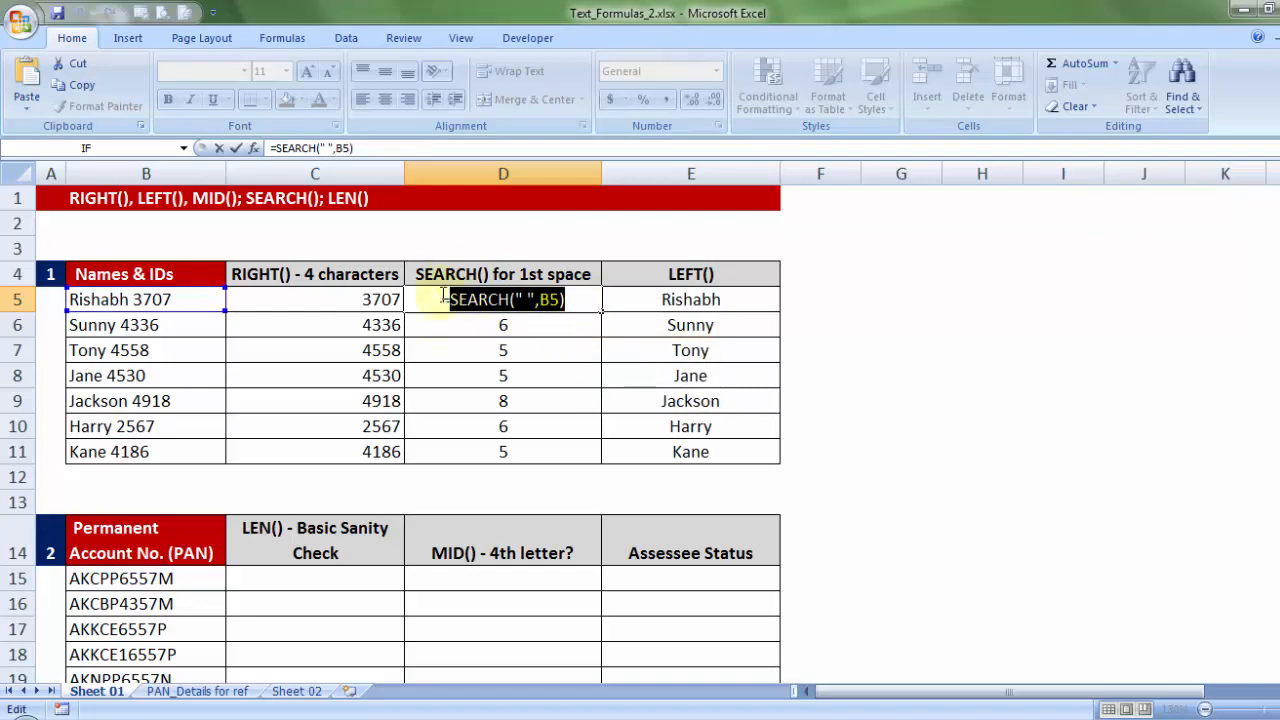
key("Escape")
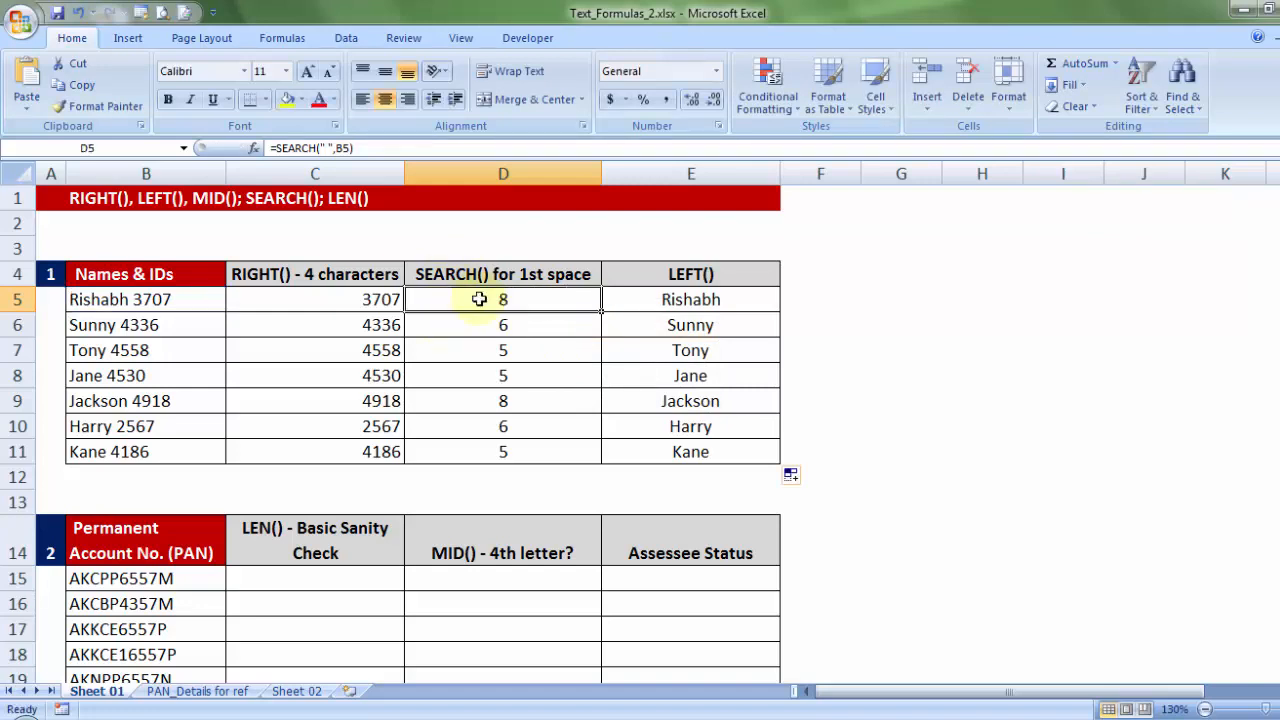
Replace the D5 reference in E5's LEFT formula with the copied SEARCH expression, making it =LEFT(B5,SEARCH(" ",B5)-1).
double_click(716, 298)
left_click(717, 296)
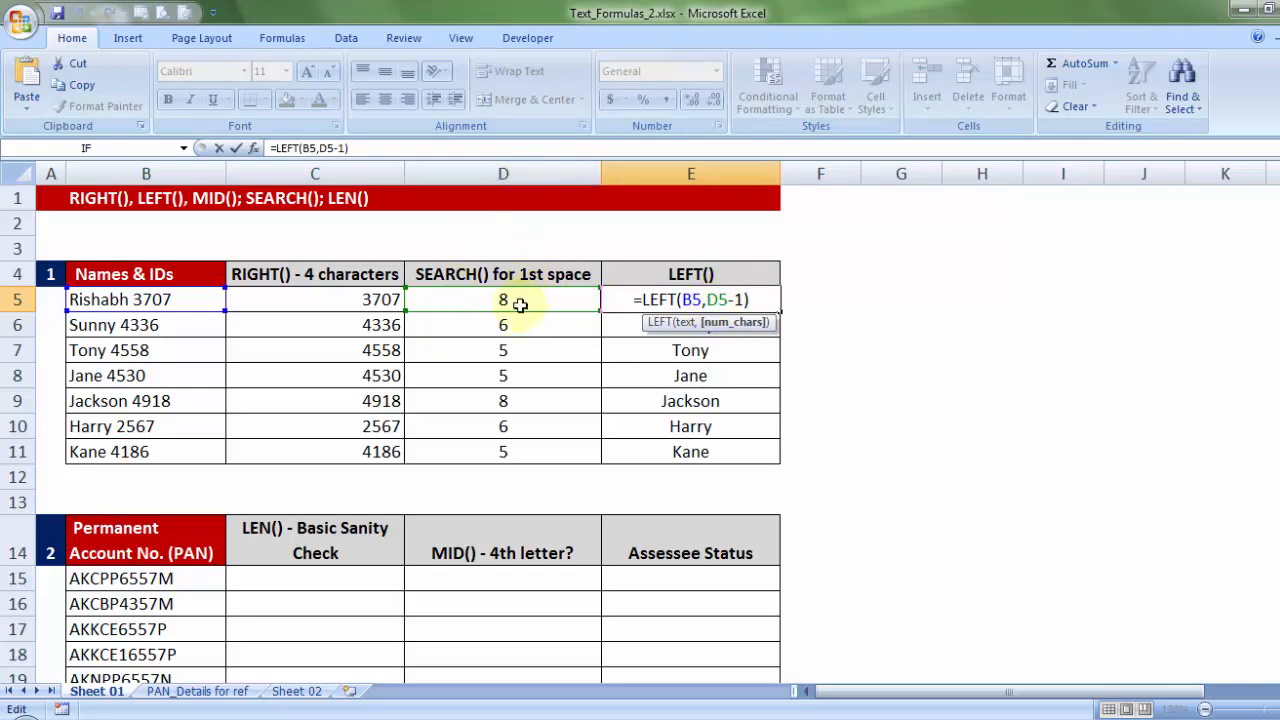
left_click_drag(707, 299, 729, 299)
key("Delete")
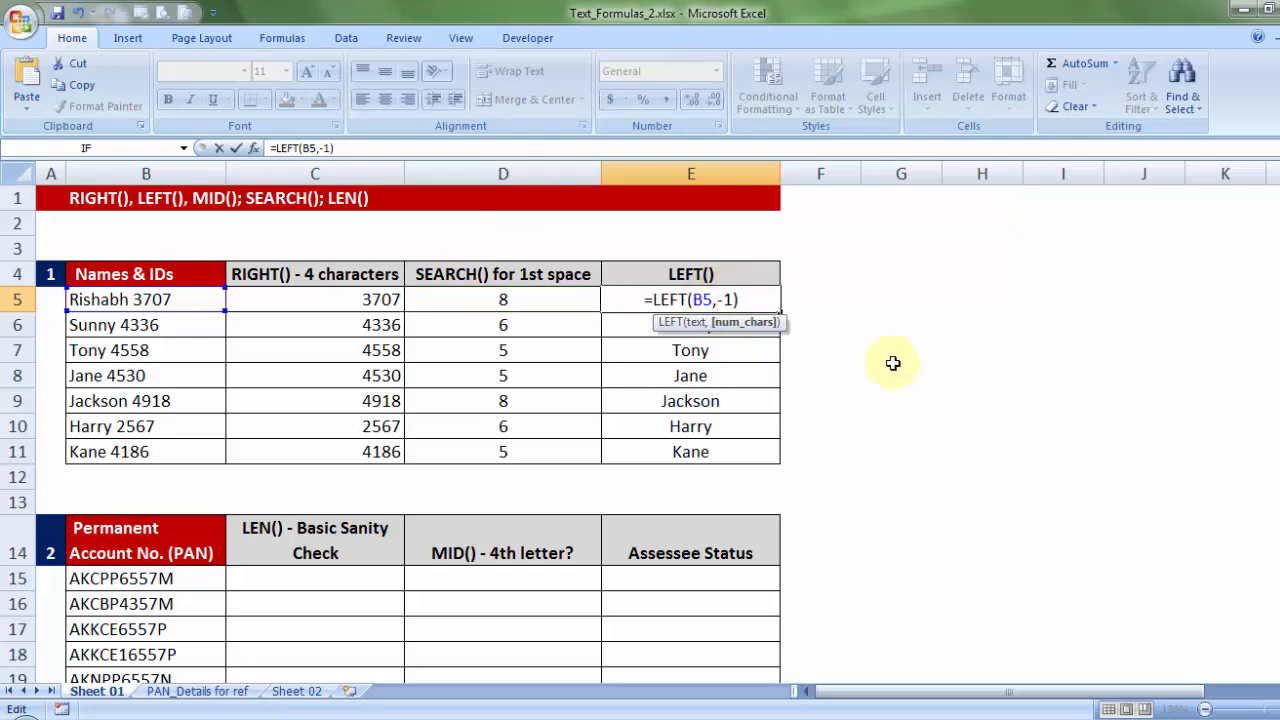
right_click(718, 299)
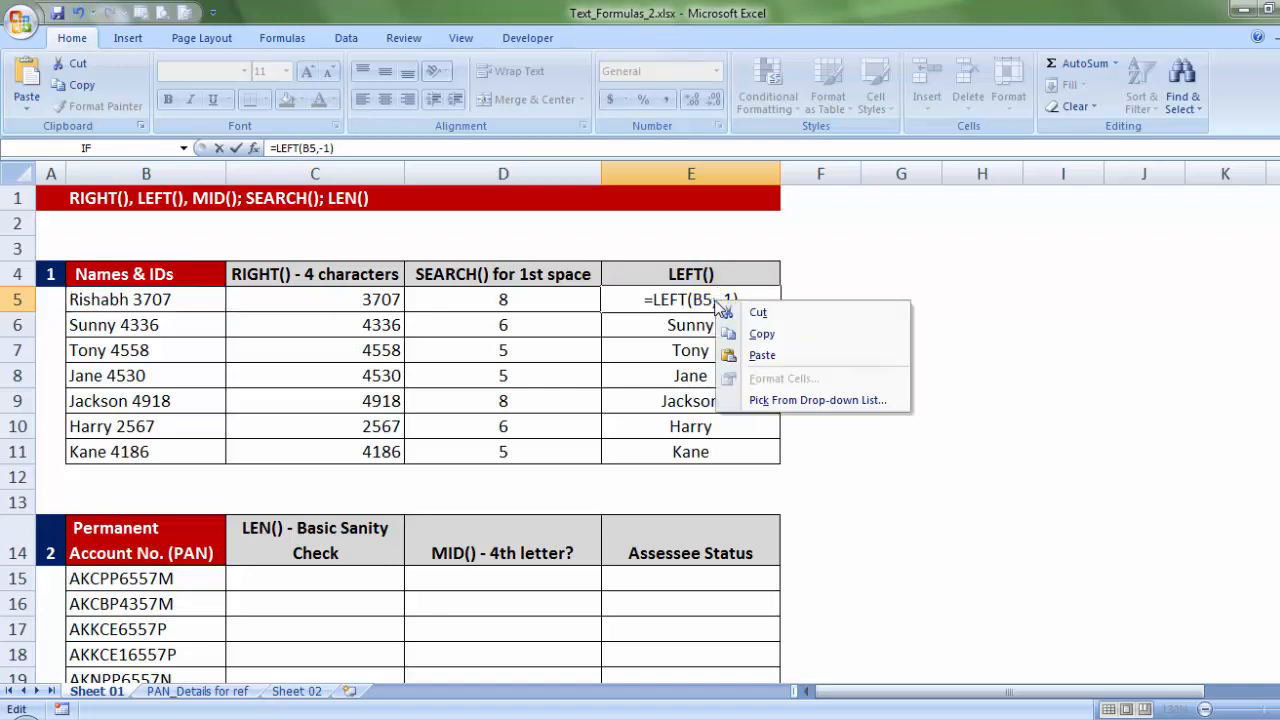
left_click(766, 354)
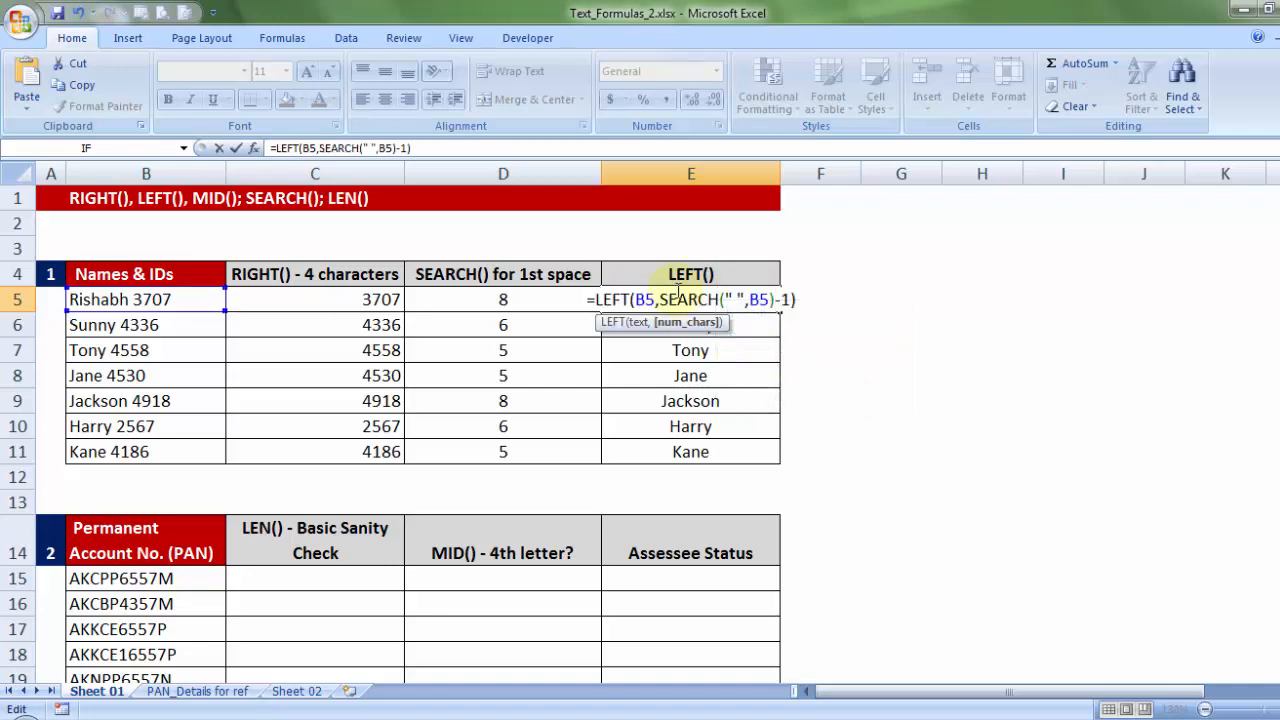
left_click_drag(660, 299, 777, 299)
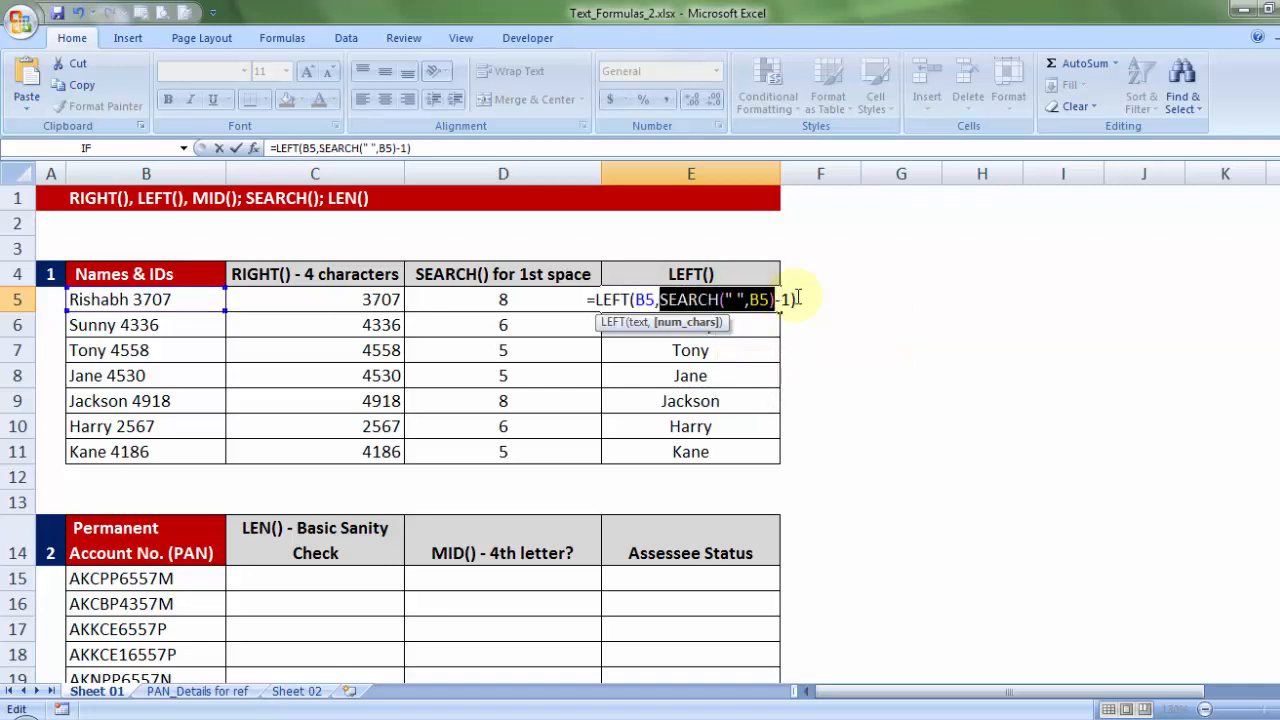
key("Return")
Fill the nested LEFT formula from E5 through E11 and clear the SEARCH helper formulas in D5:D11.
left_click(766, 300)
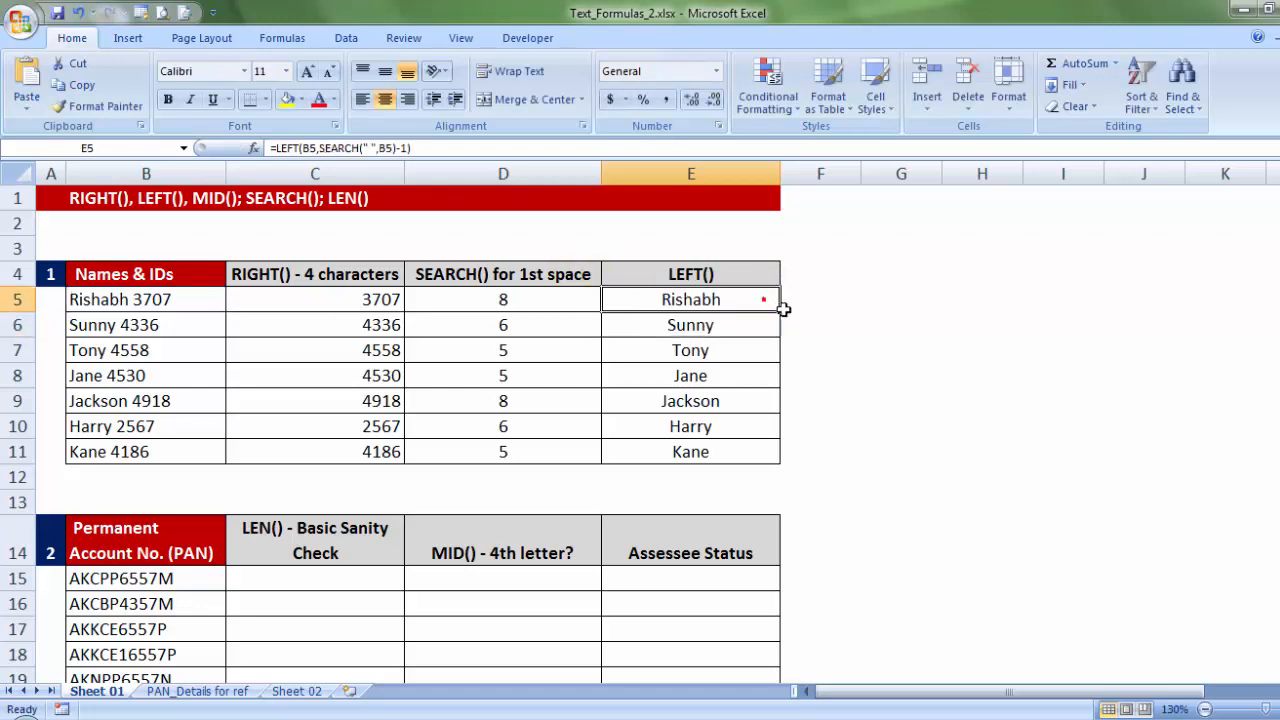
left_click_drag(778, 317, 766, 466)
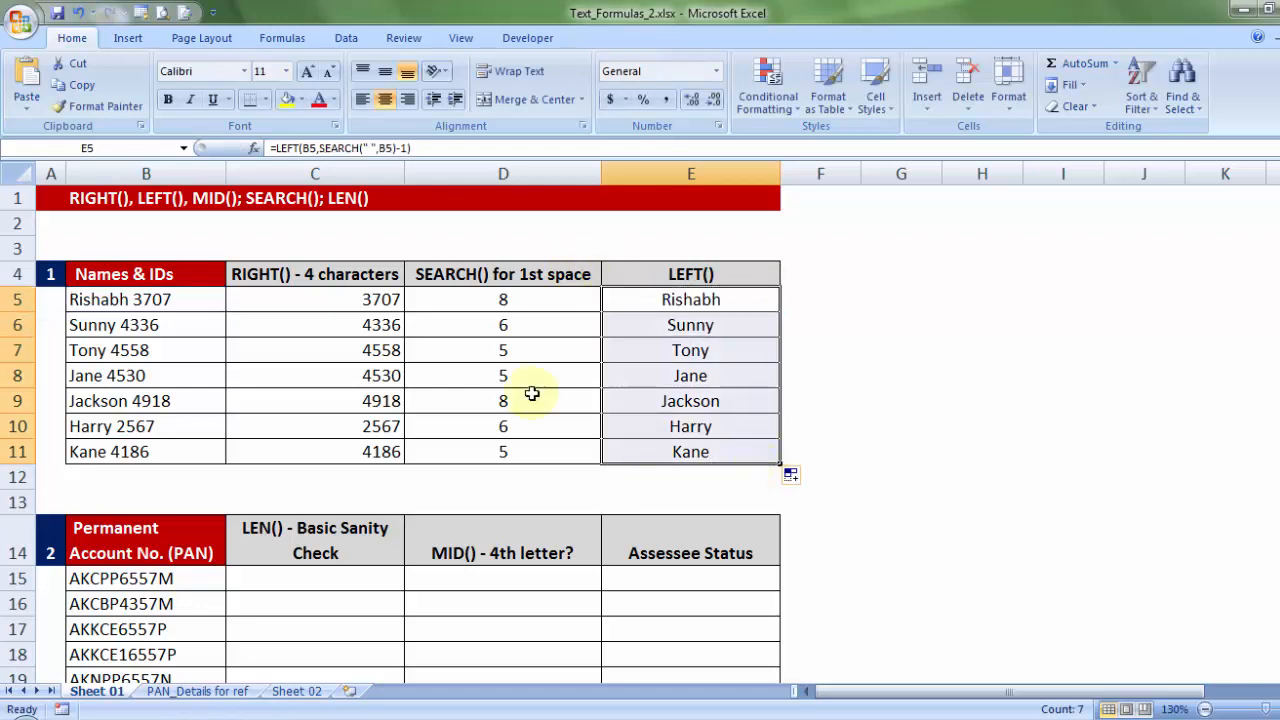
left_click_drag(505, 300, 498, 451)
key("Delete")
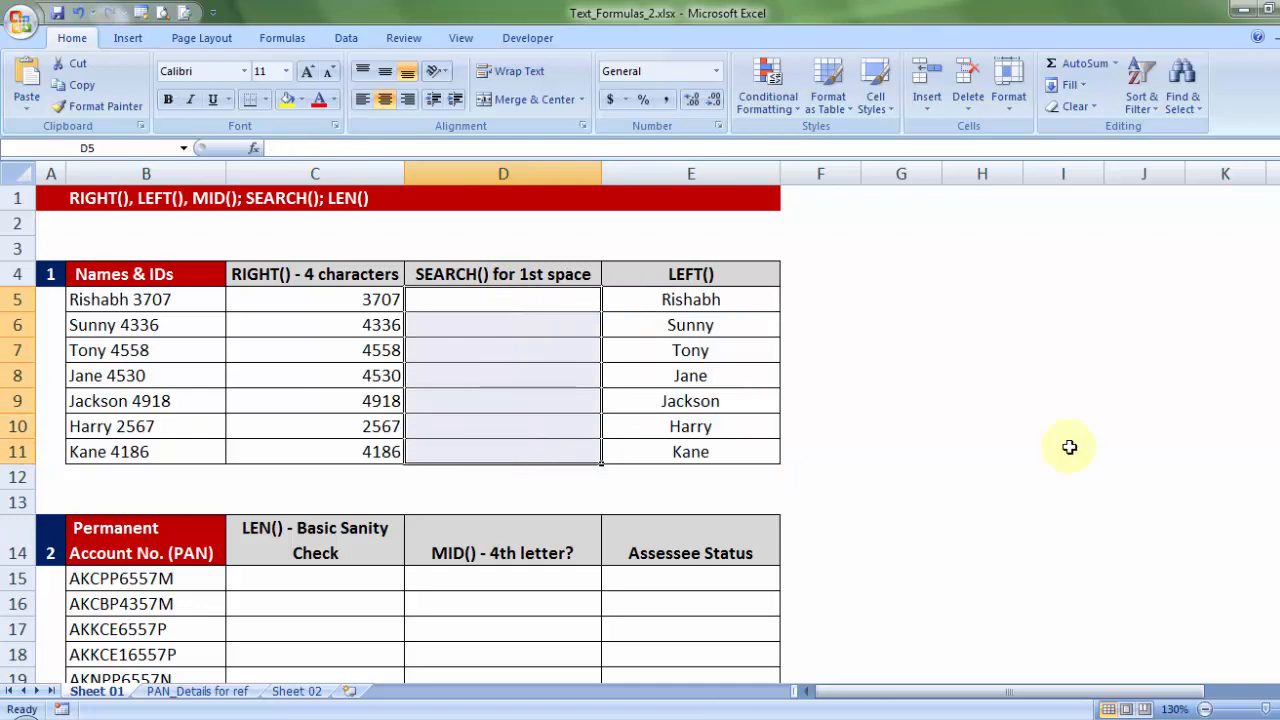
left_click(712, 298)
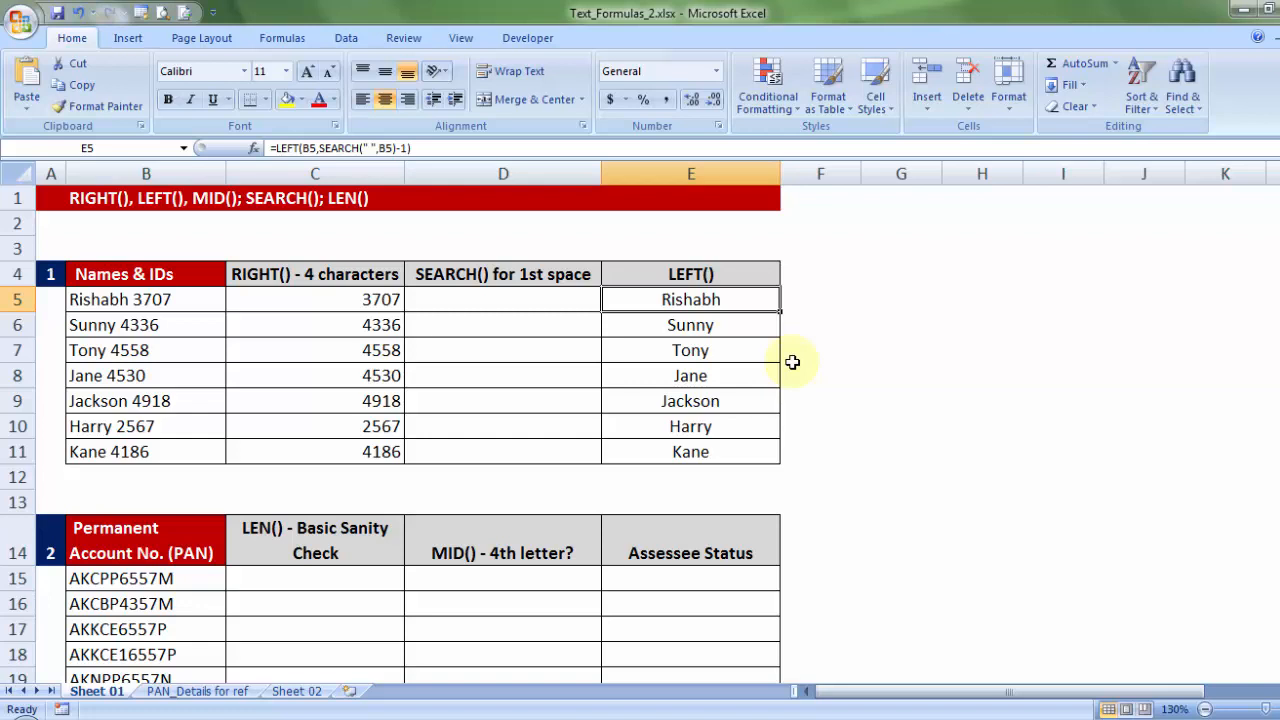
left_click(515, 301)
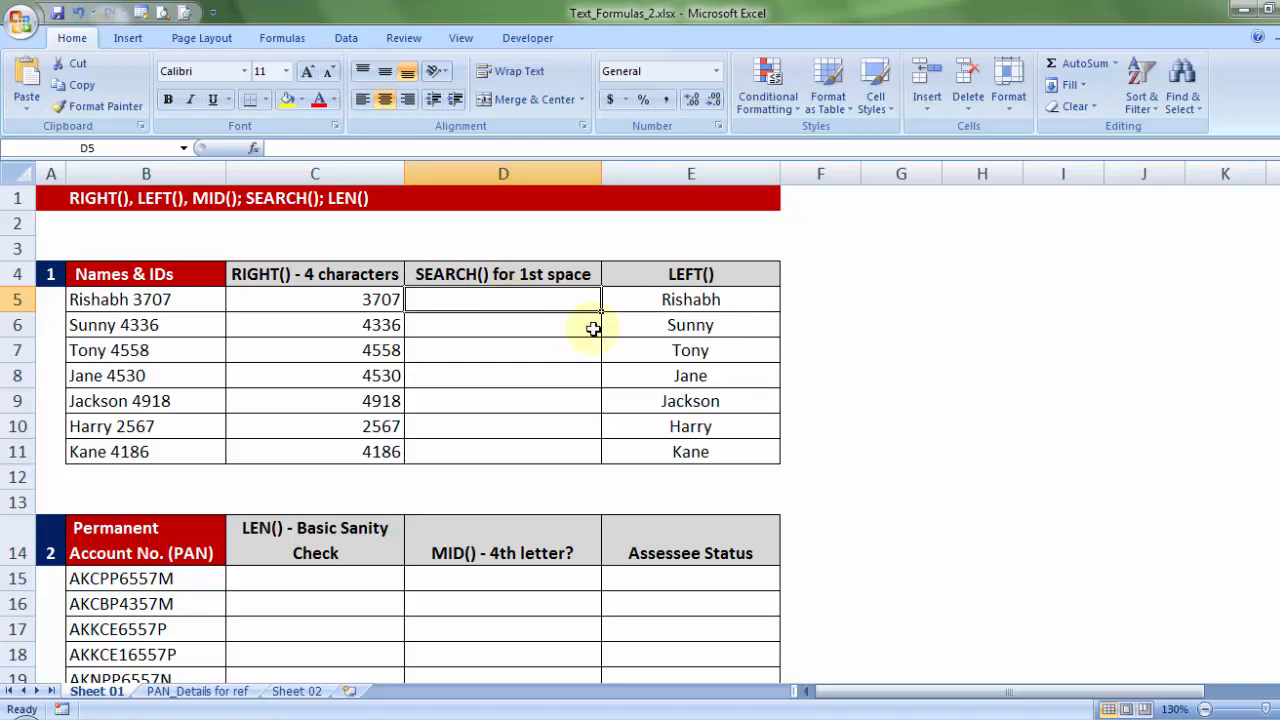
left_click(575, 372)
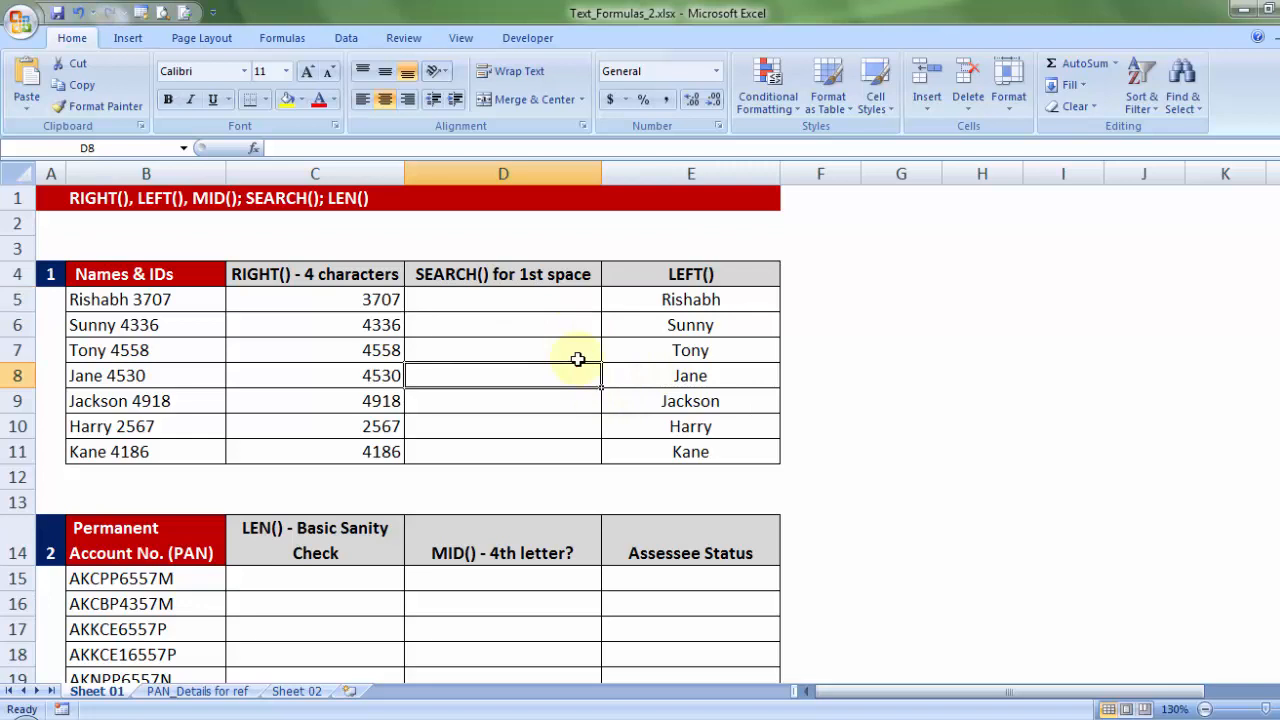
Examine the PAN entries in B15:B20, focusing on the fourth character of the entry in B15.
scroll(580, 350, "down", 3)
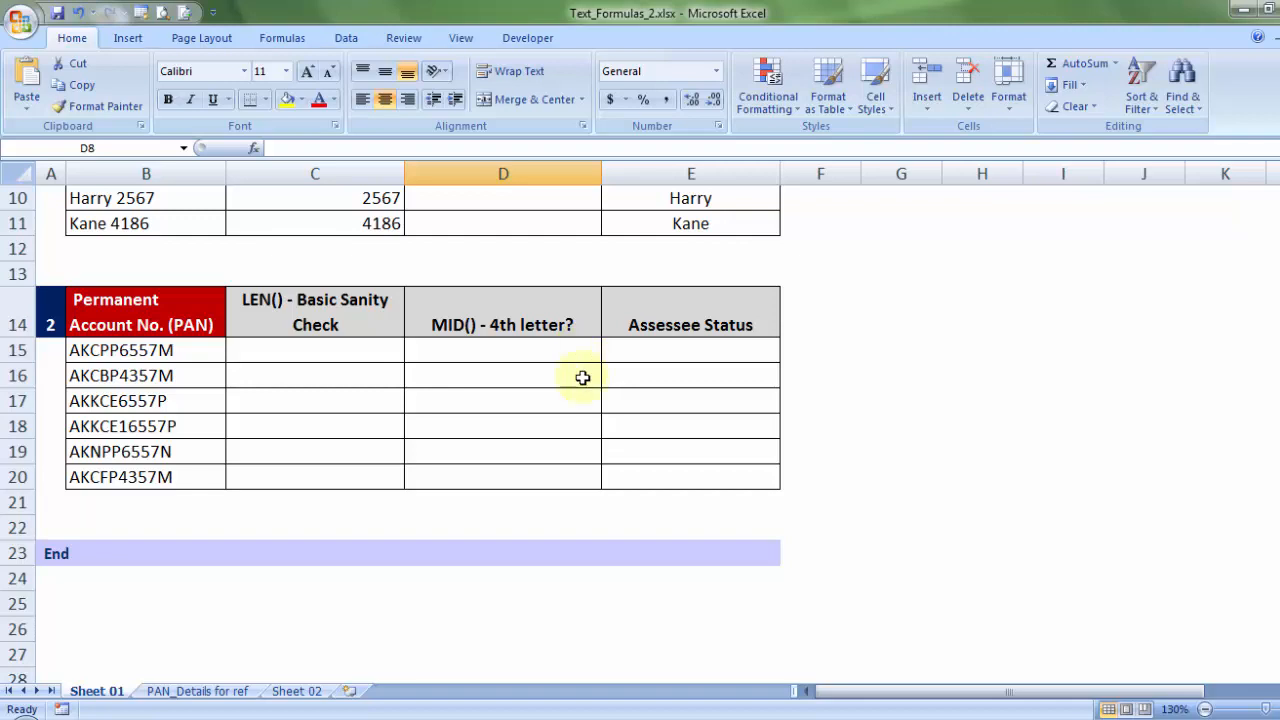
left_click(193, 355)
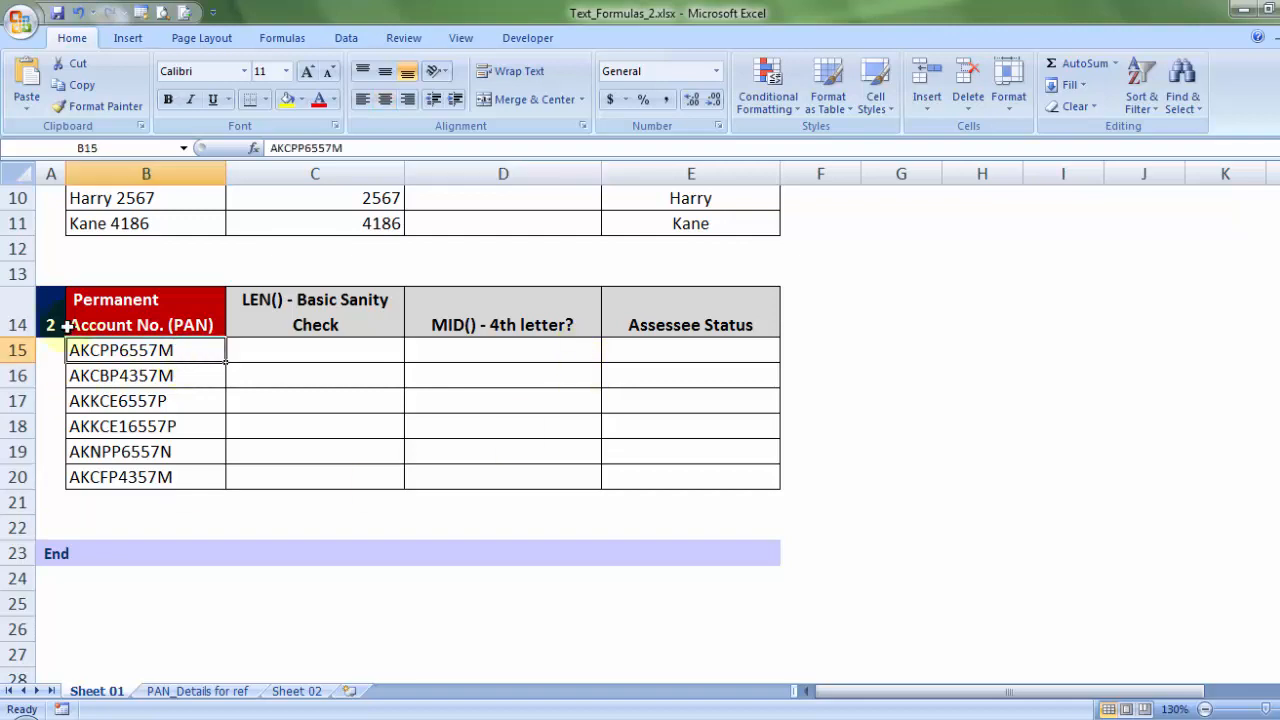
left_click(189, 351)
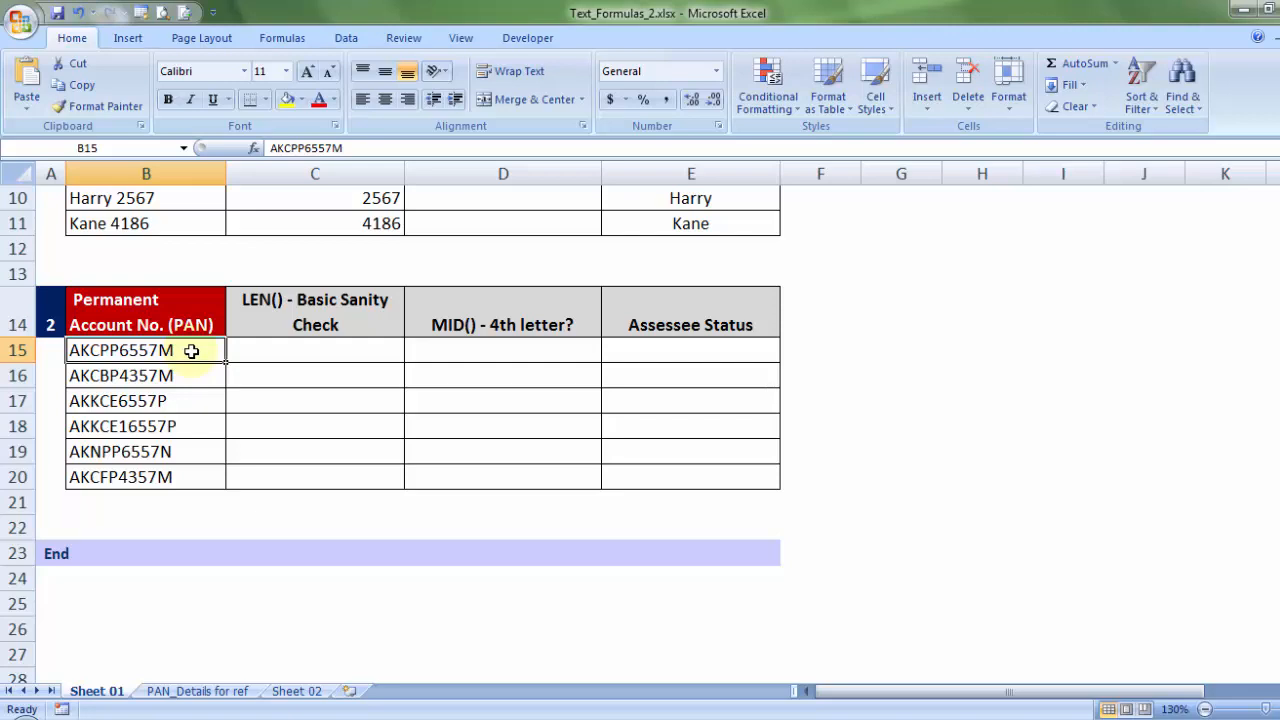
left_click_drag(188, 350, 174, 478)
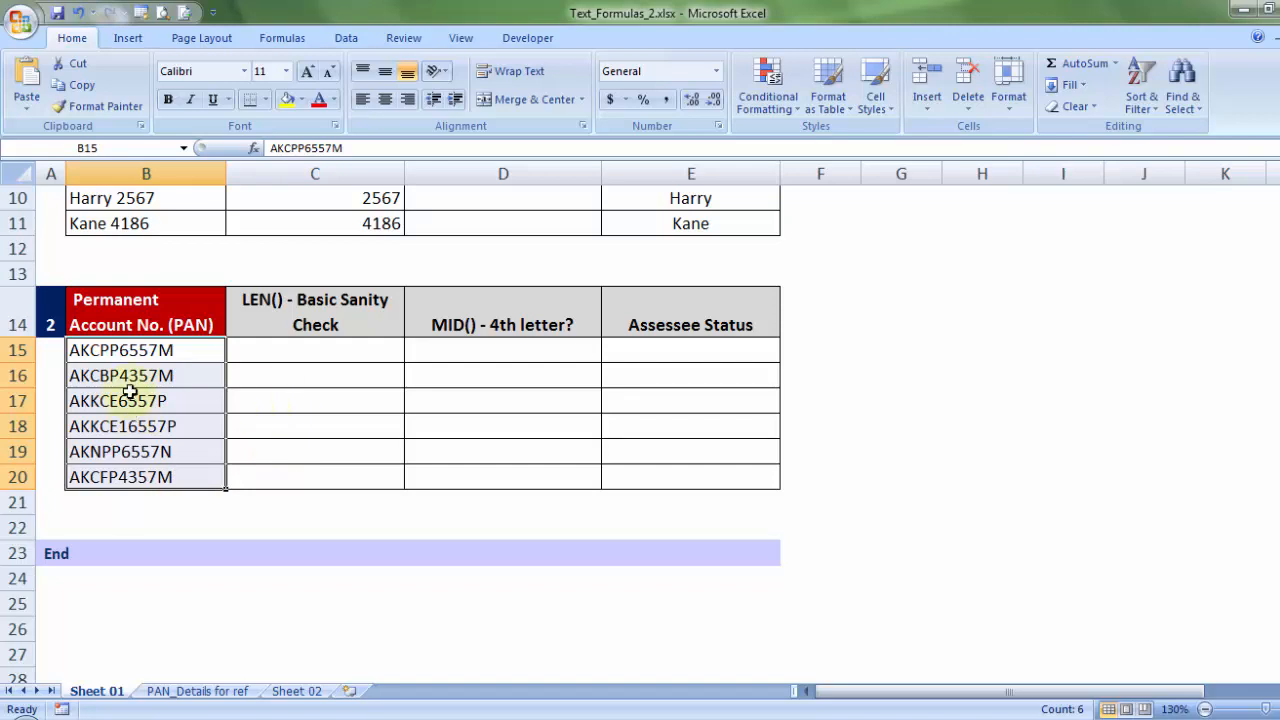
double_click(104, 352)
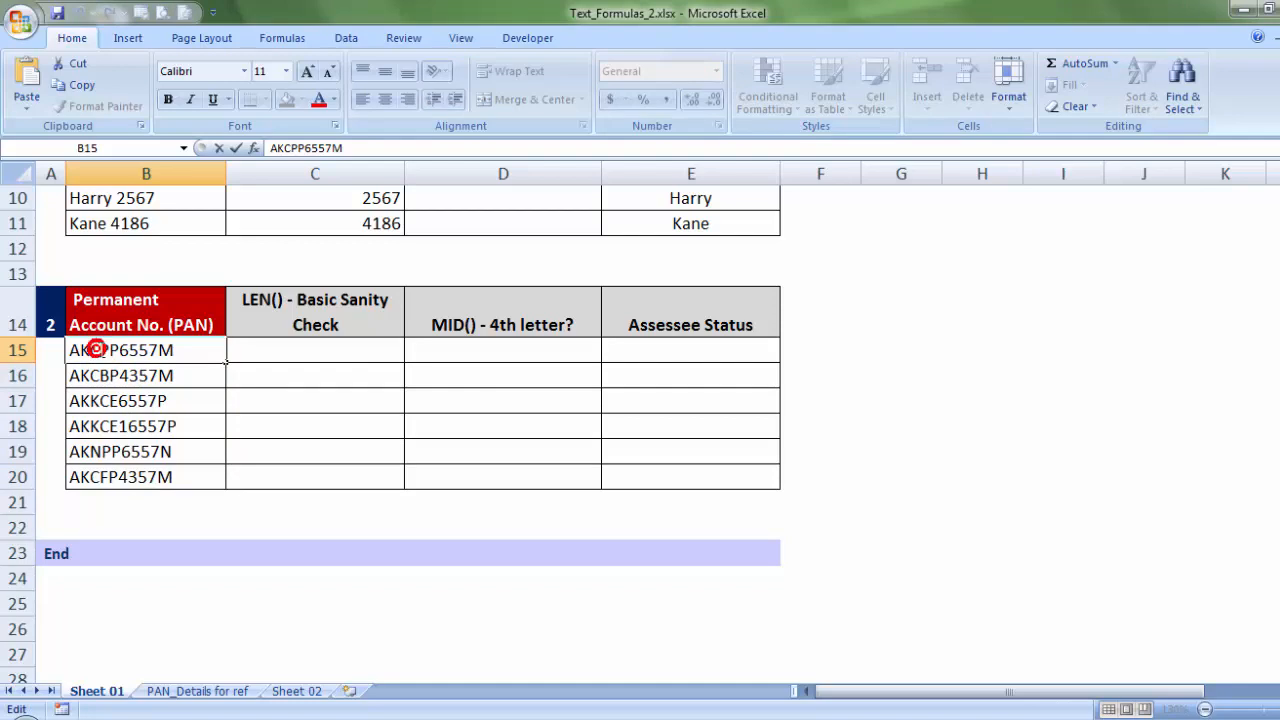
left_click_drag(104, 351, 109, 351)
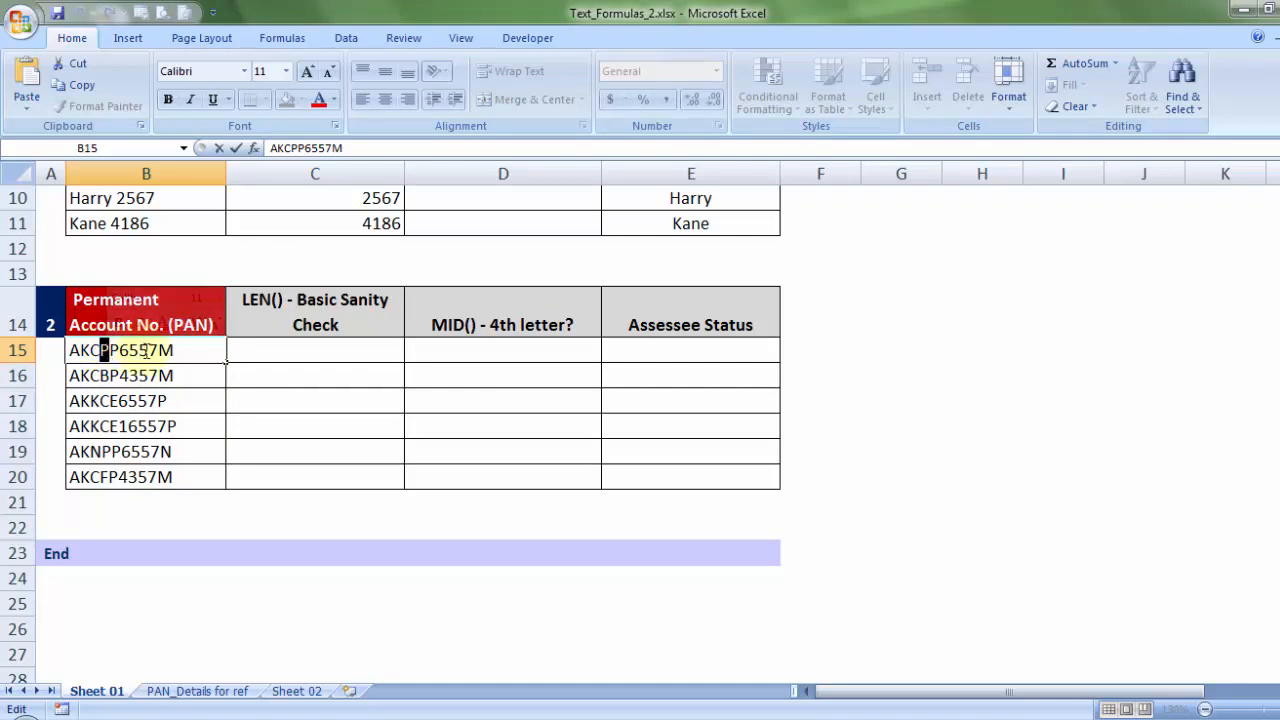
left_click(124, 400)
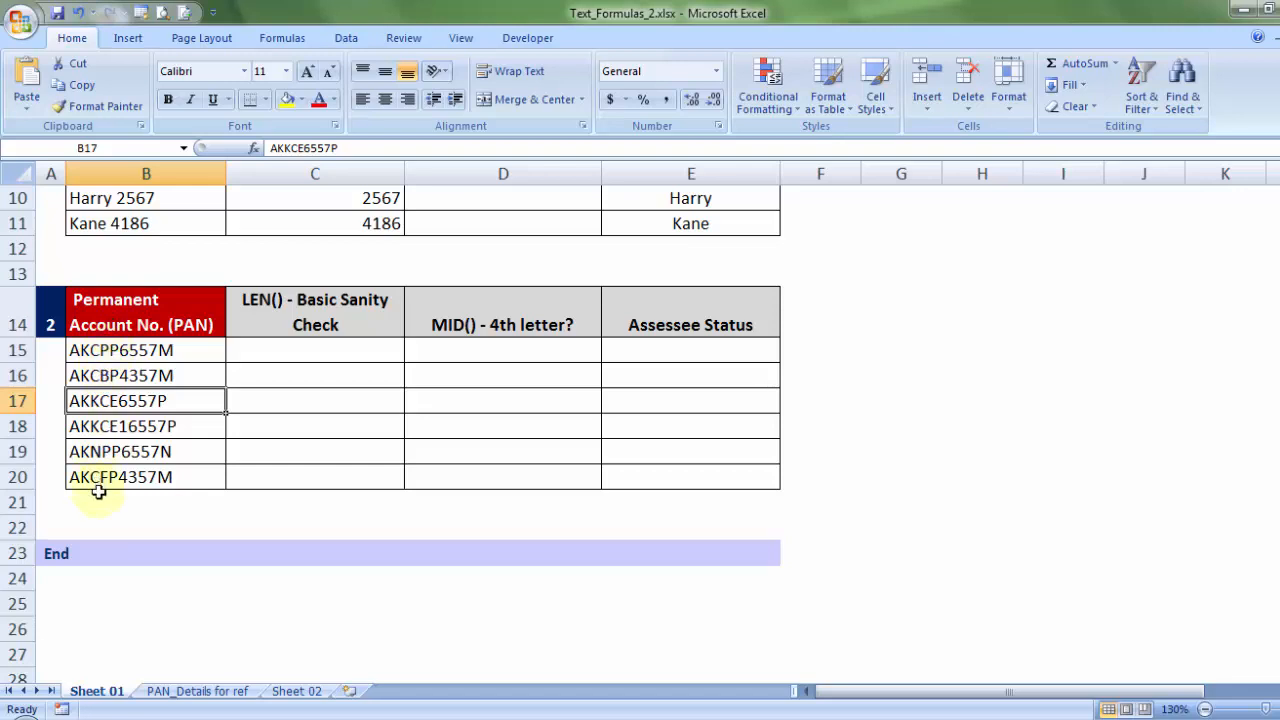
double_click(100, 352)
left_click_drag(98, 351, 110, 351)
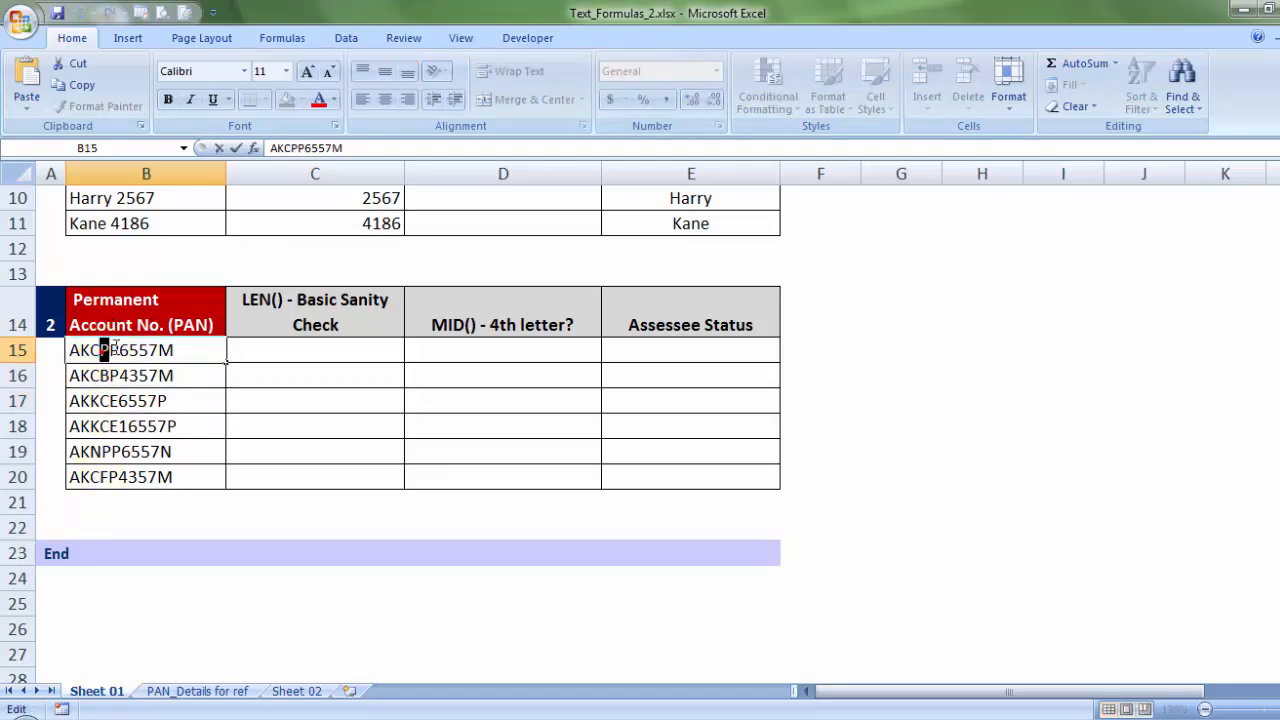
left_click(212, 418)
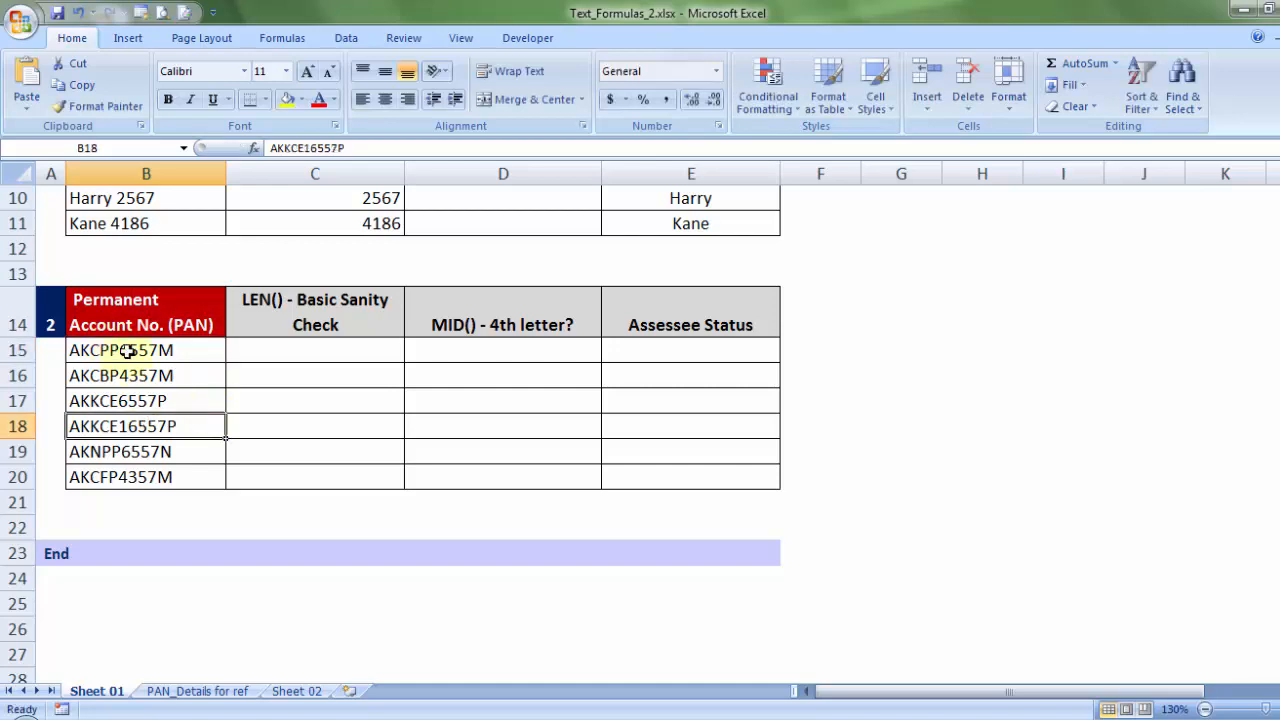
Examine the fourth-character status codes and their meanings in B15:C24 on the PAN_Details for ref sheet.
left_click(190, 691)
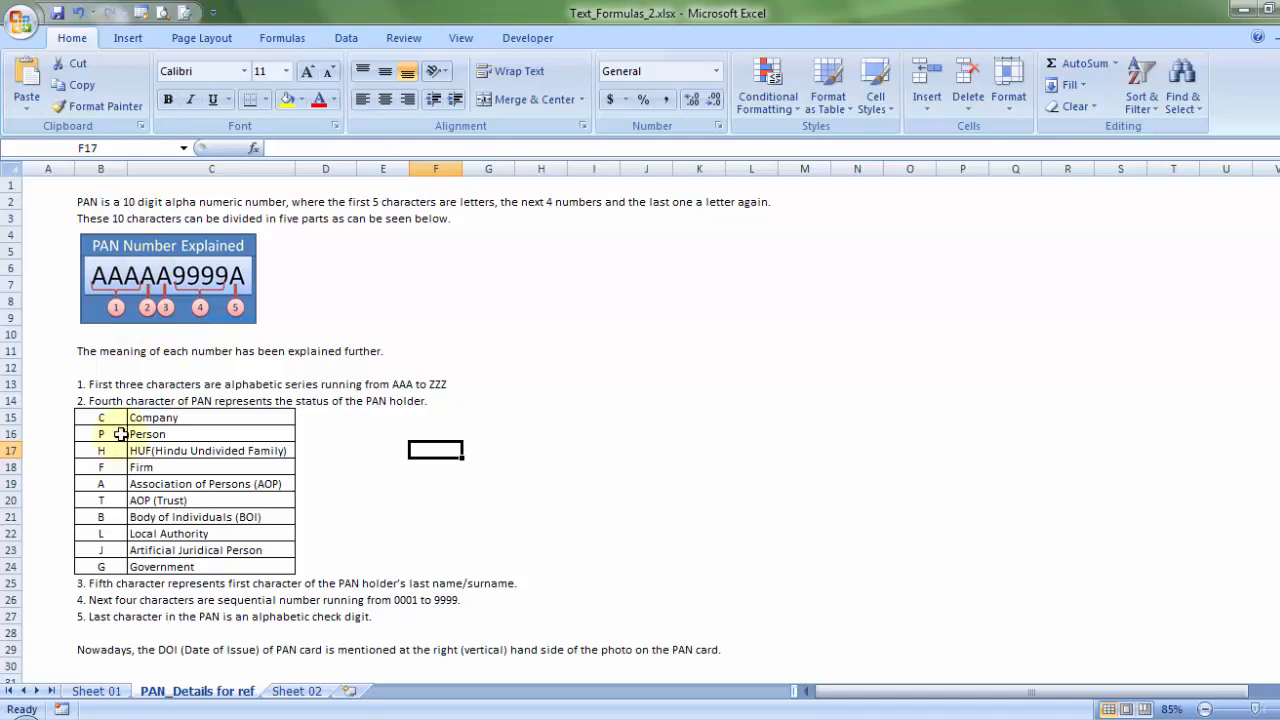
left_click_drag(108, 433, 140, 435)
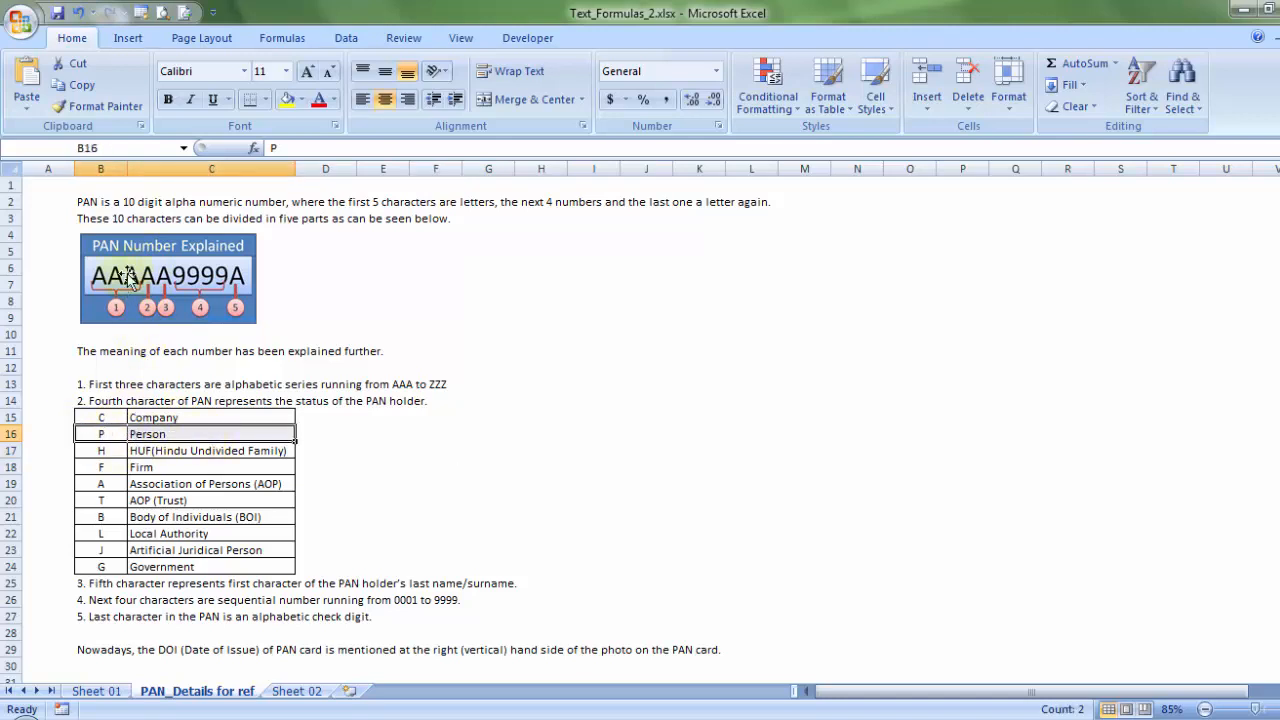
left_click_drag(105, 417, 160, 418)
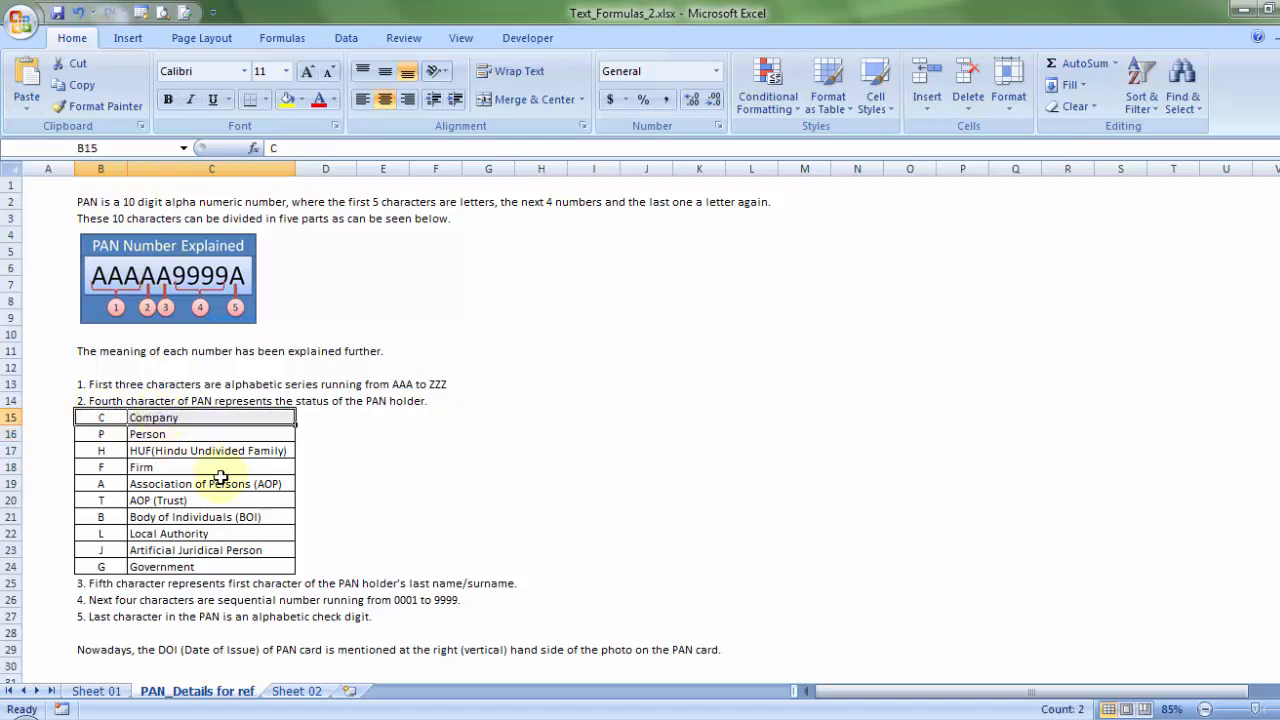
left_click(106, 415)
left_click_drag(106, 415, 110, 566)
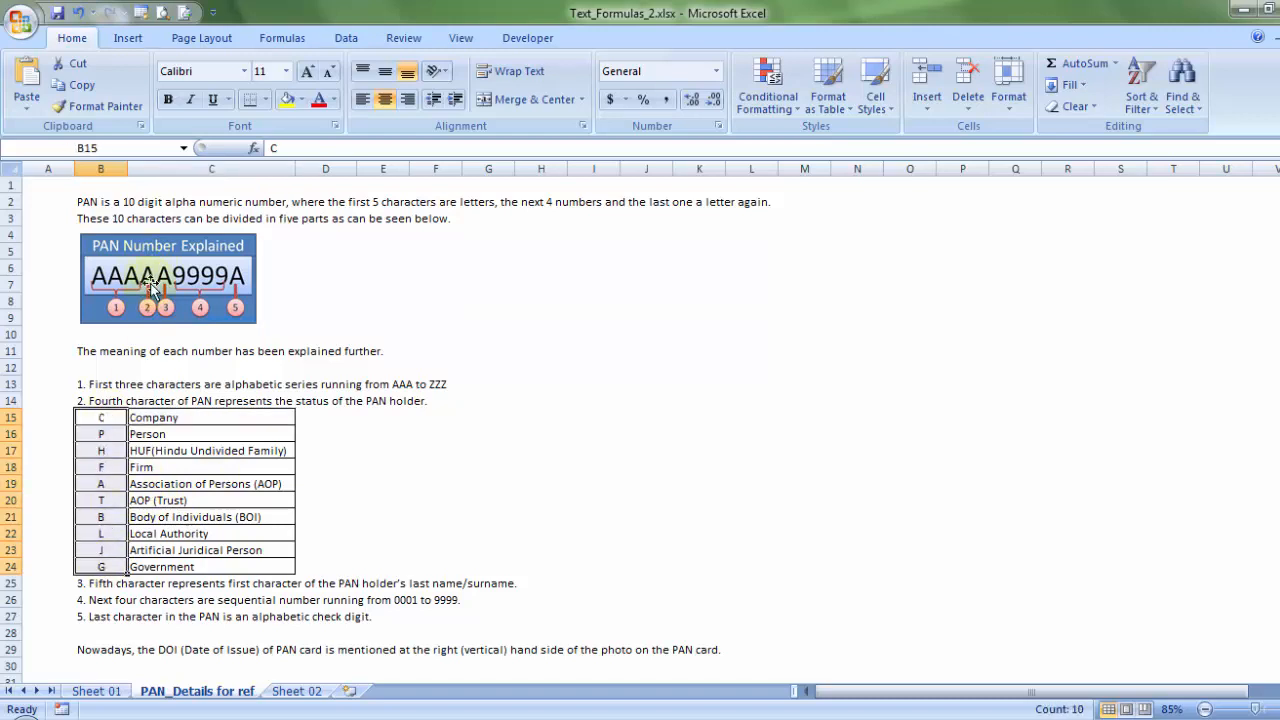
left_click_drag(174, 420, 165, 566)
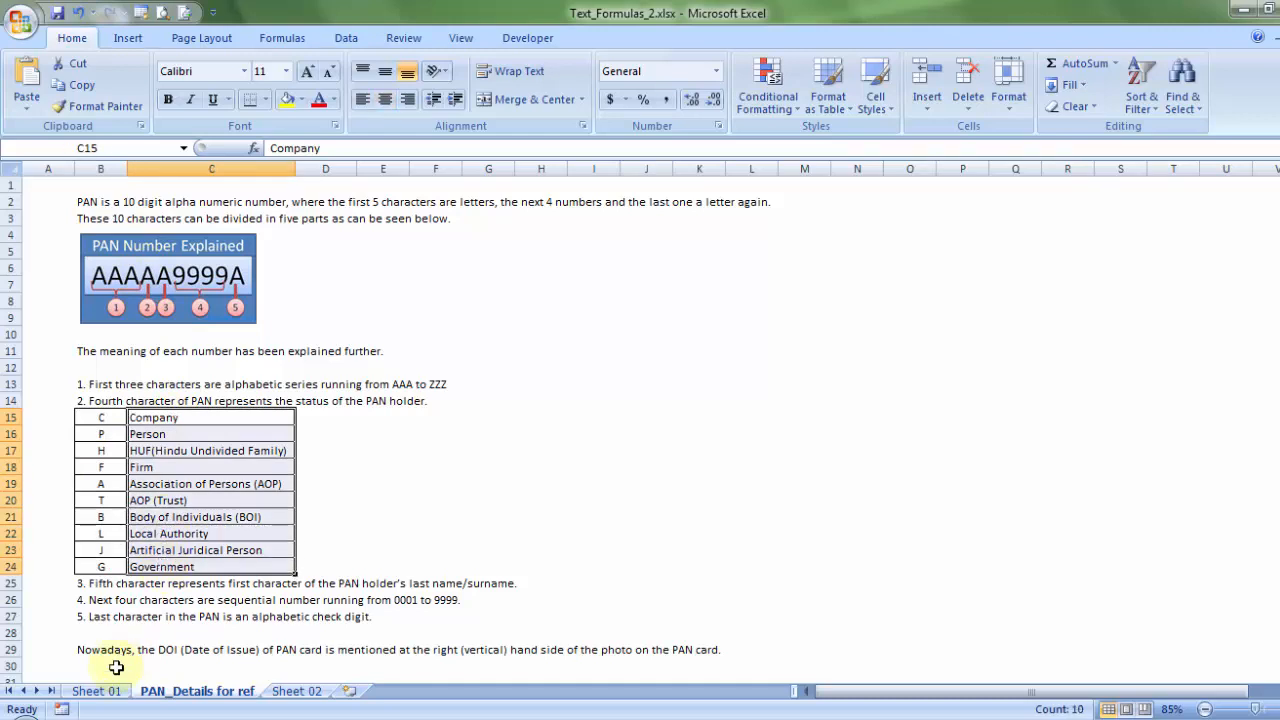
On Sheet 01, enter =LEN(B15) in C15 and fill the formula down through C20.
left_click(96, 691)
left_click(271, 351)
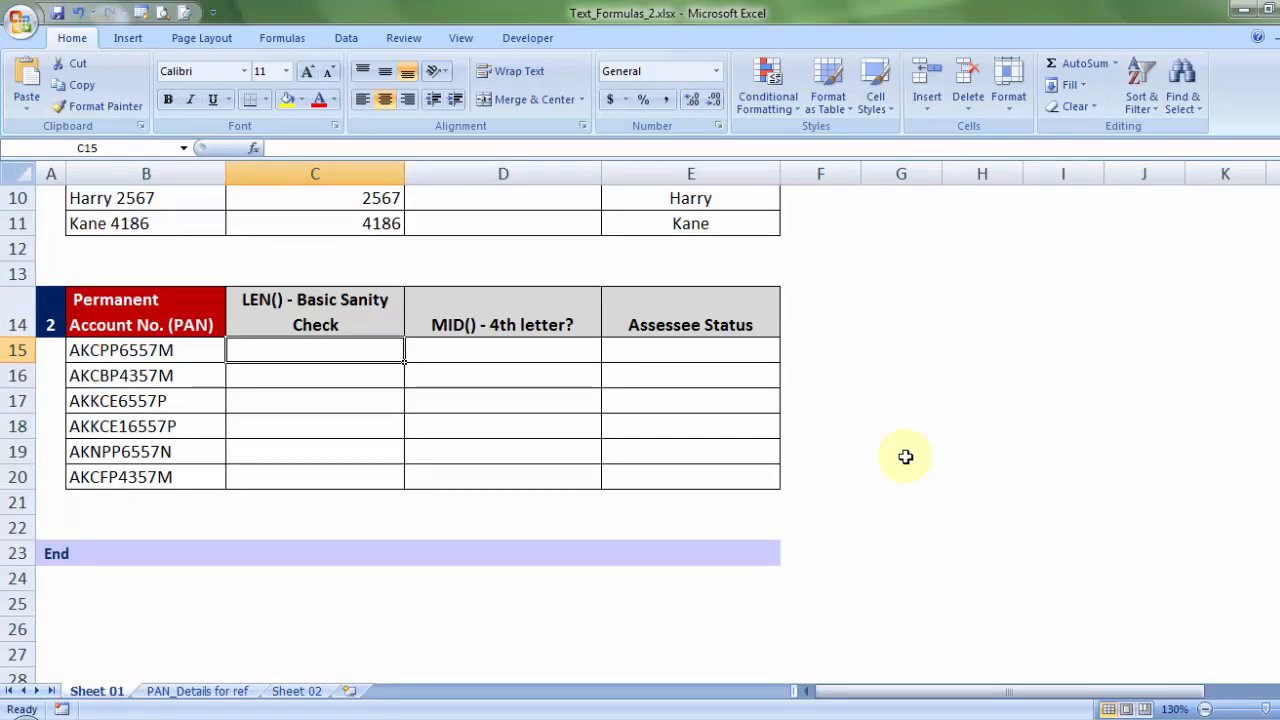
type("=len")
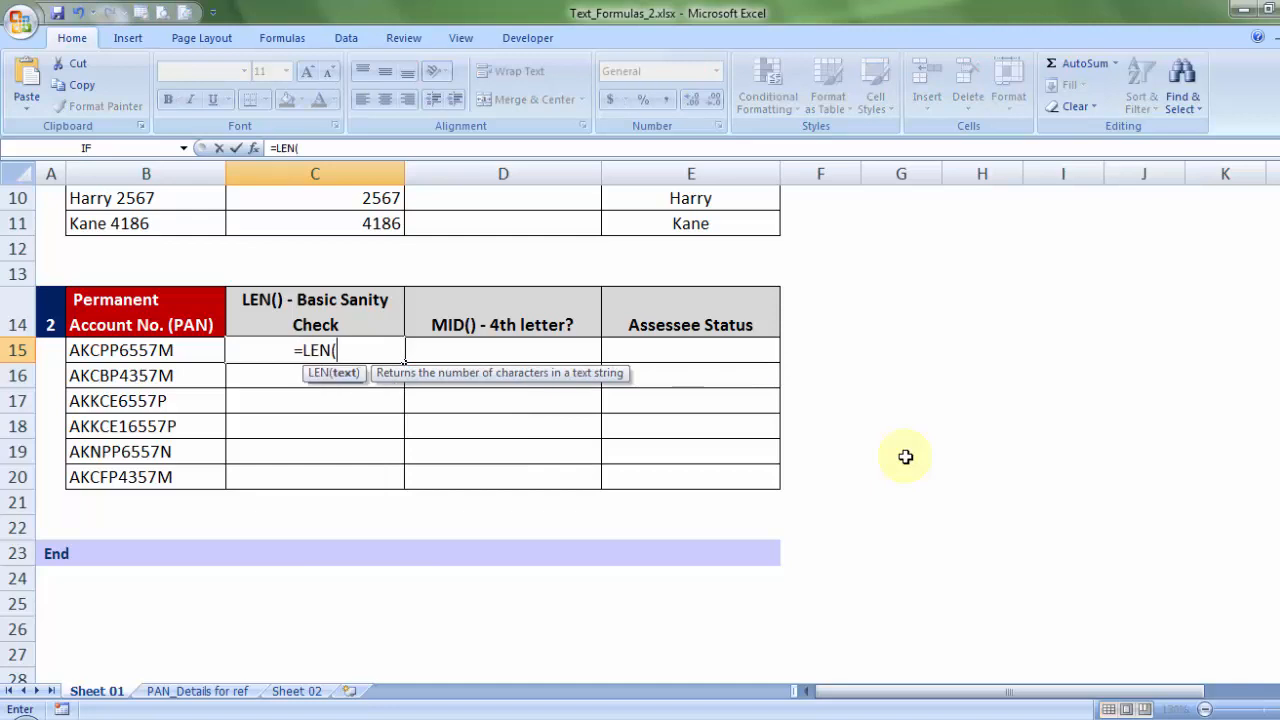
key("Tab")
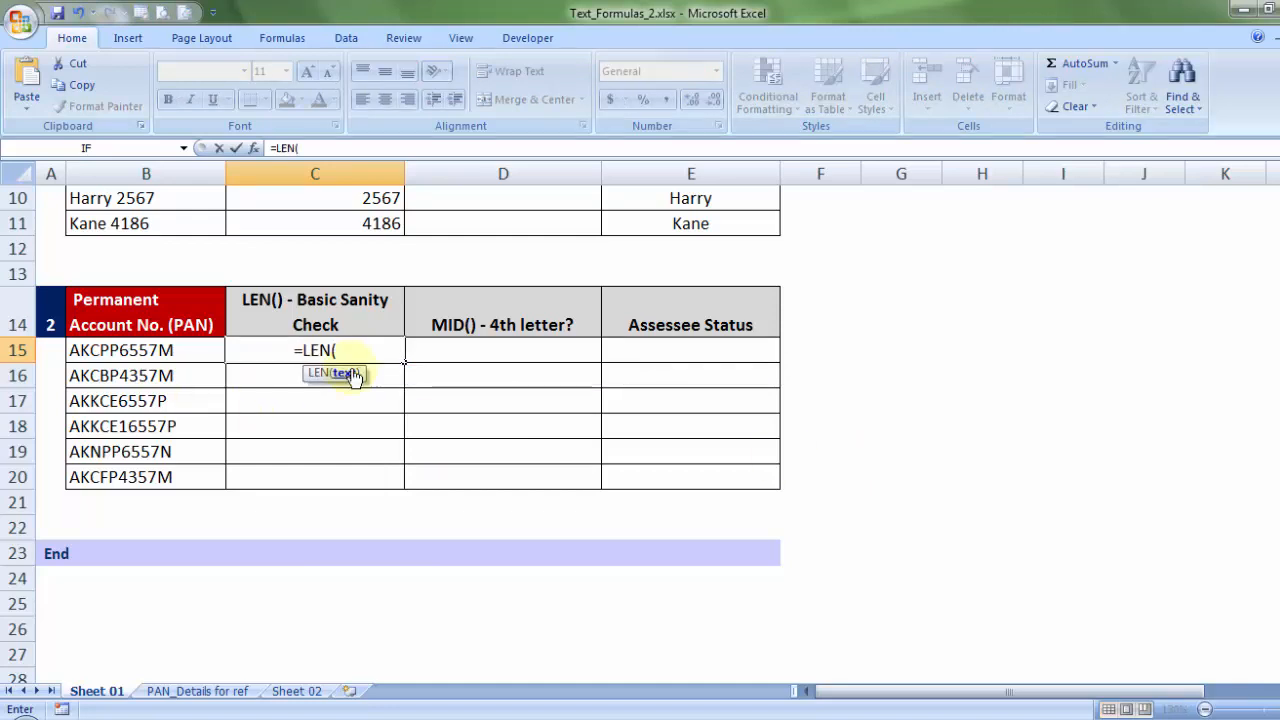
left_click(163, 350)
type(")")
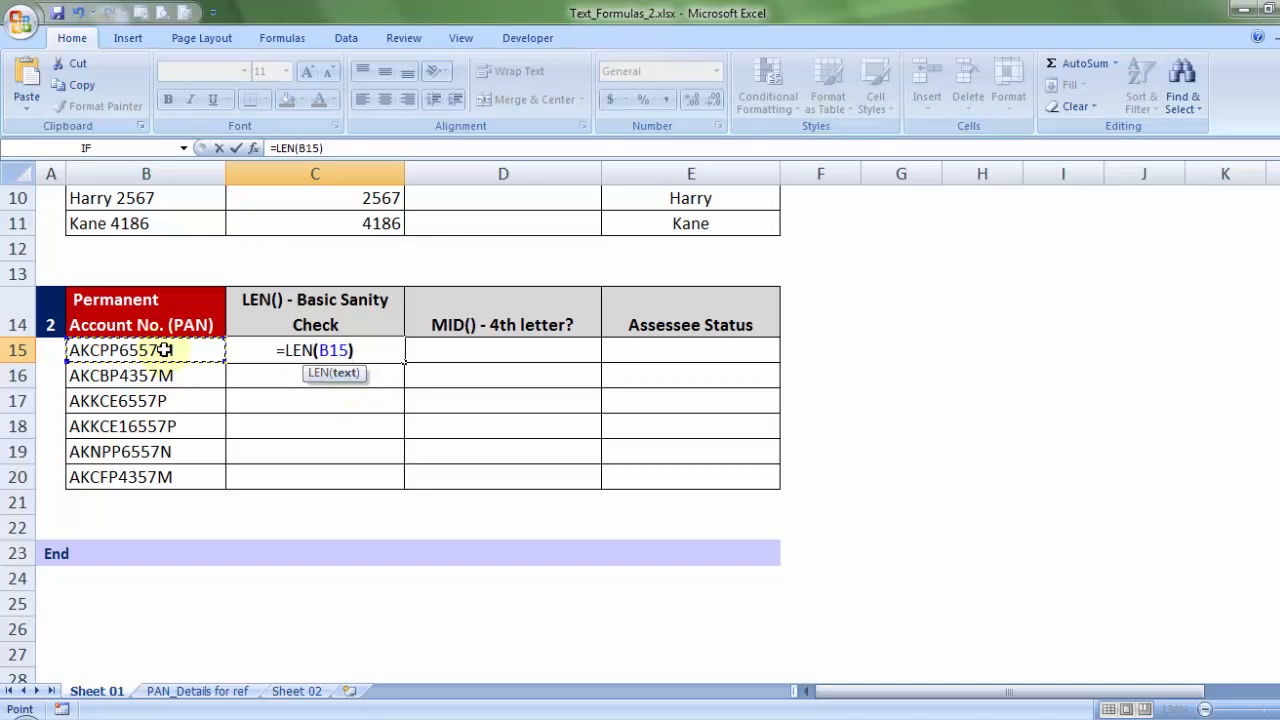
key("Return")
left_click(360, 353)
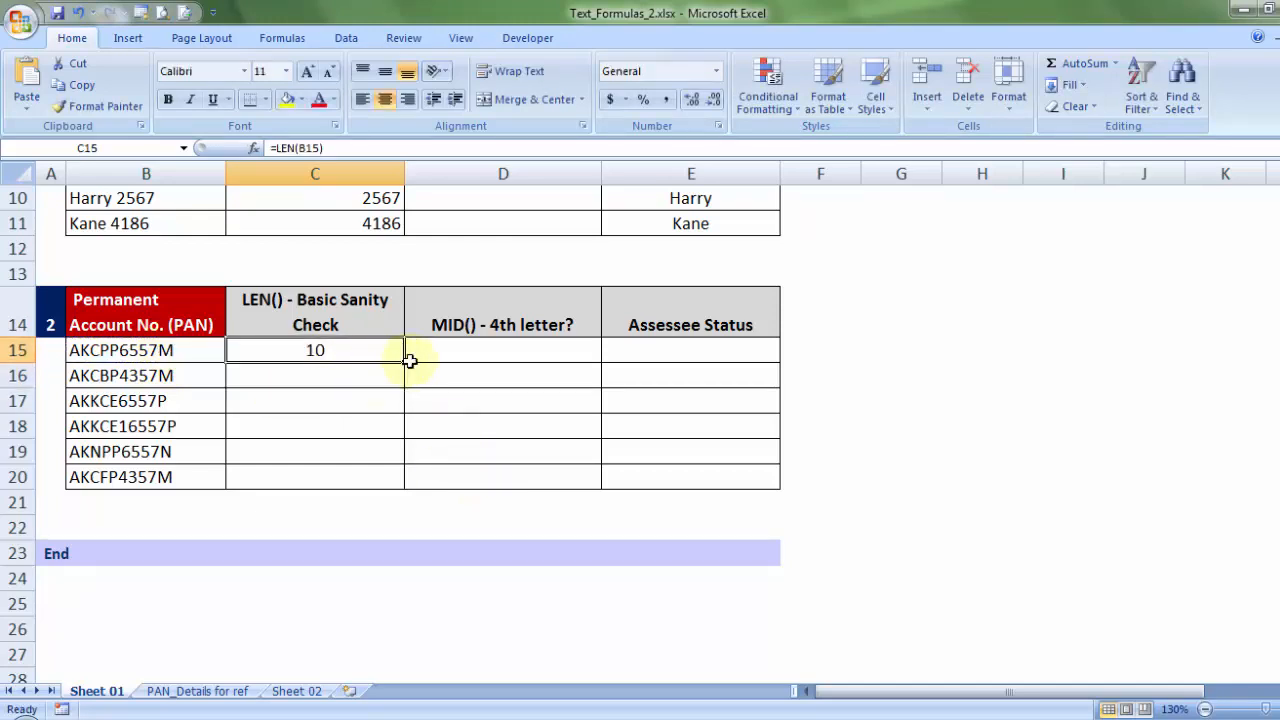
double_click(404, 362)
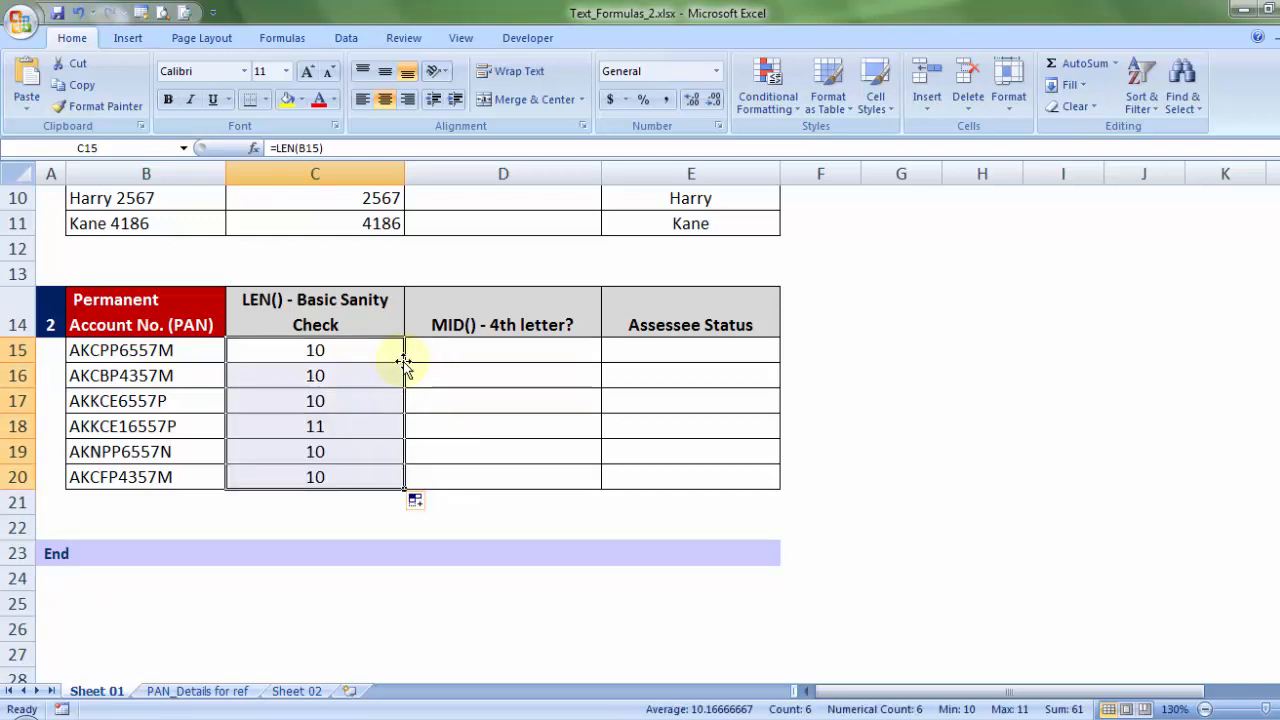
Highlight the PAN and its character count in B18:C18 with a yellow fill.
left_click(320, 424)
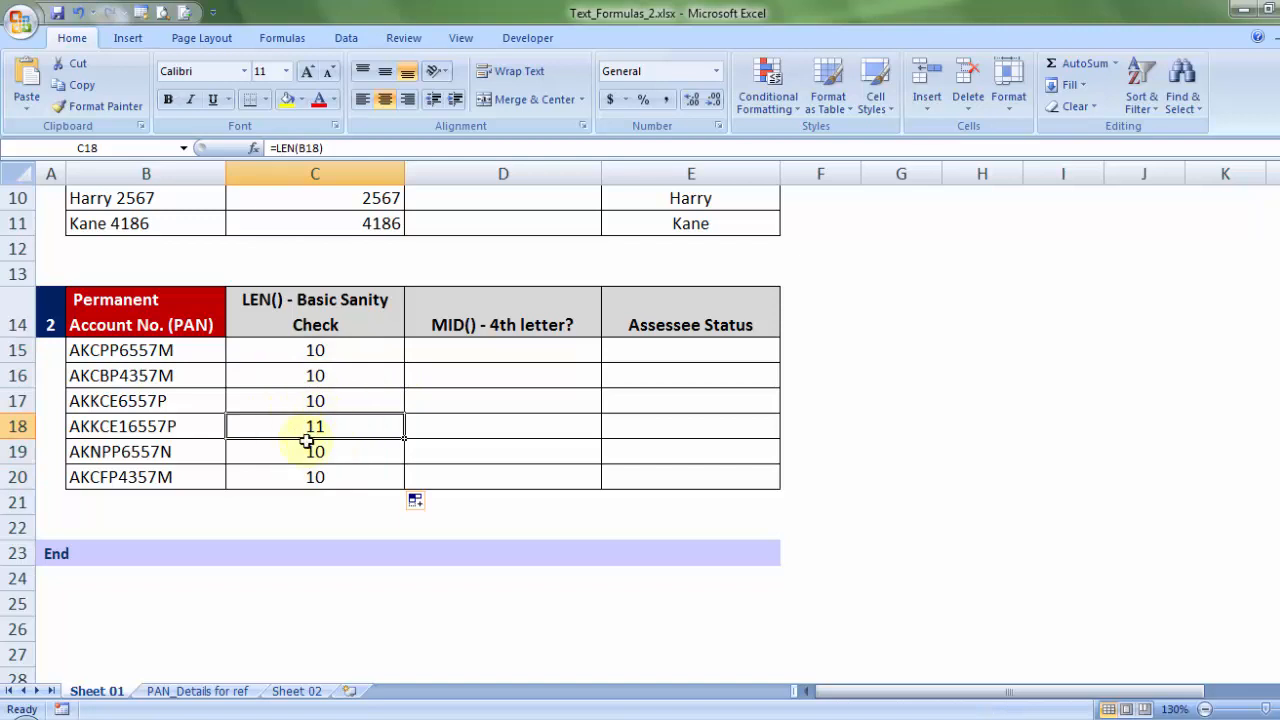
left_click(185, 427)
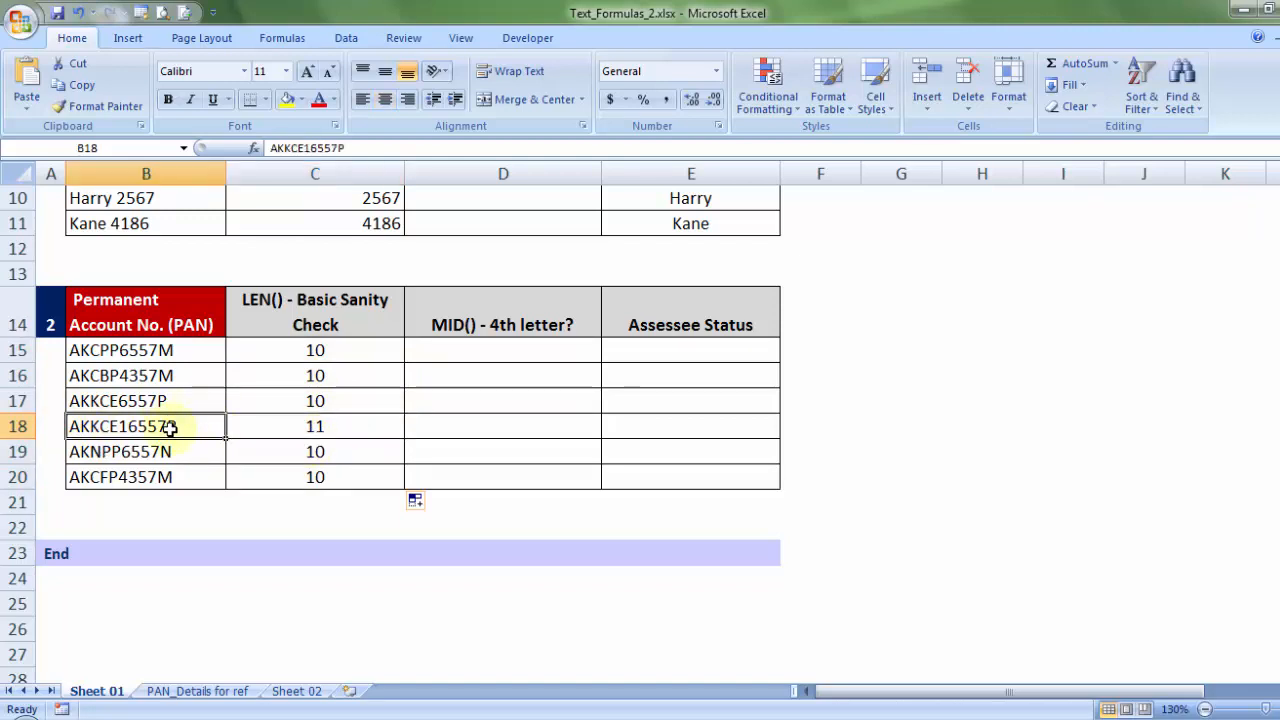
left_click_drag(184, 429, 275, 426)
left_click(287, 100)
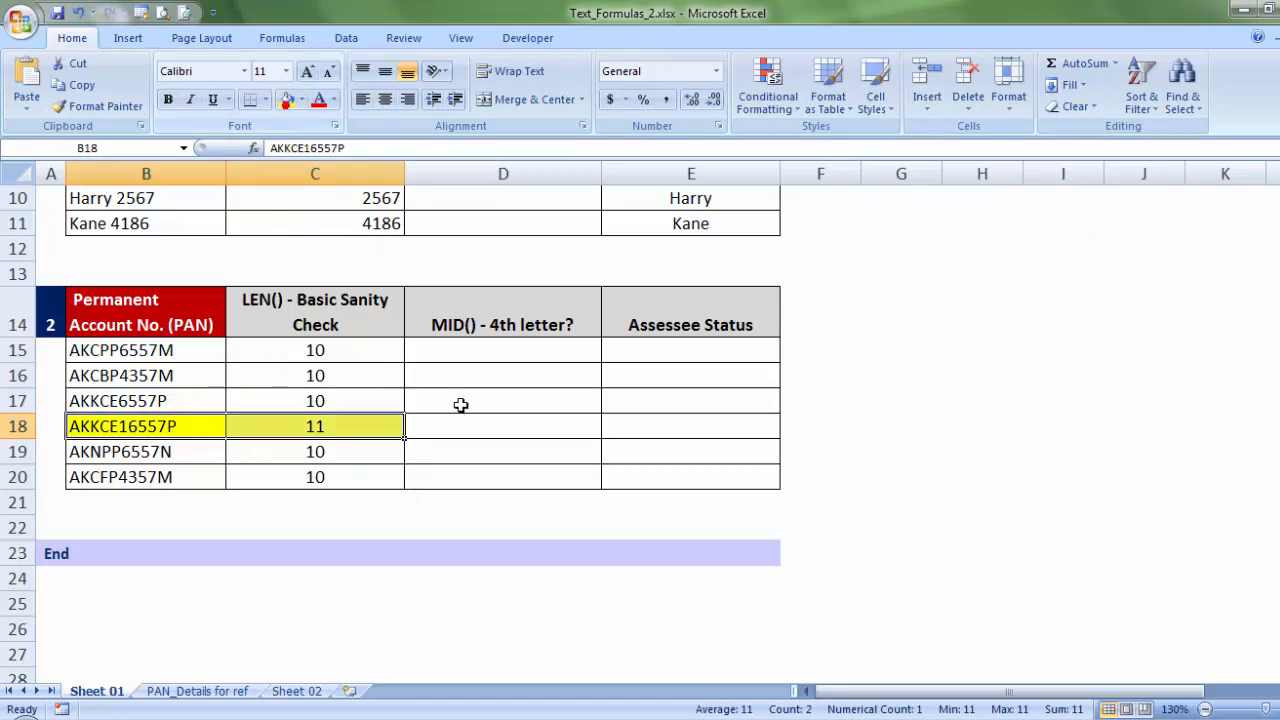
left_click(483, 431)
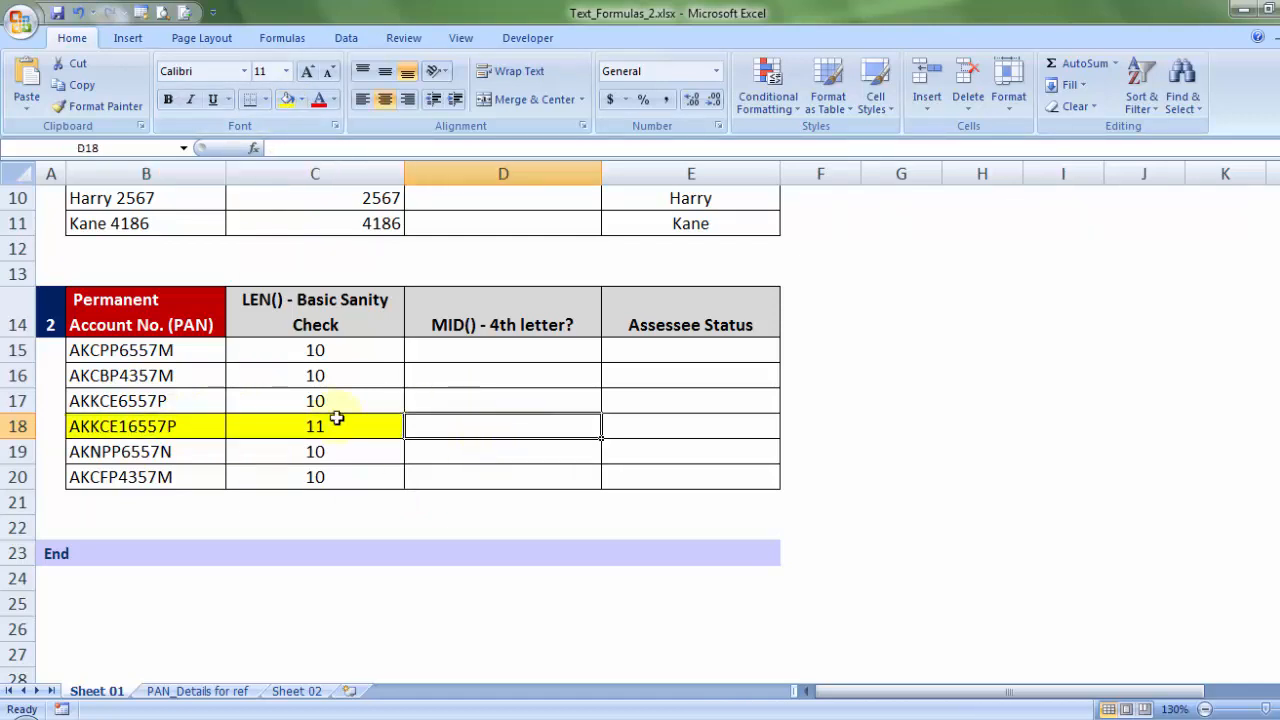
left_click(479, 340)
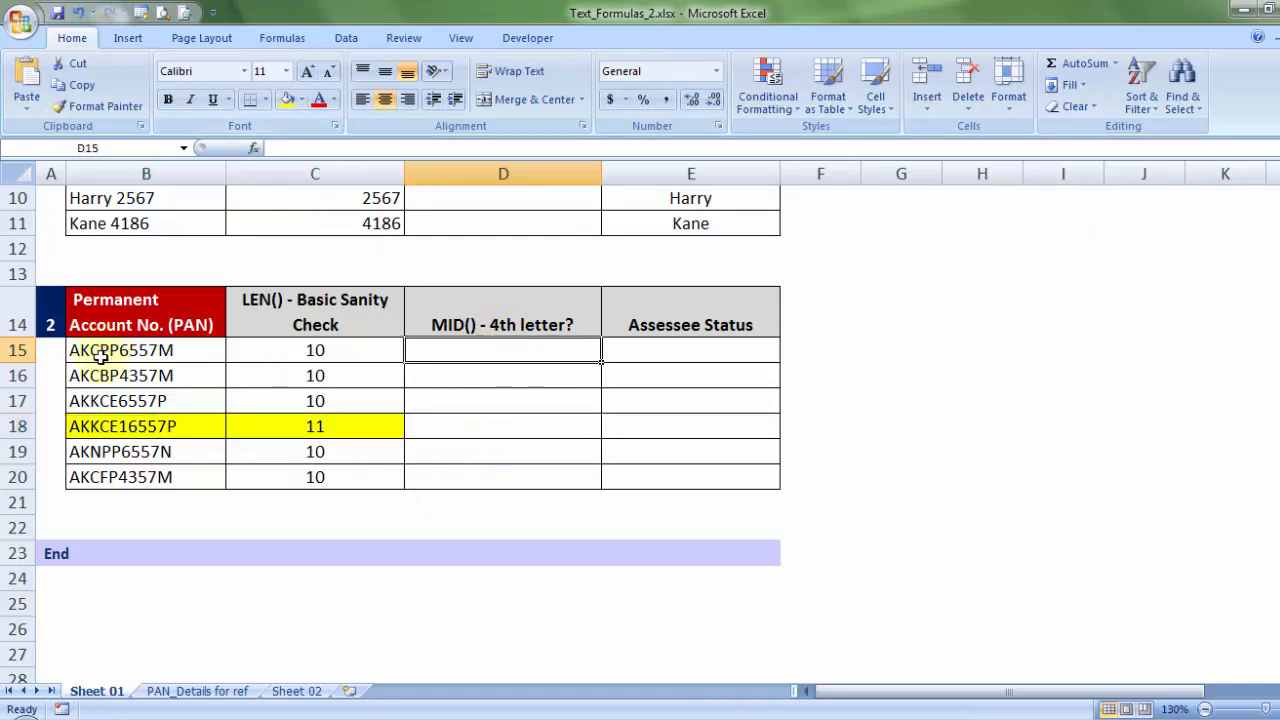
left_click_drag(689, 346, 690, 478)
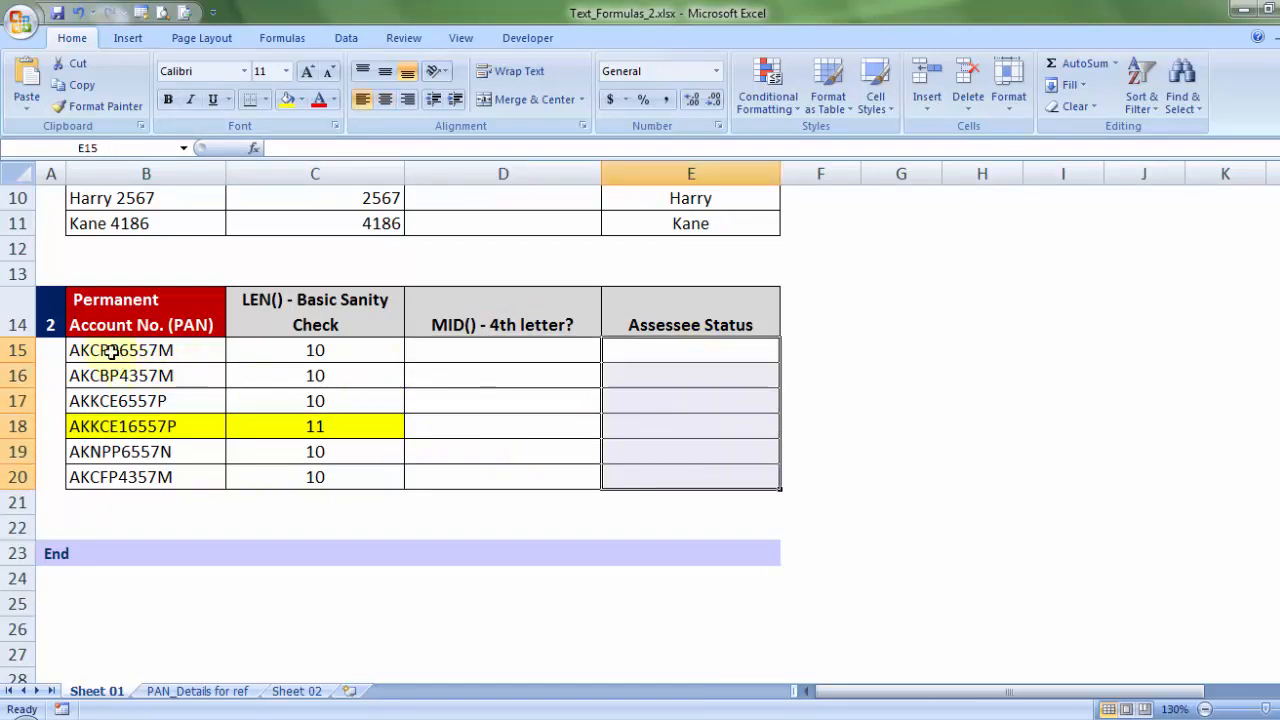
left_click(497, 357)
type("P")
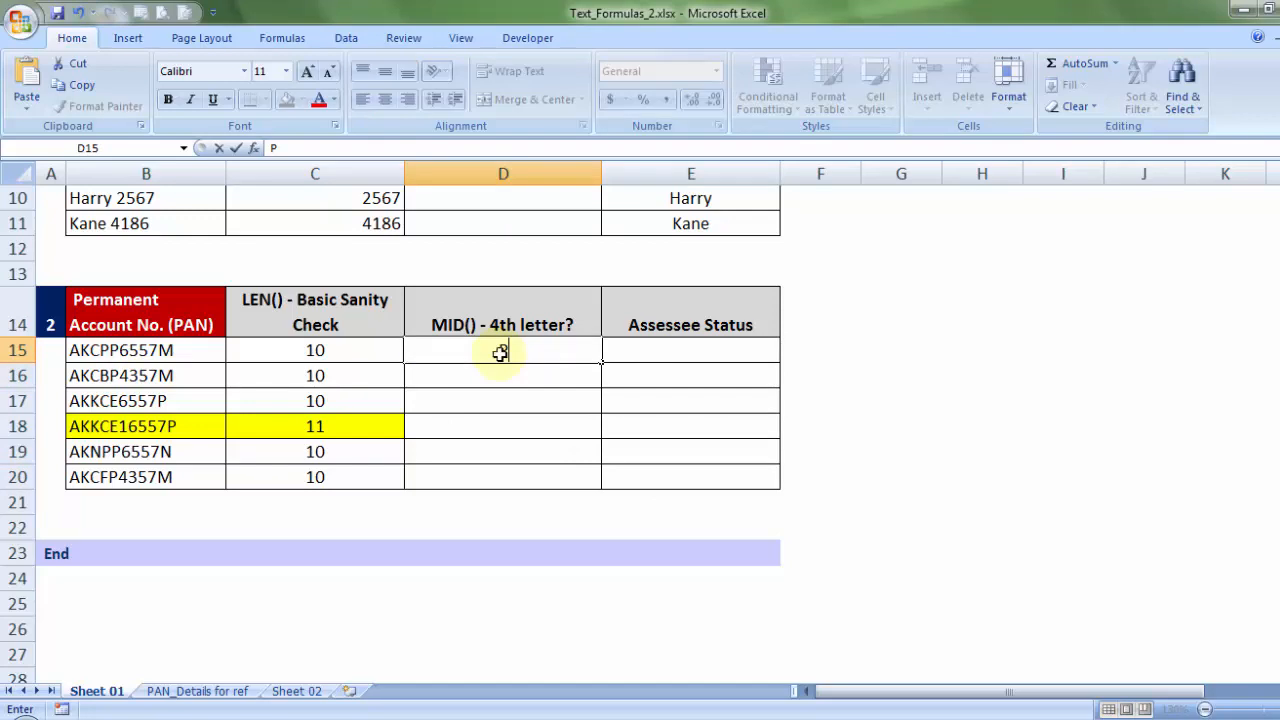
key("Tab")
type("Pers")
key("Tab")
left_click_drag(527, 347, 674, 354)
key("Delete")
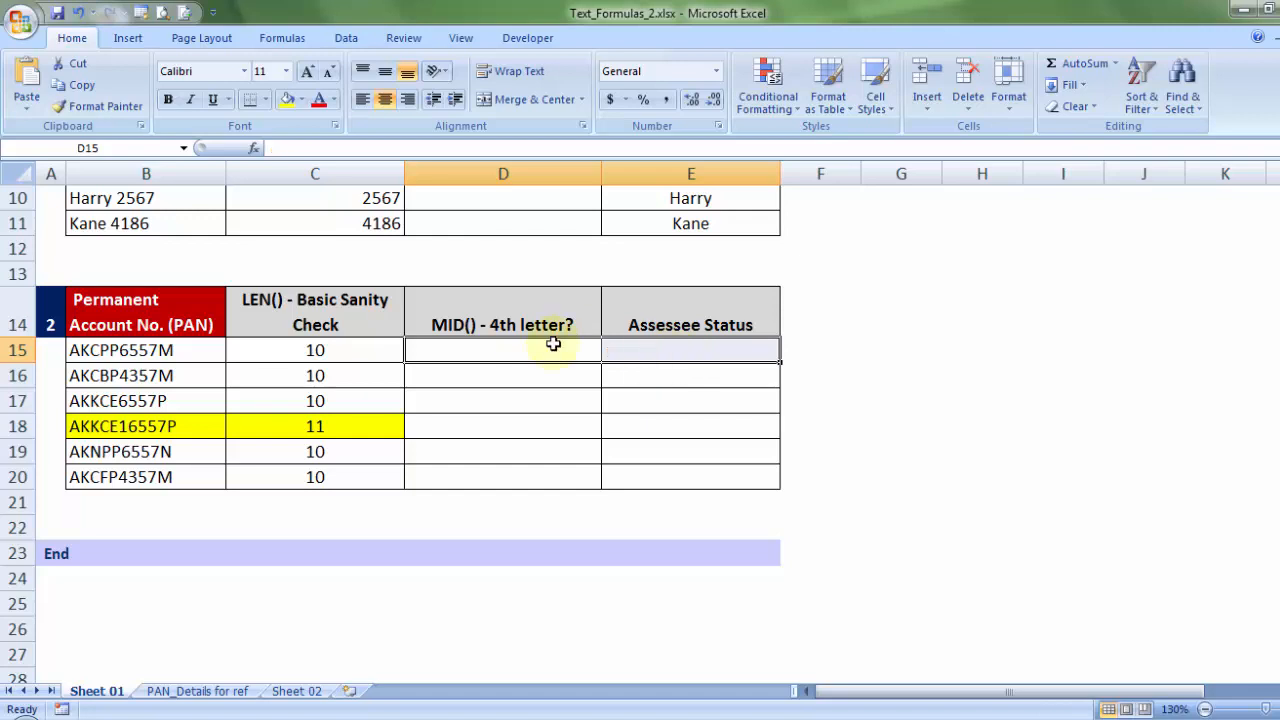
Enter =MID(B15,4,2) in D15 to extract two characters of the PAN starting at its fourth character.
left_click(549, 352)
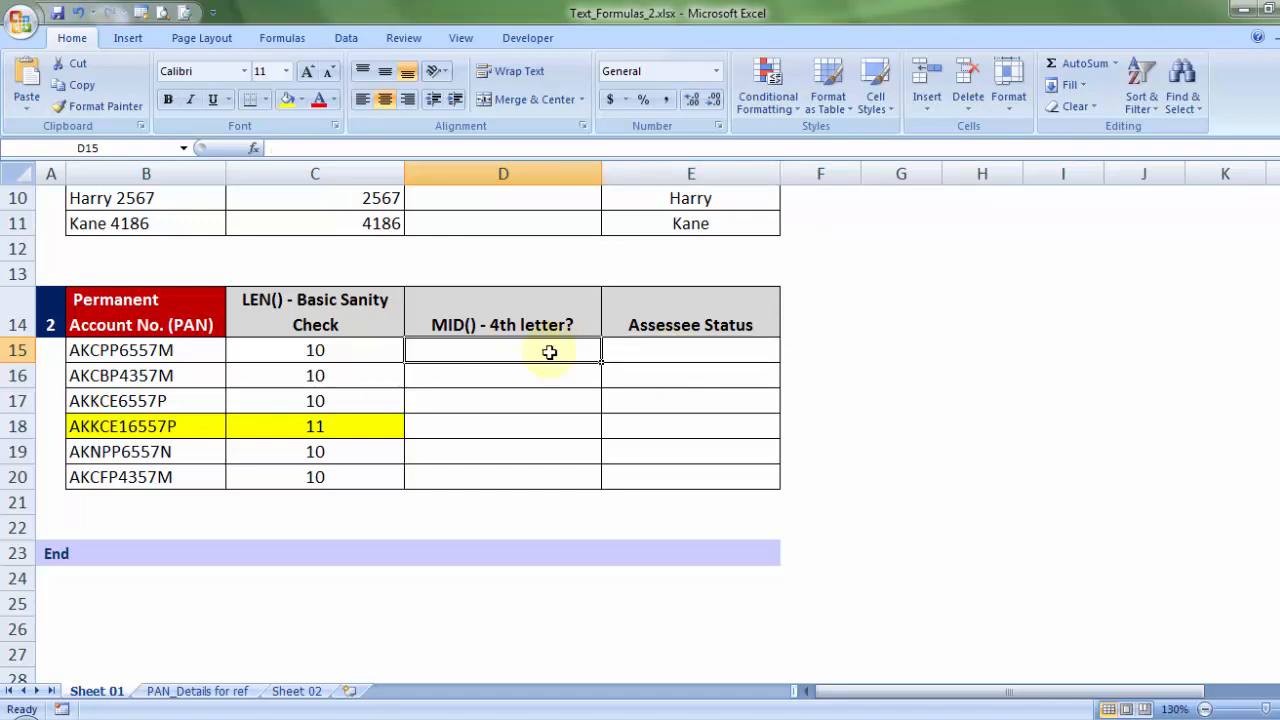
type("=mid")
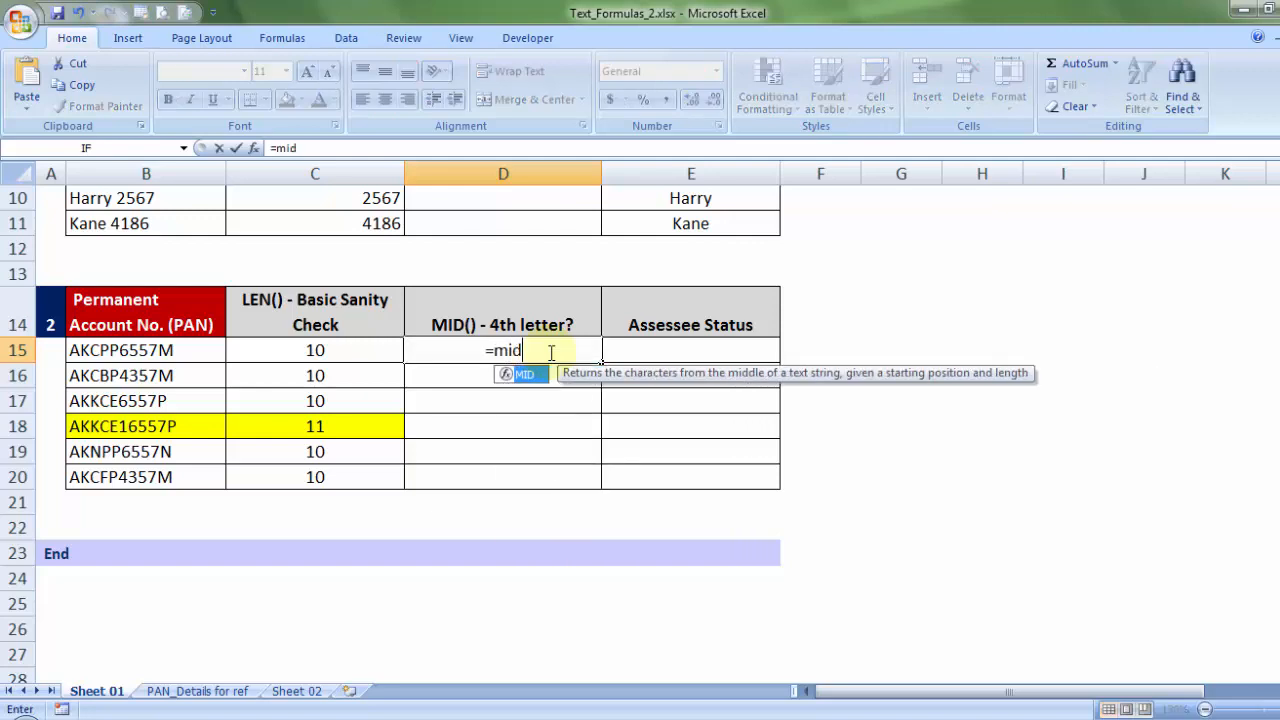
key("Tab")
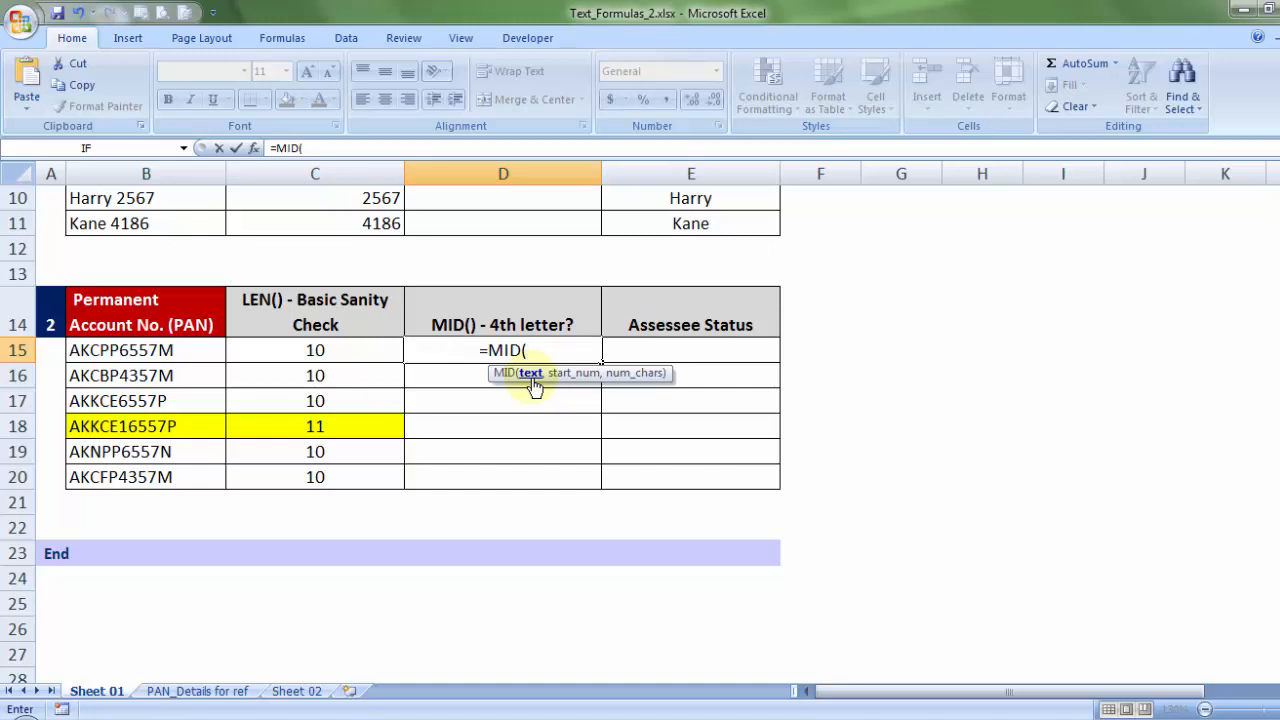
left_click(194, 350)
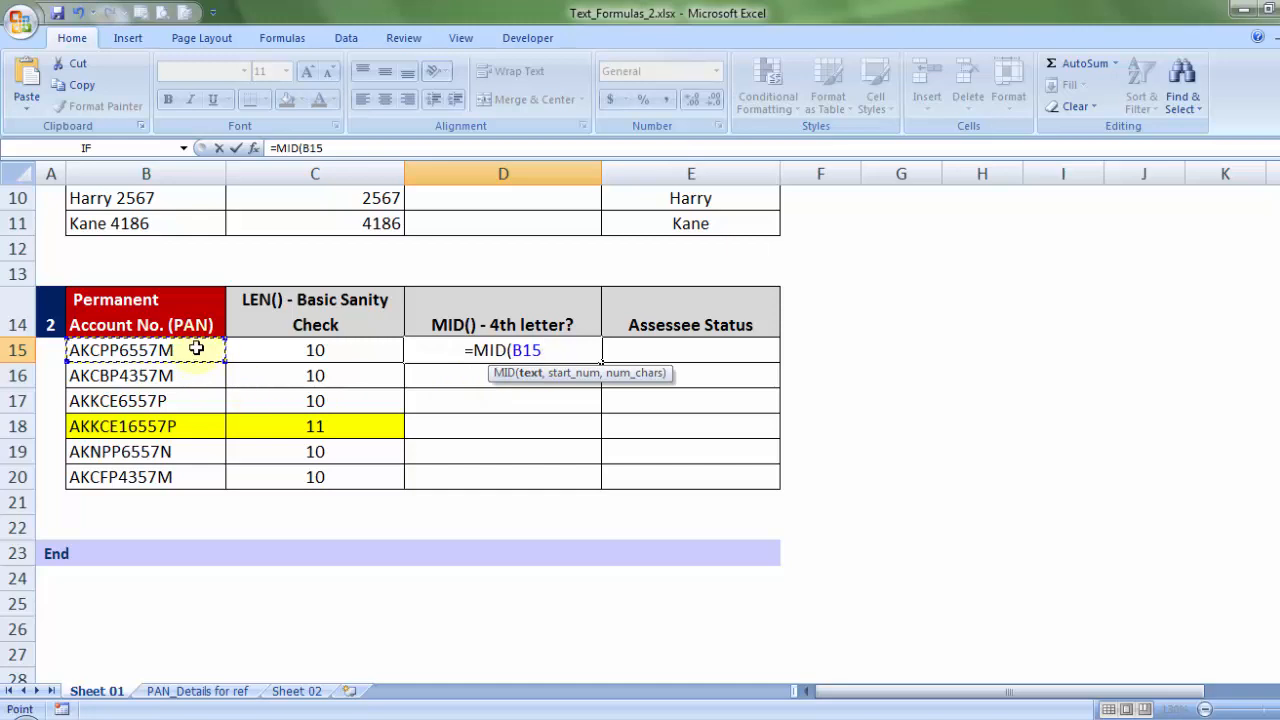
type(",")
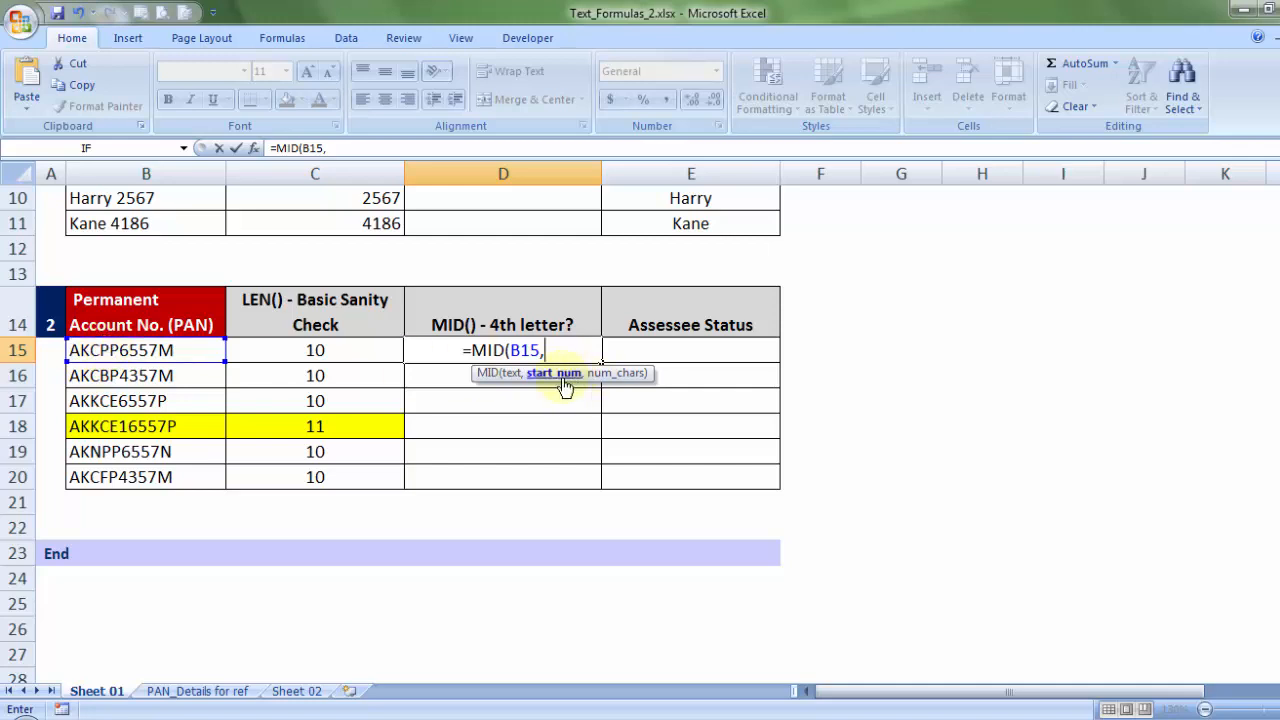
type("4")
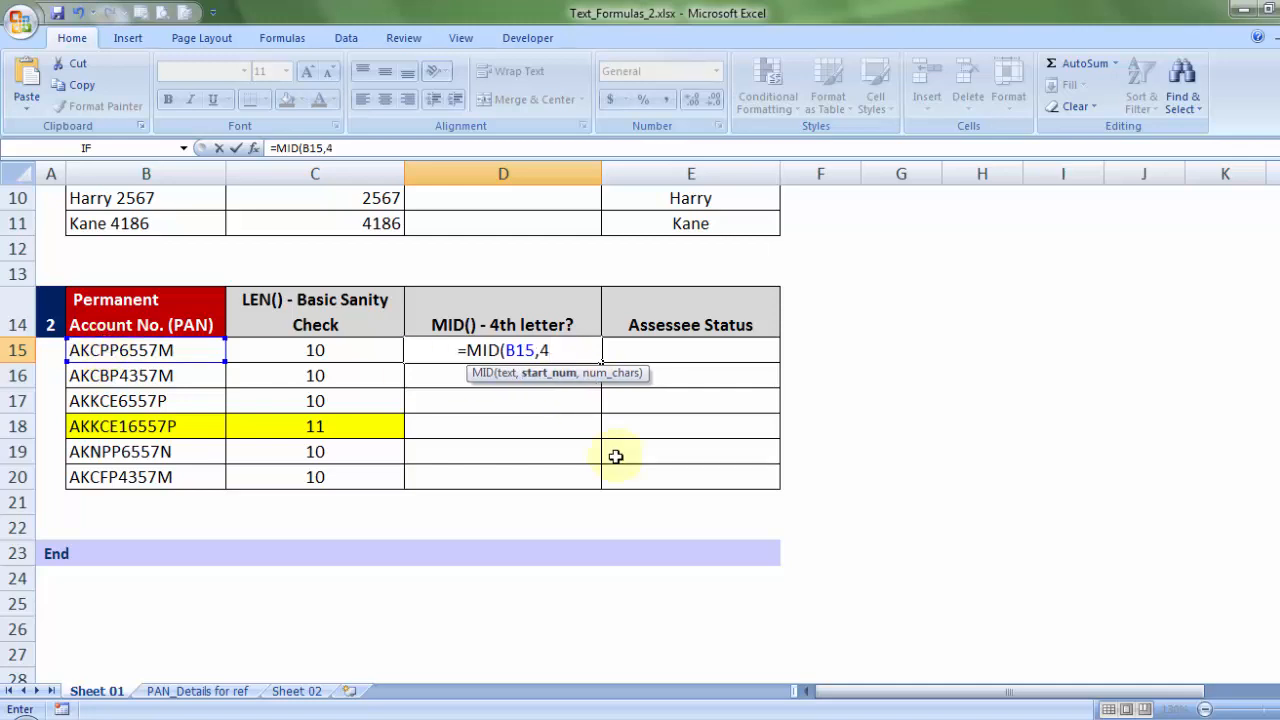
type(",")
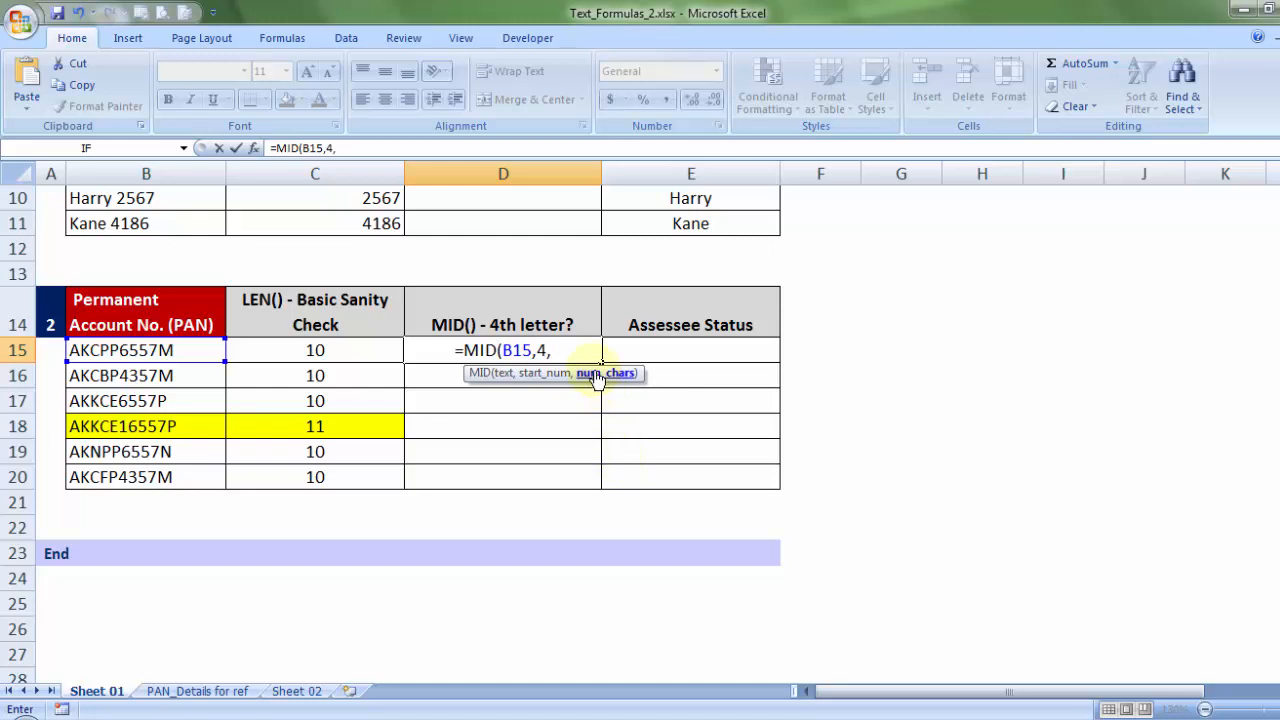
type("2")
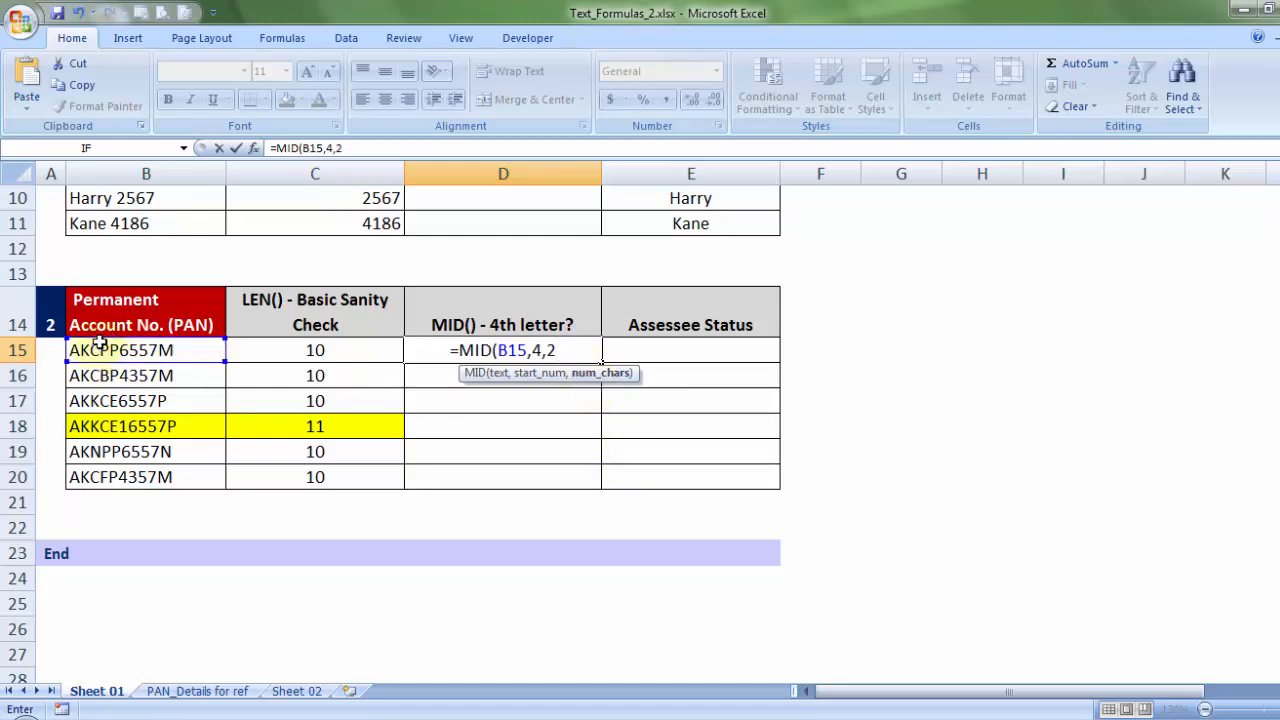
type(")")
key("Return")
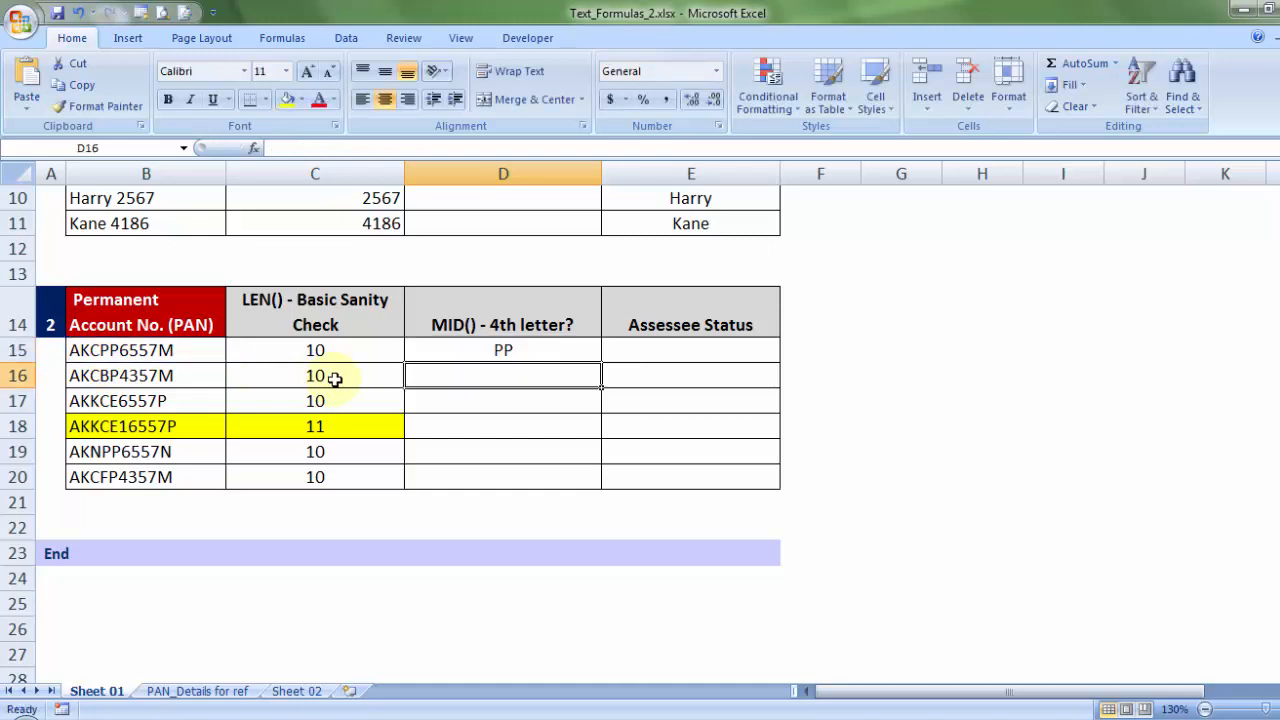
Change the number of characters in D15's MID formula to 1 and fill the formula down through D20.
double_click(559, 355)
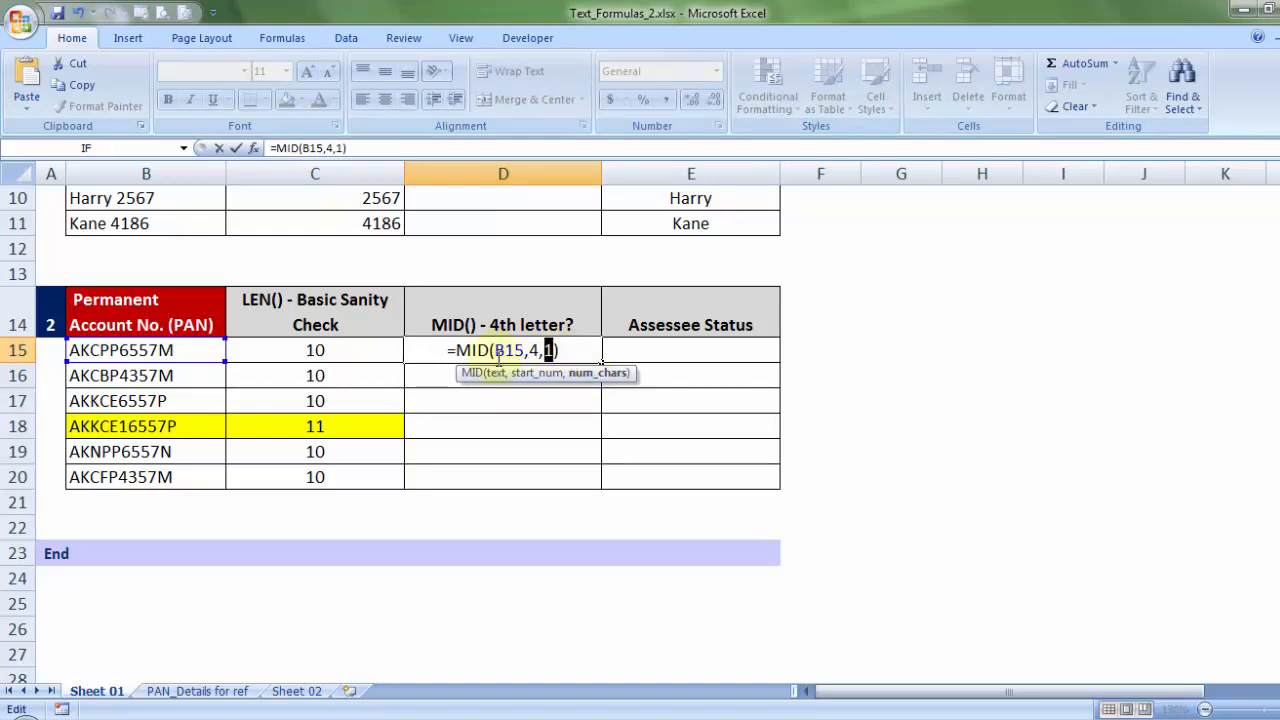
left_click_drag(494, 350, 546, 350)
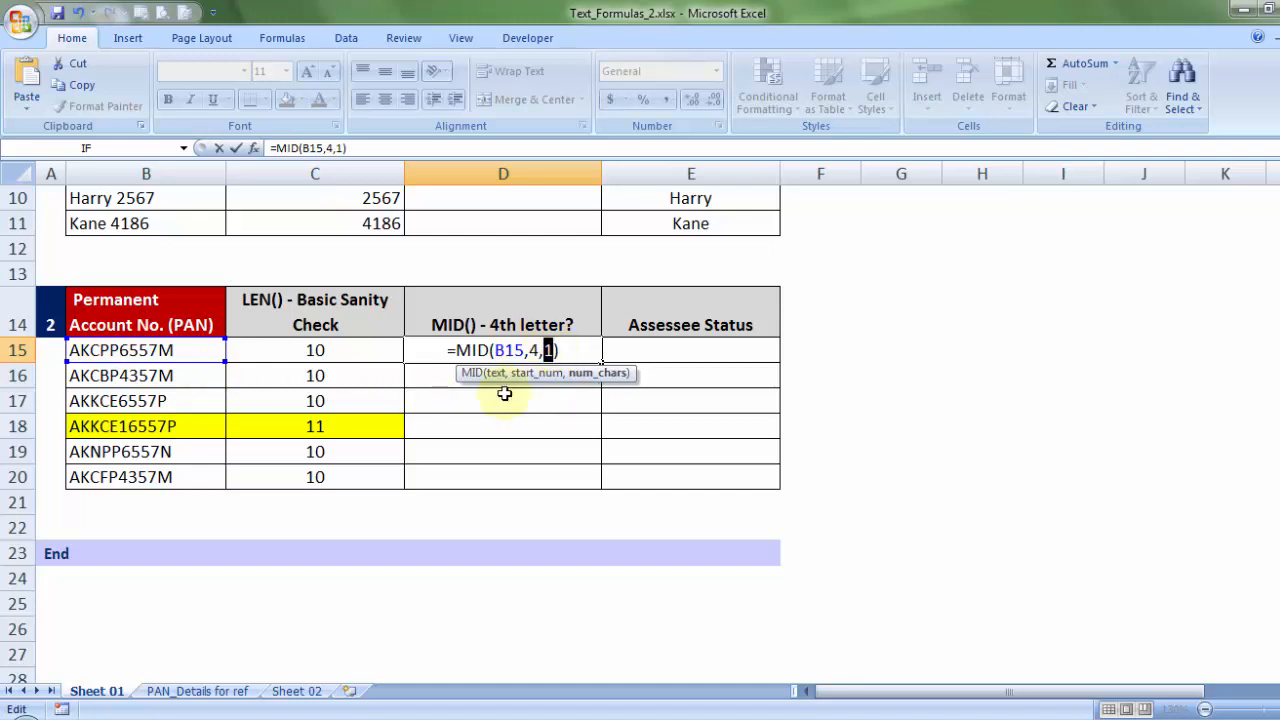
key("Return")
left_click(580, 356)
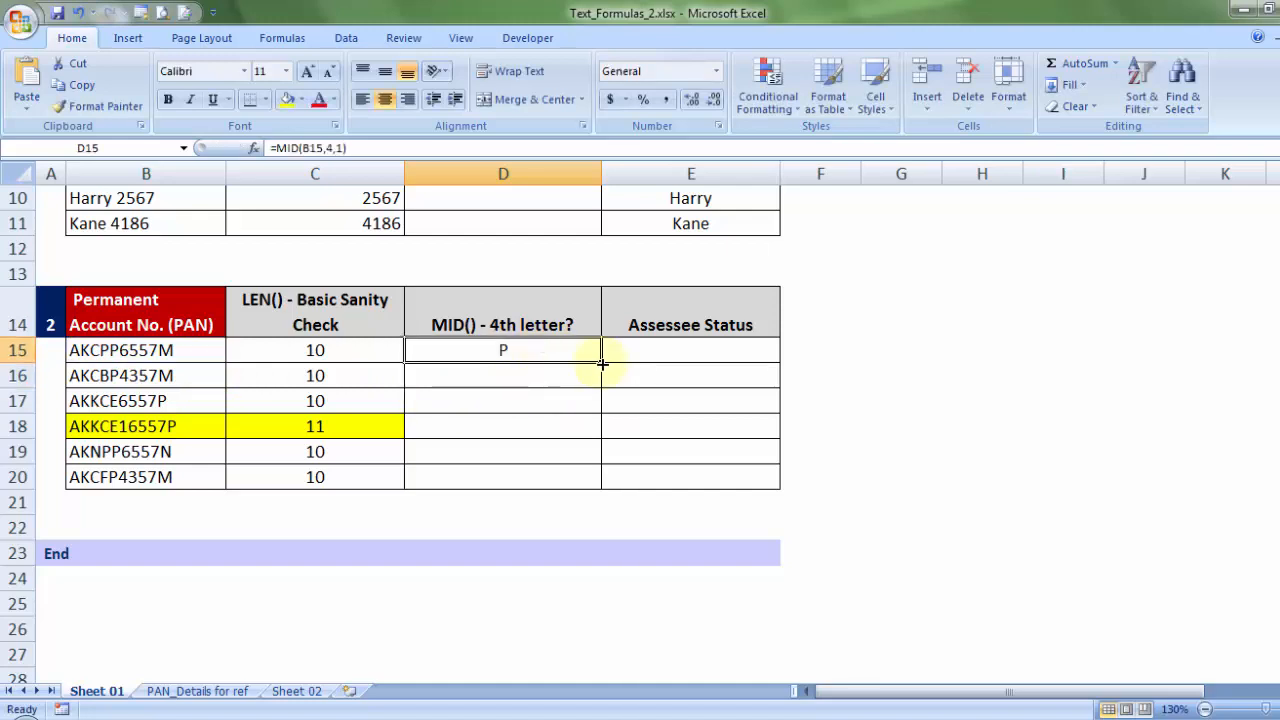
left_click_drag(600, 362, 600, 484)
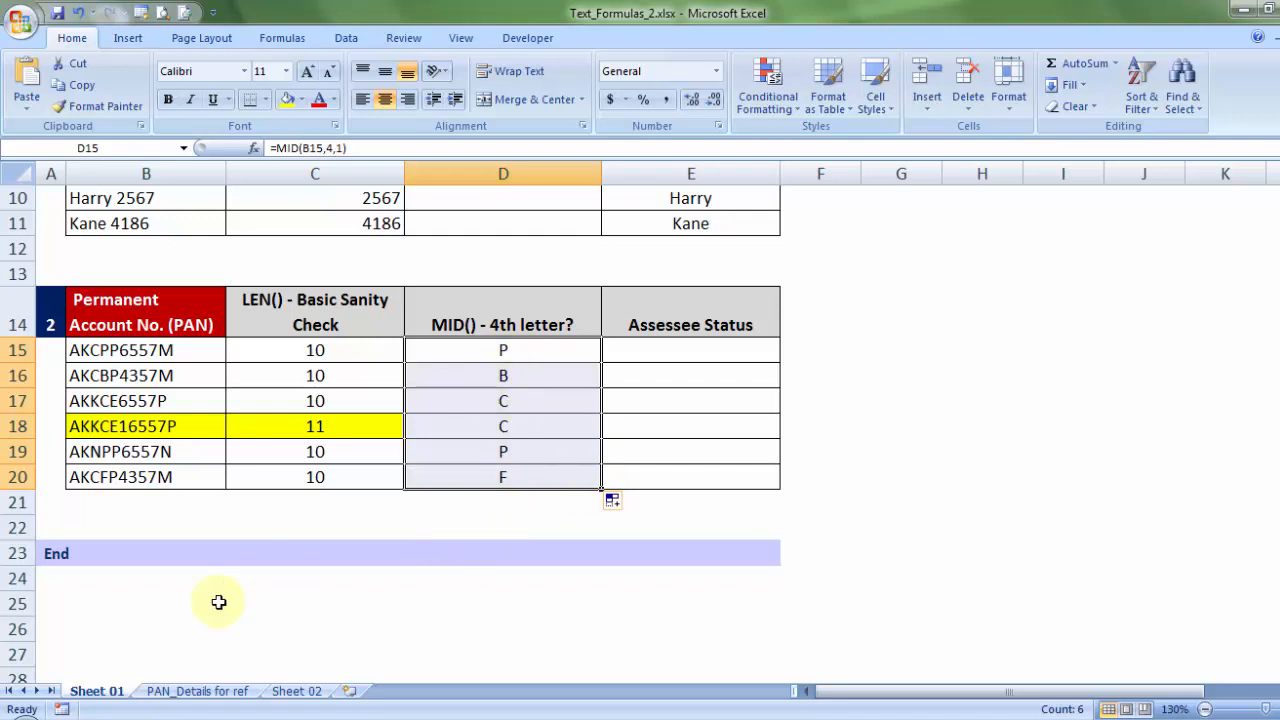
Check the status code table on PAN_Details for ref, and start a VLOOKUP in E15 of Sheet 01 with D15 as lookup value.
left_click(185, 692)
left_click_drag(108, 417, 192, 568)
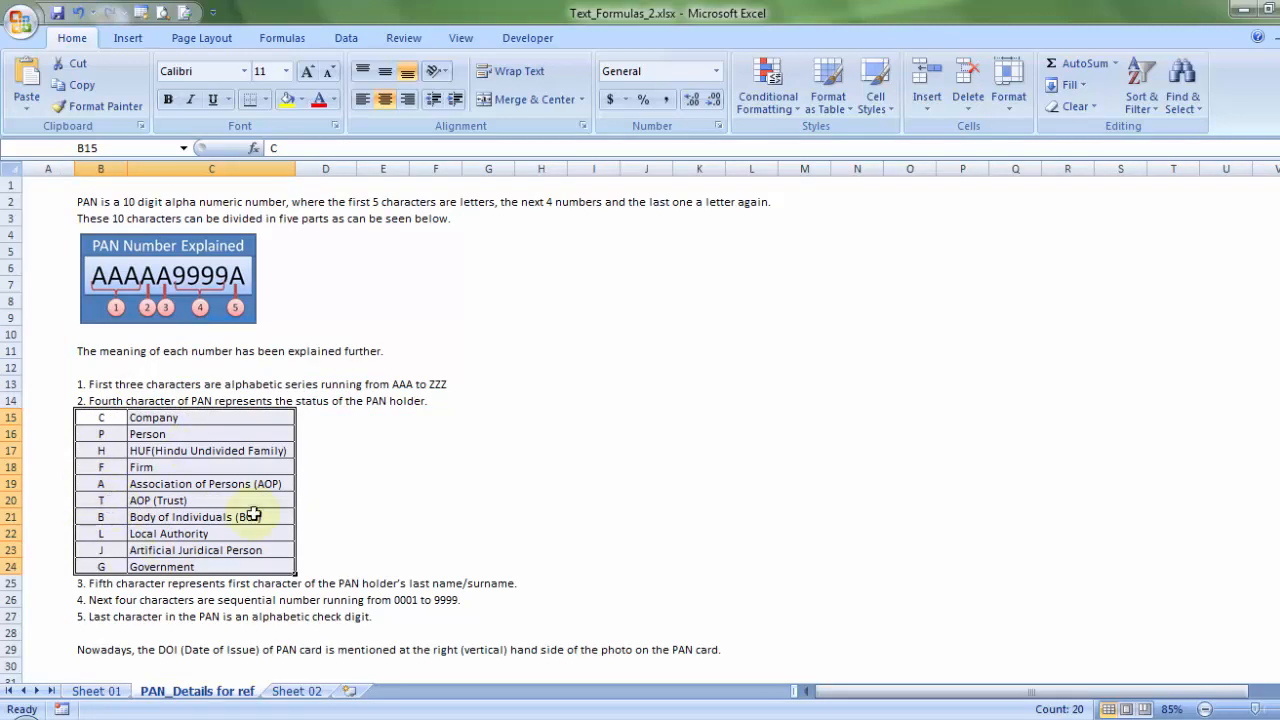
left_click(112, 694)
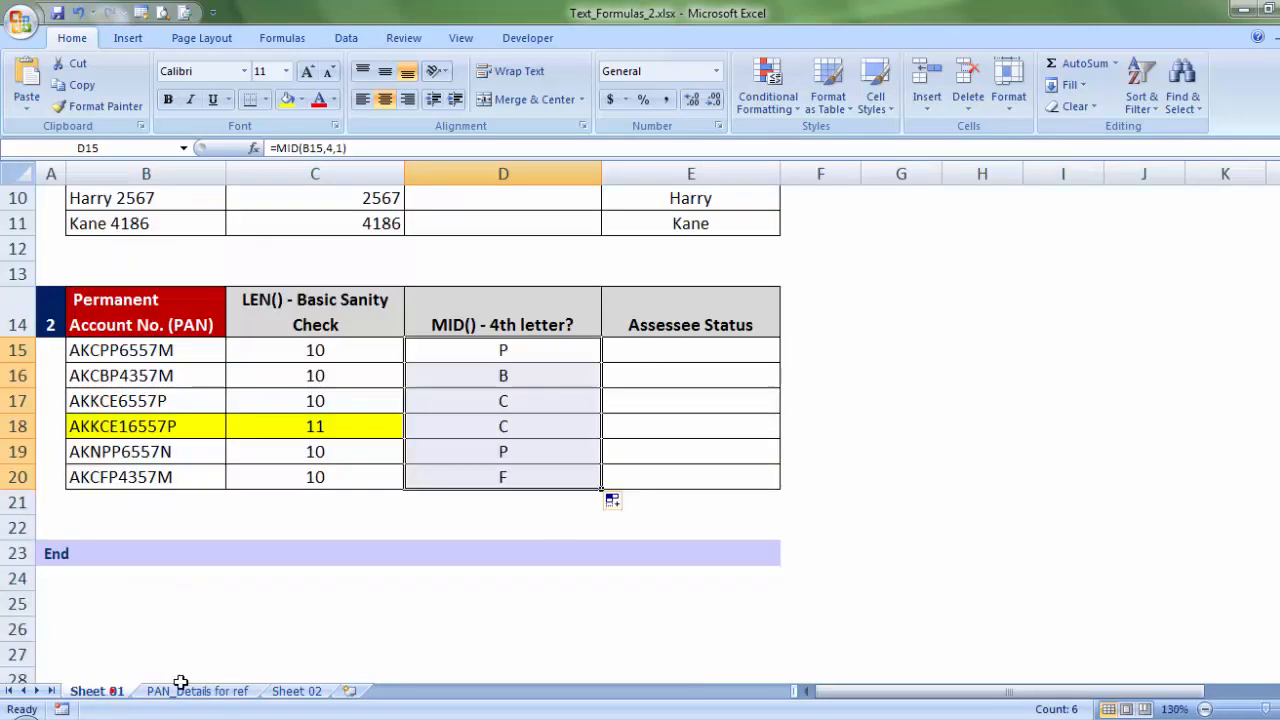
left_click(644, 348)
type("=vl")
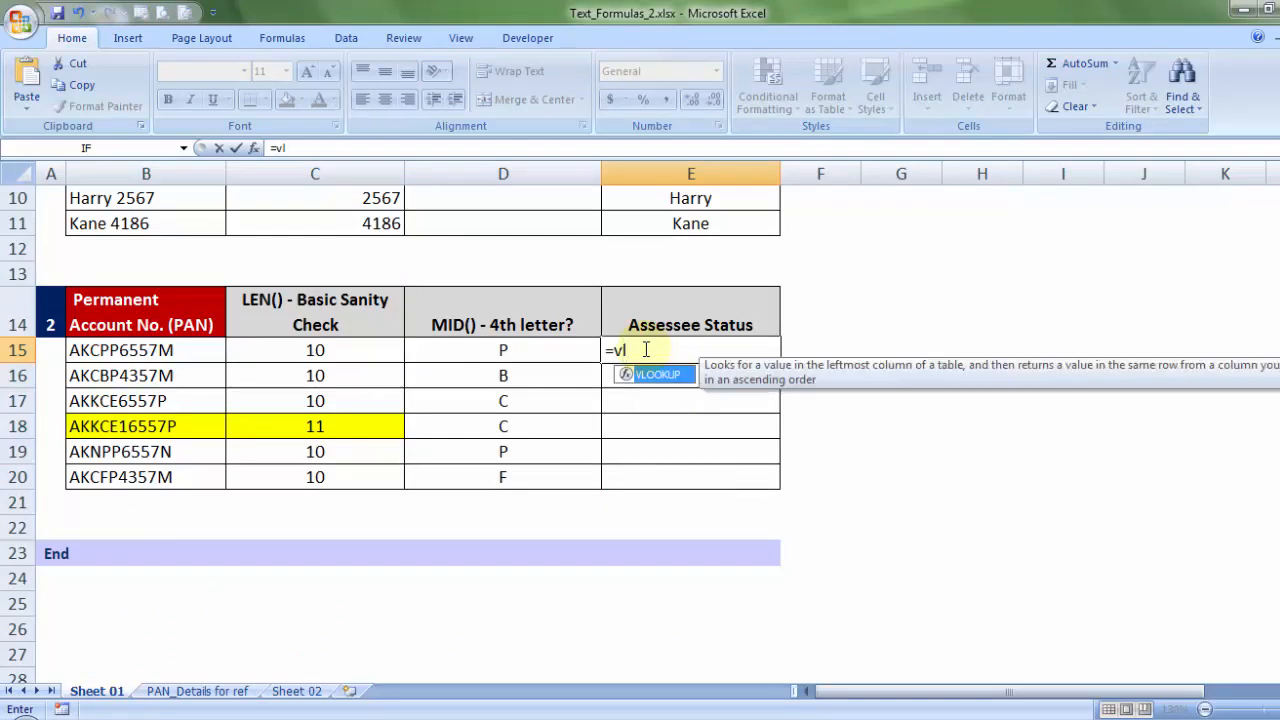
key("Tab")
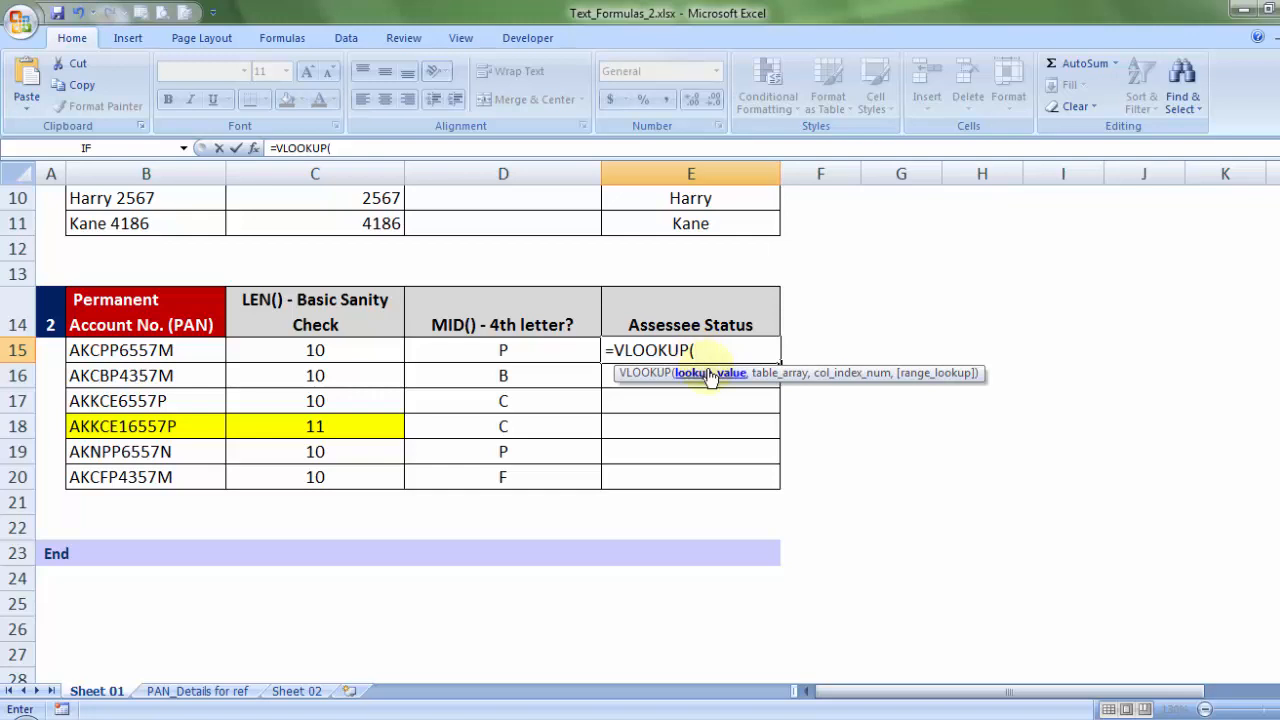
left_click(504, 352)
type(",")
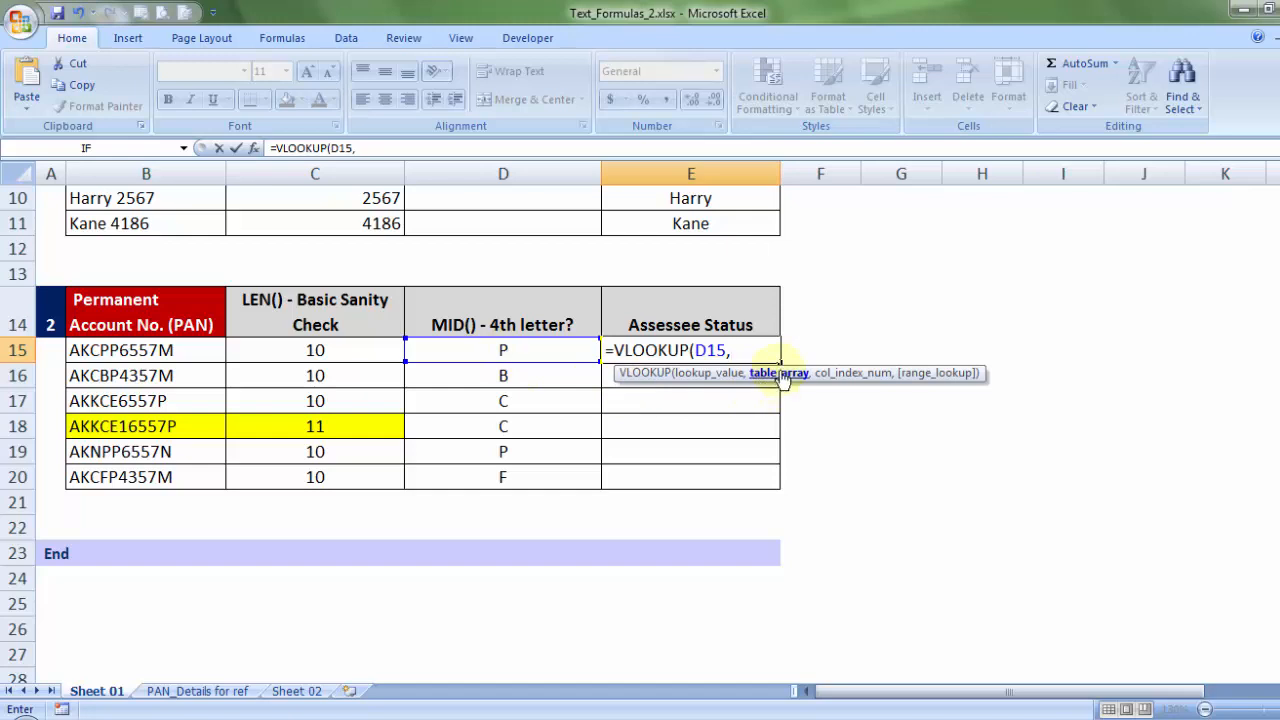
Set the VLOOKUP's table array to the absolute range $B$15:$C$24 on the PAN_Details for ref sheet.
left_click(184, 697)
left_click(104, 418)
left_click_drag(104, 418, 178, 560)
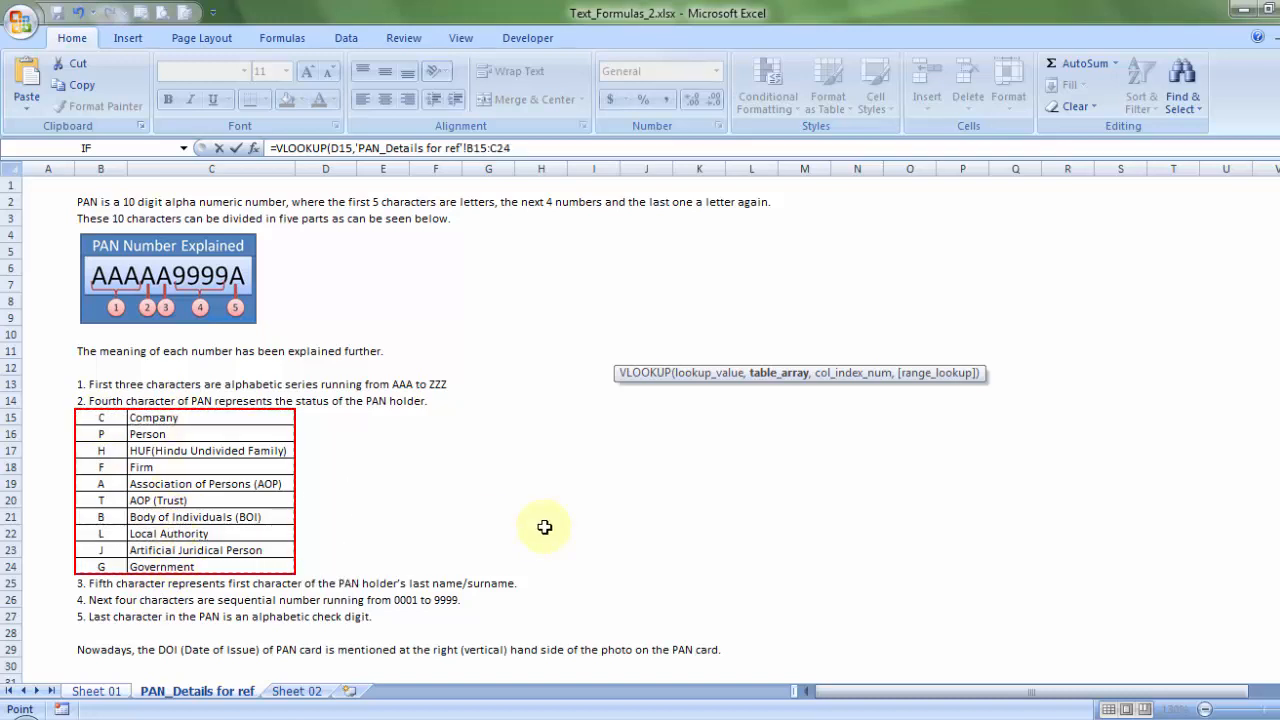
key("F4")
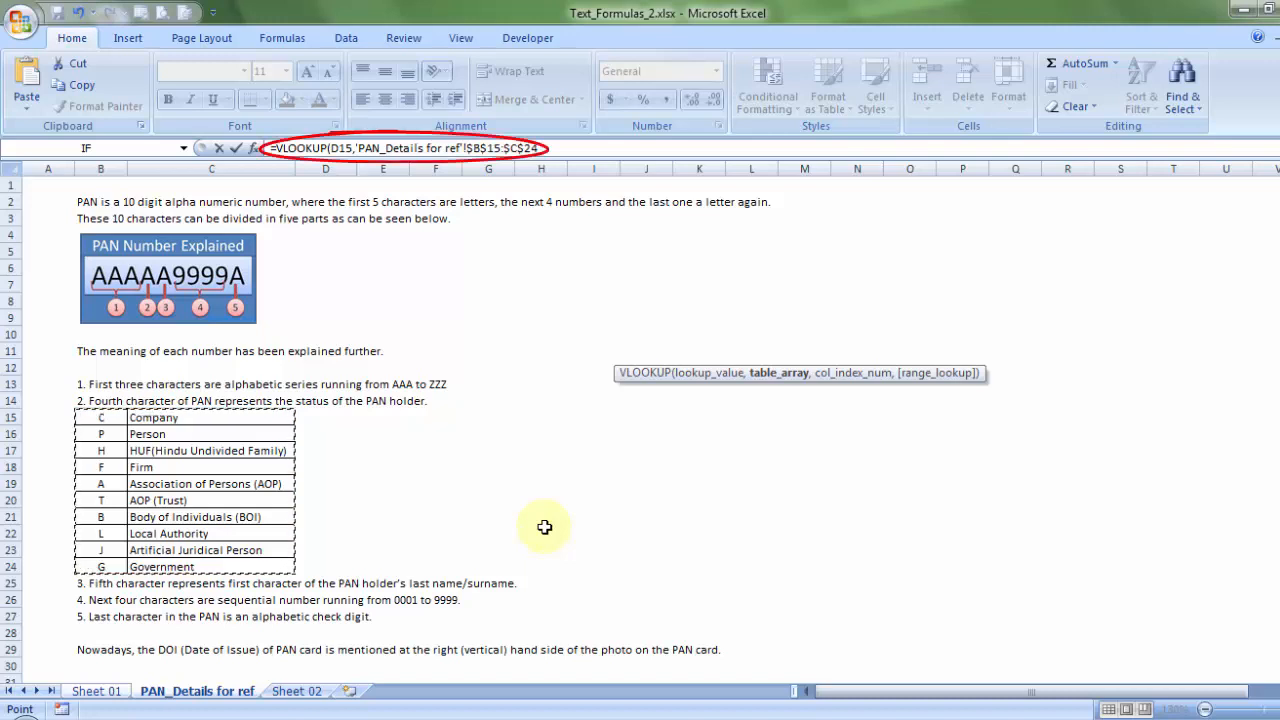
type(",")
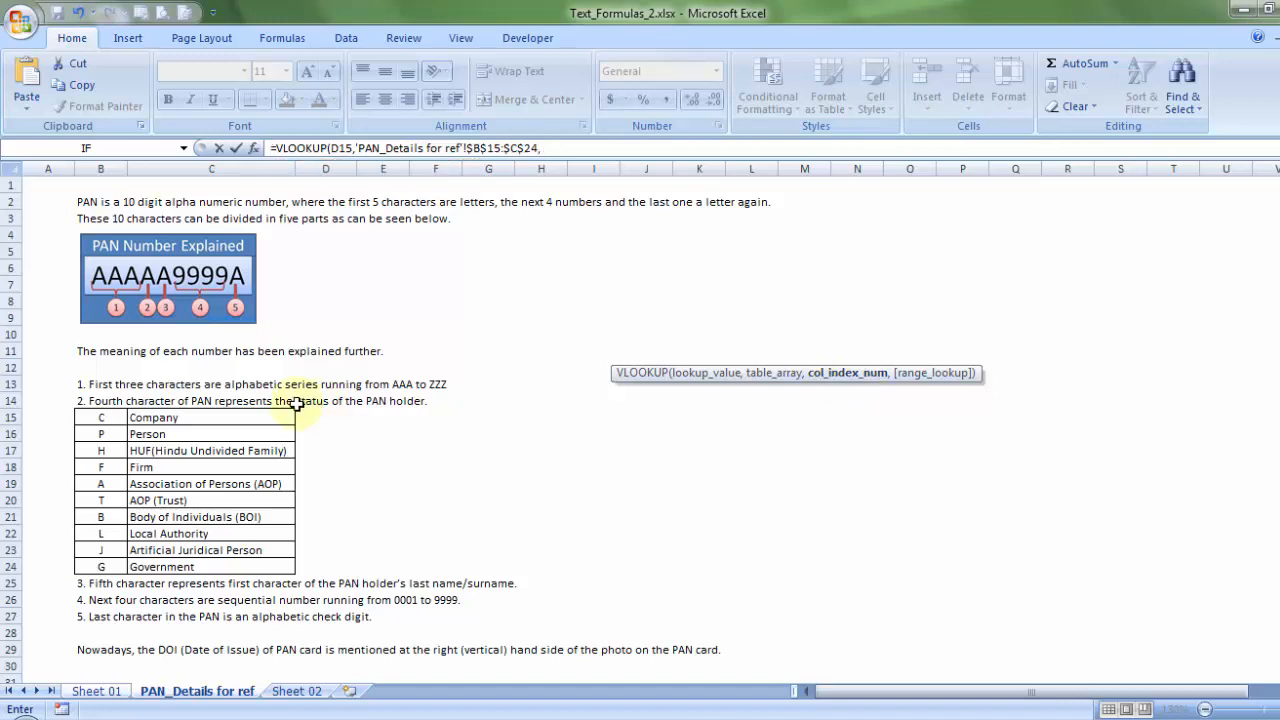
Complete the VLOOKUP with column index 2 and FALSE for an exact match, and fill it down from E15 through E20.
left_click(545, 149)
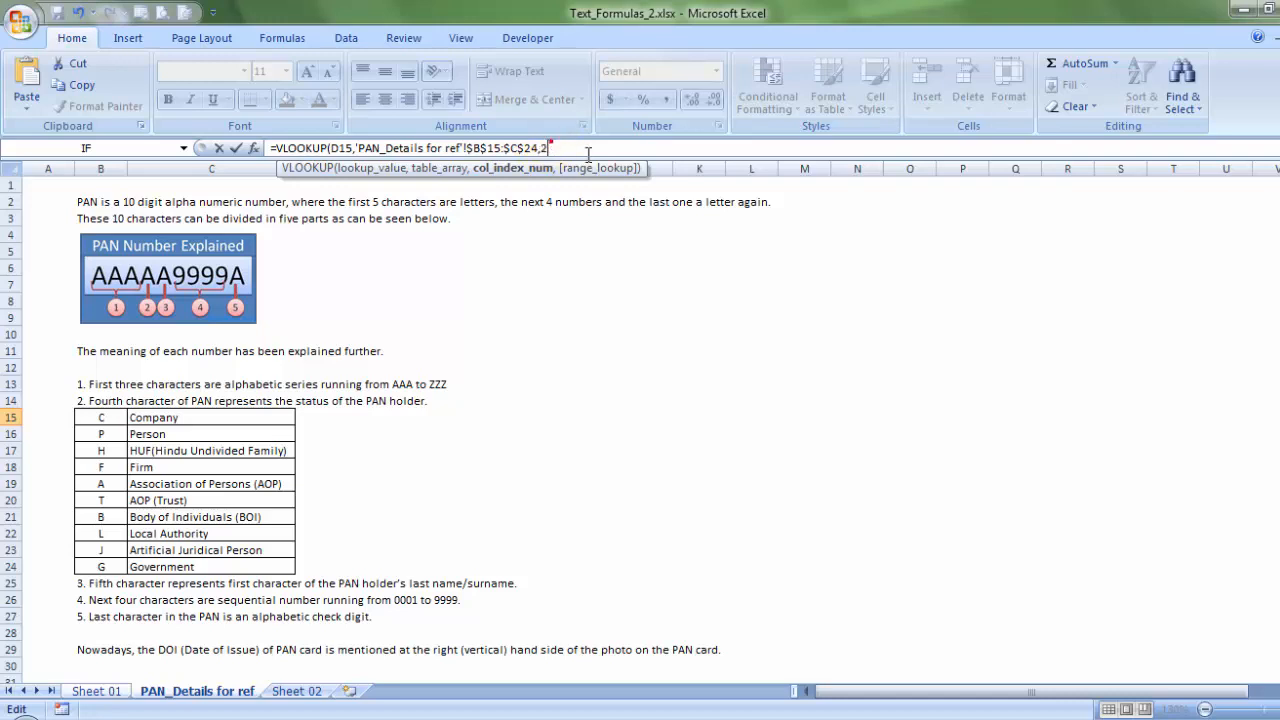
type(",")
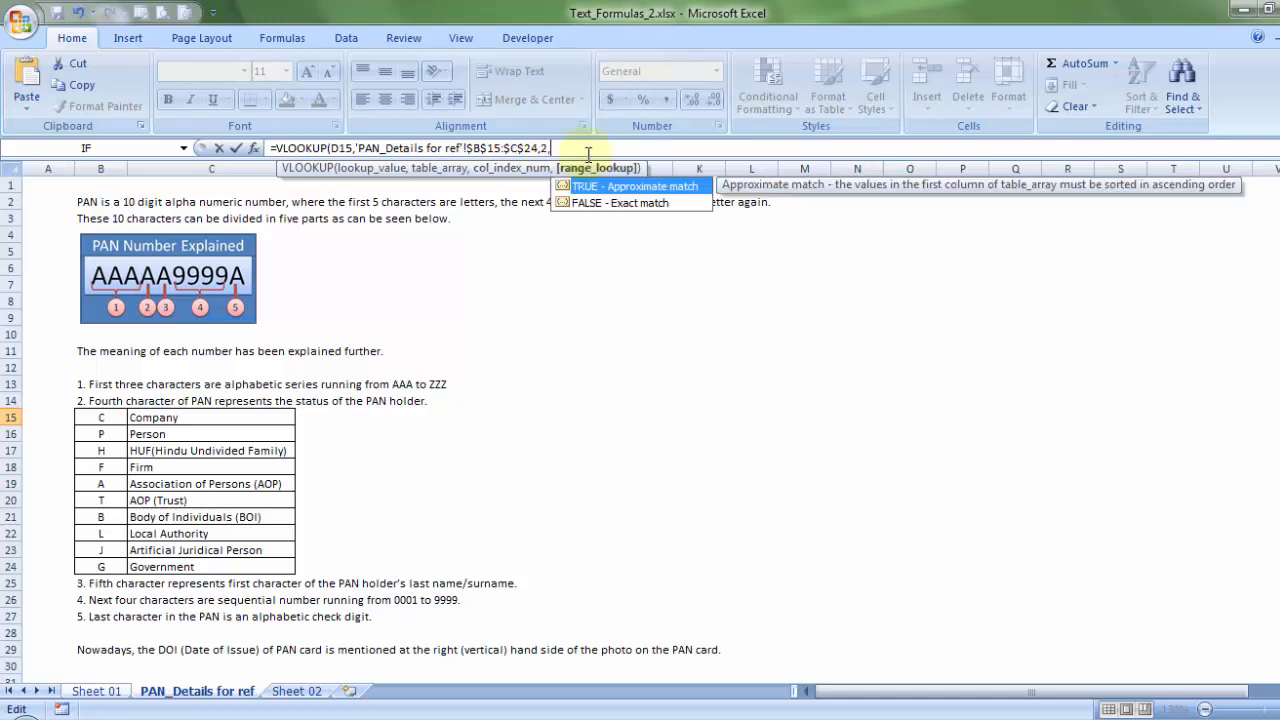
left_click(611, 210)
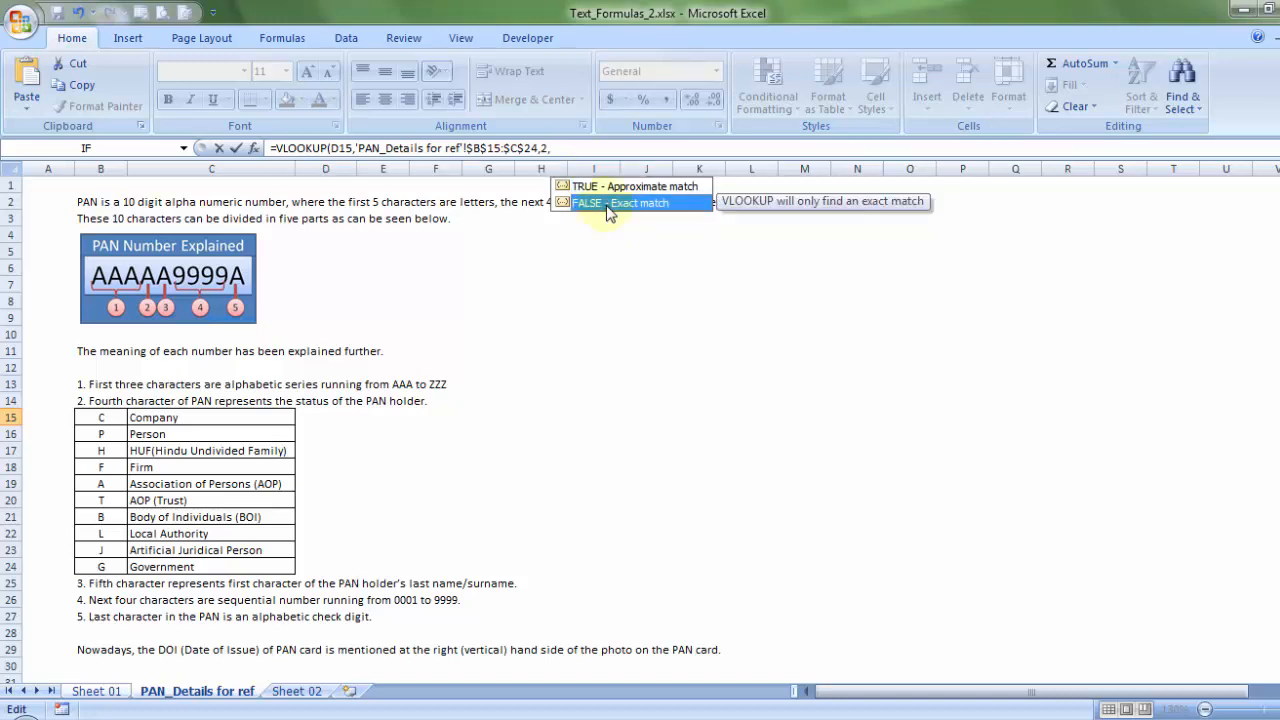
key("Tab")
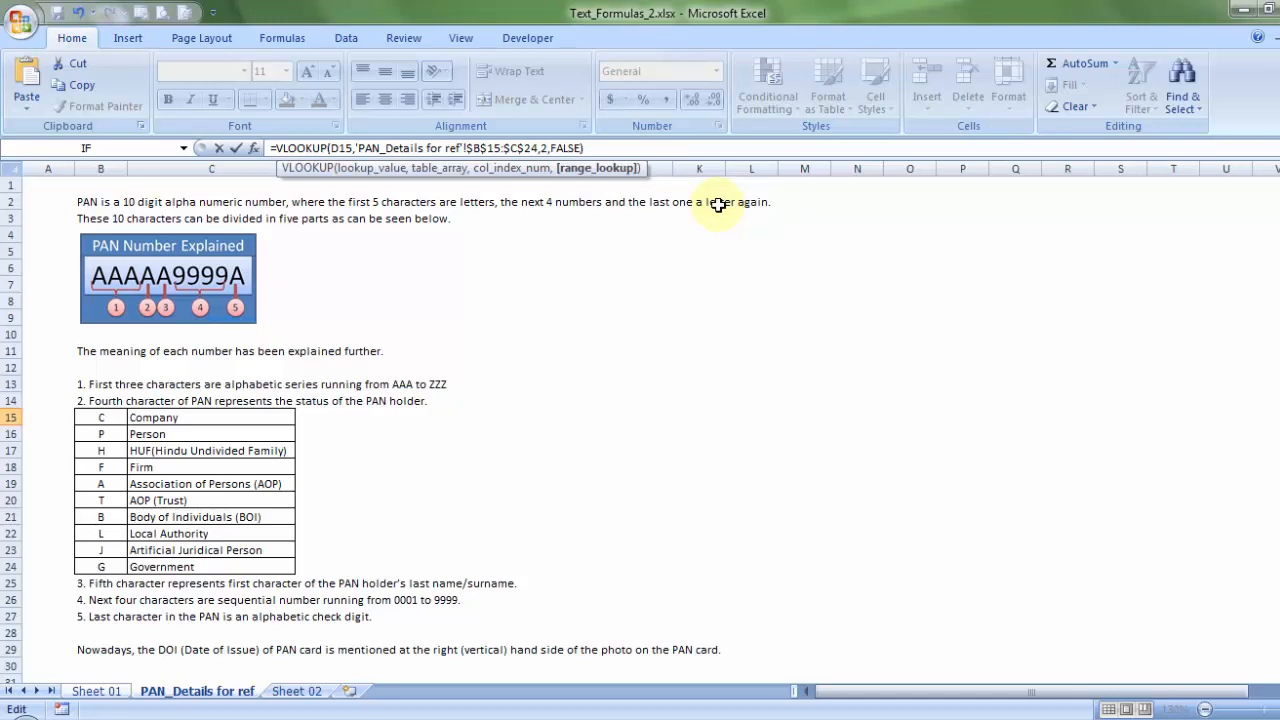
key("Return")
left_click(672, 349)
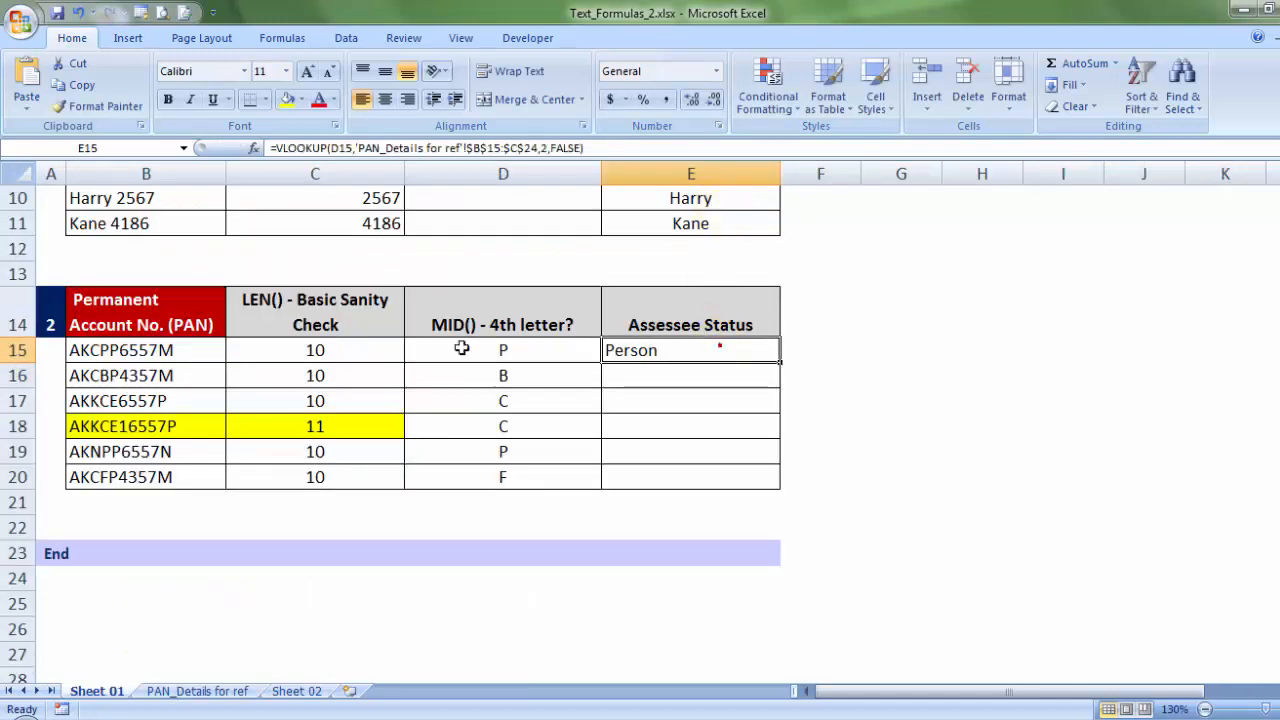
double_click(780, 361)
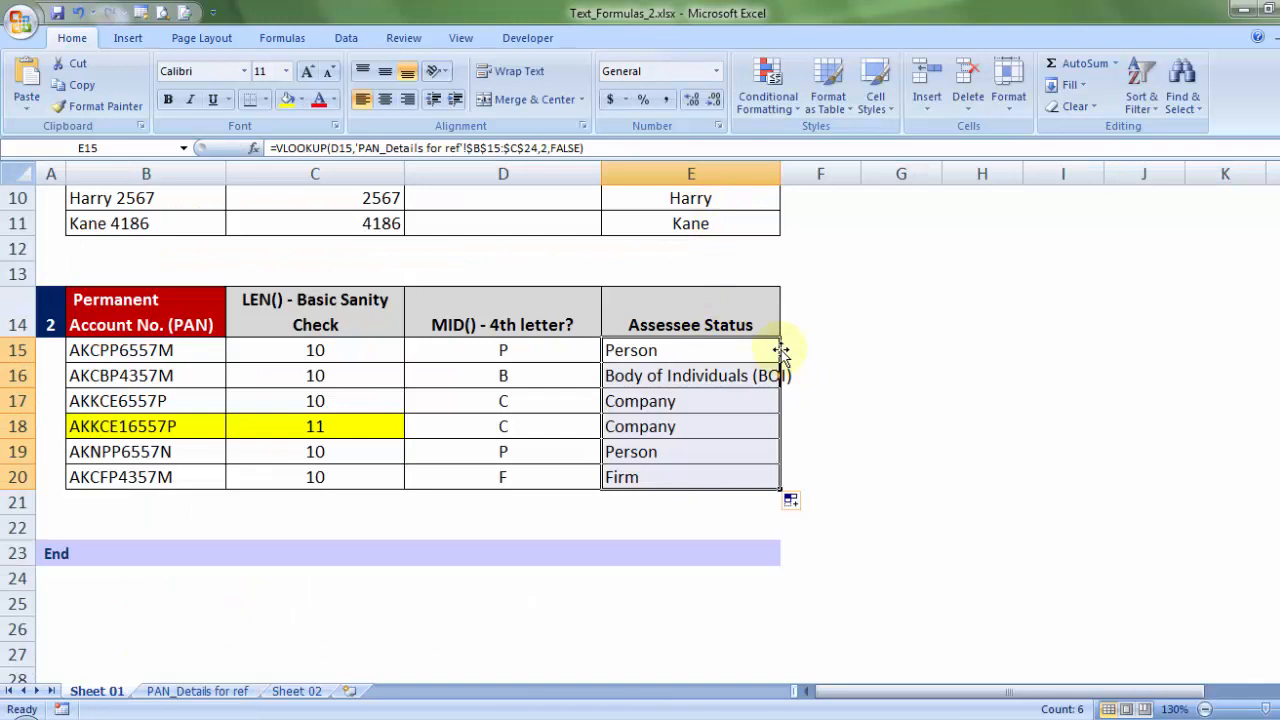
Review the fourth letters and assessee statuses in D15:E20, and the RIGHT, SEARCH and LEFT column headers in row 4.
left_click(709, 400)
left_click(563, 384)
left_click(544, 431)
left_click(548, 479)
left_click(665, 477)
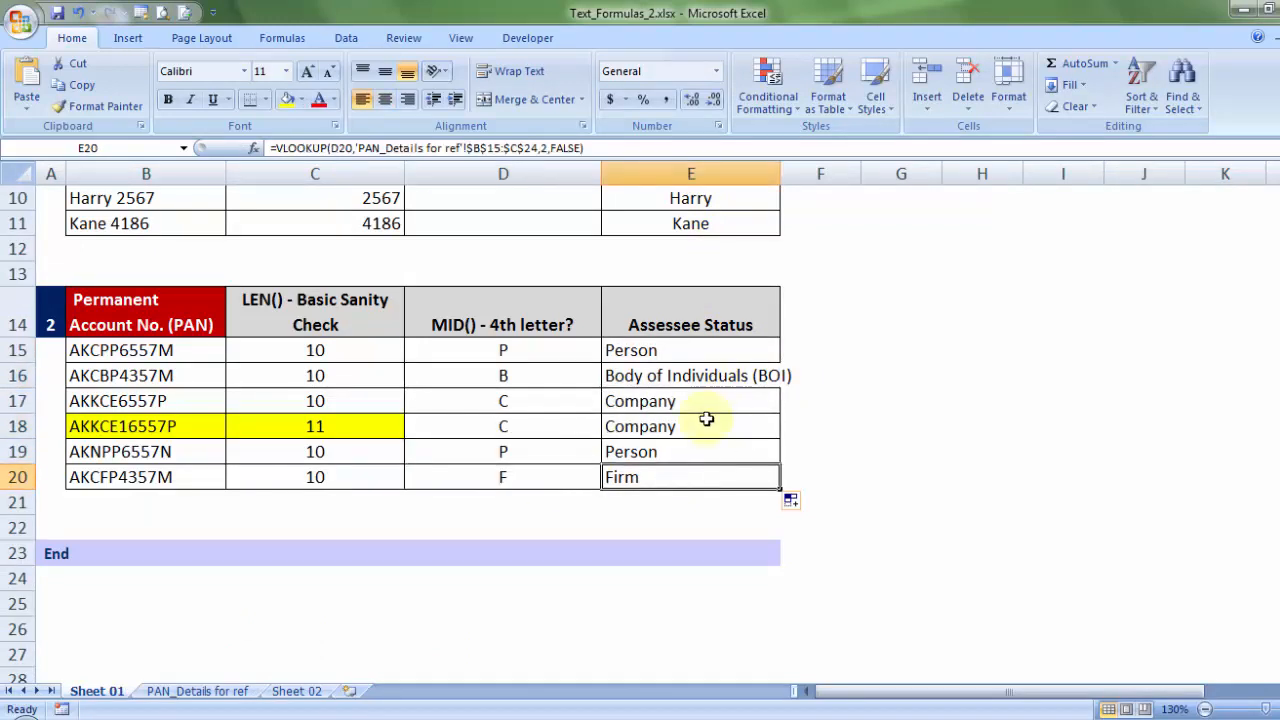
scroll(672, 427, "up", 3)
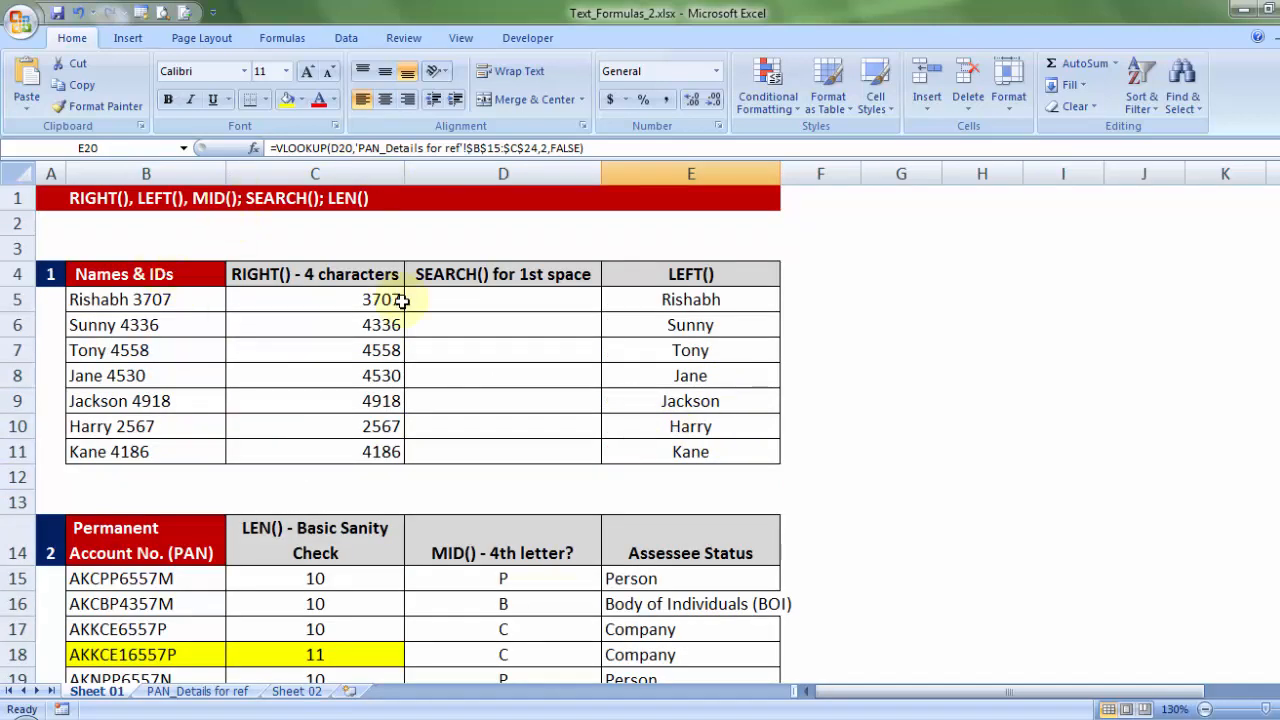
left_click(313, 276)
left_click(643, 267)
left_click(516, 272)
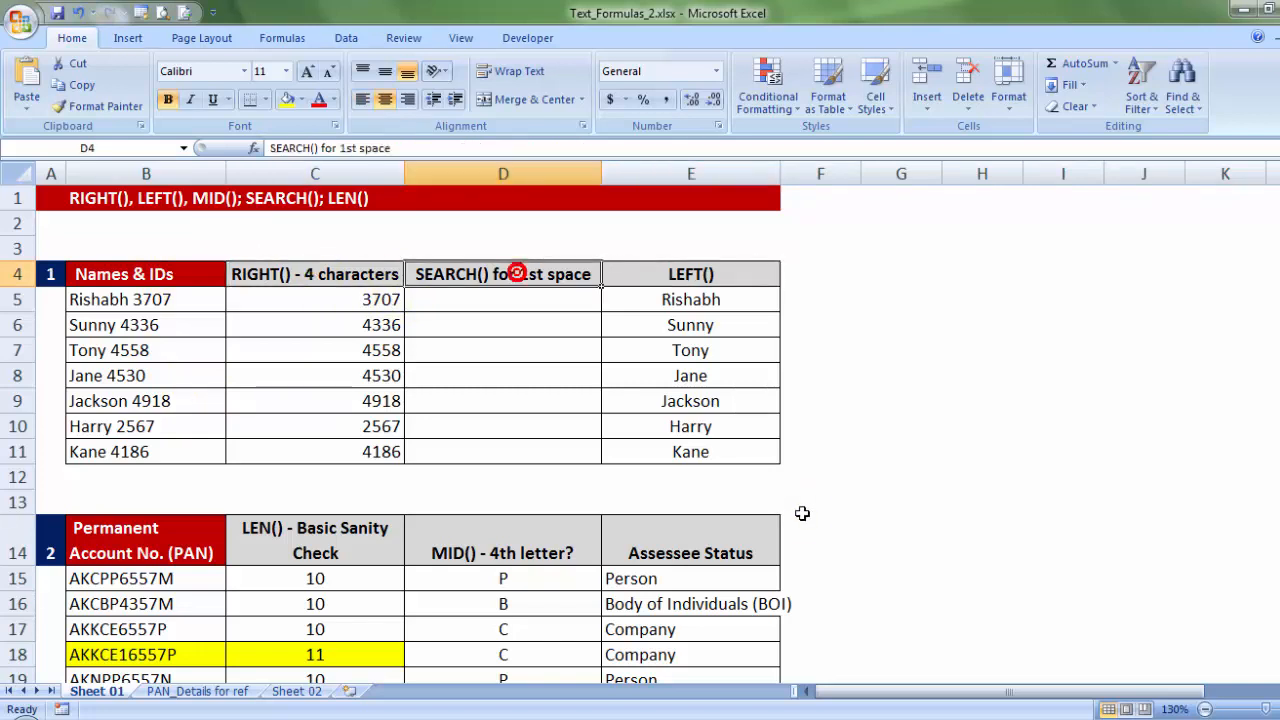